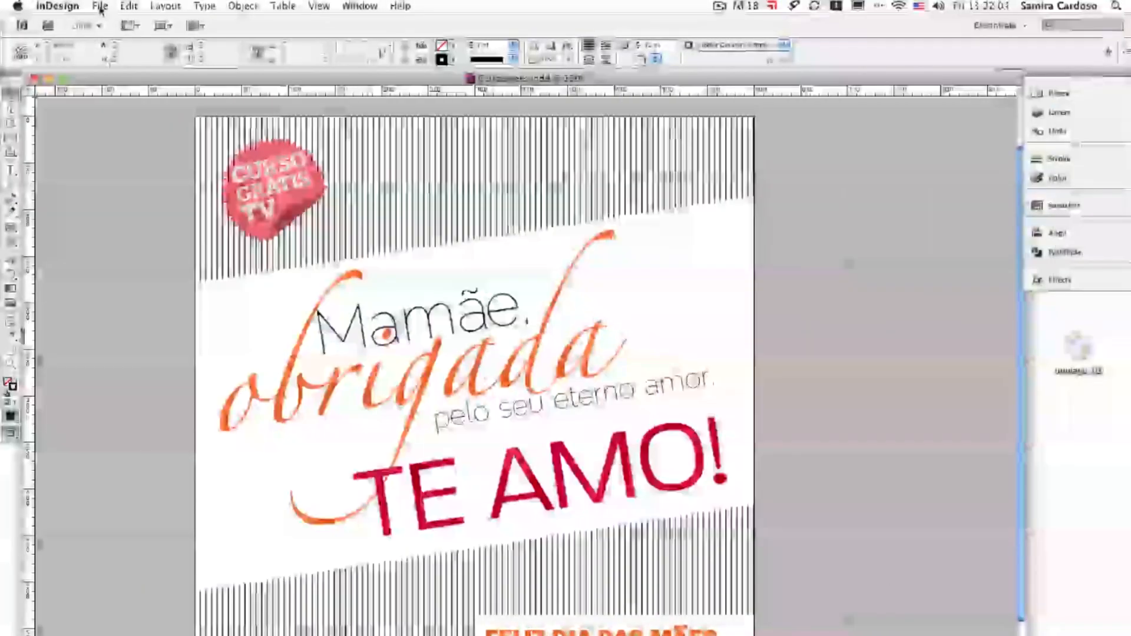
# Create a new document with Web intent and a custom page size of 600 px by 600 px
pyautogui.click(100, 6)
pyautogui.moveTo(101, 23)
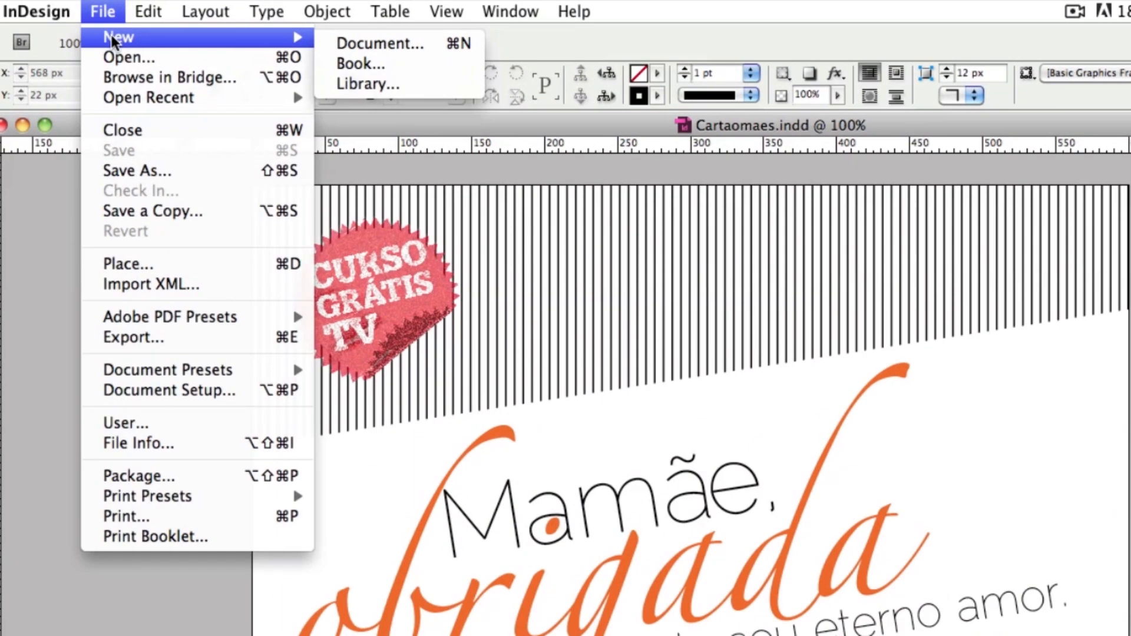
pyautogui.click(379, 44)
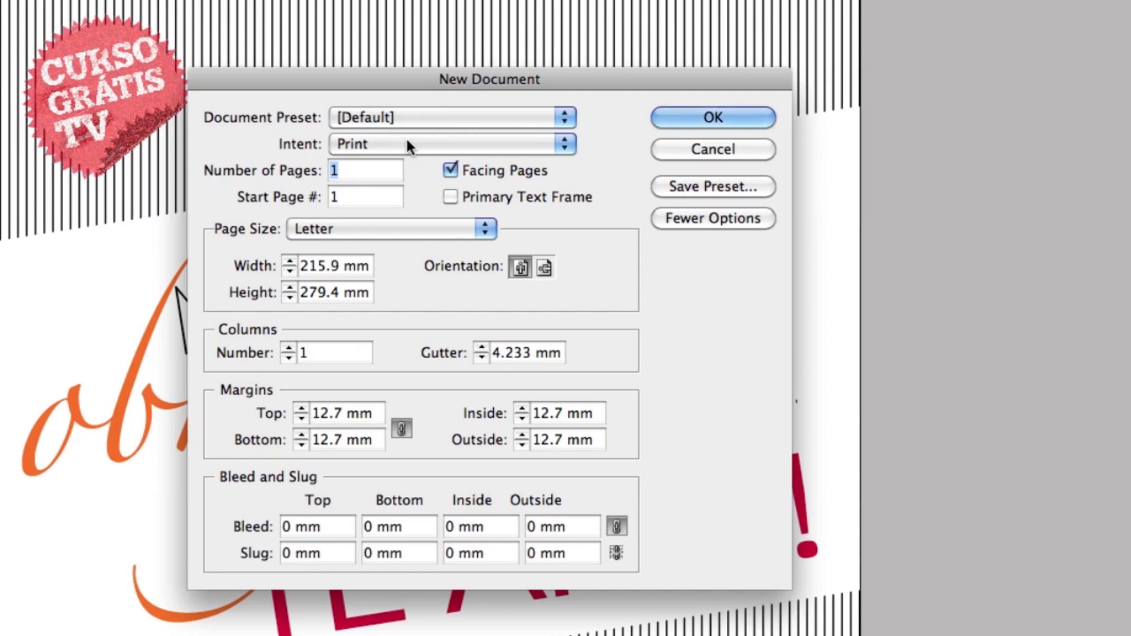
pyautogui.click(436, 178)
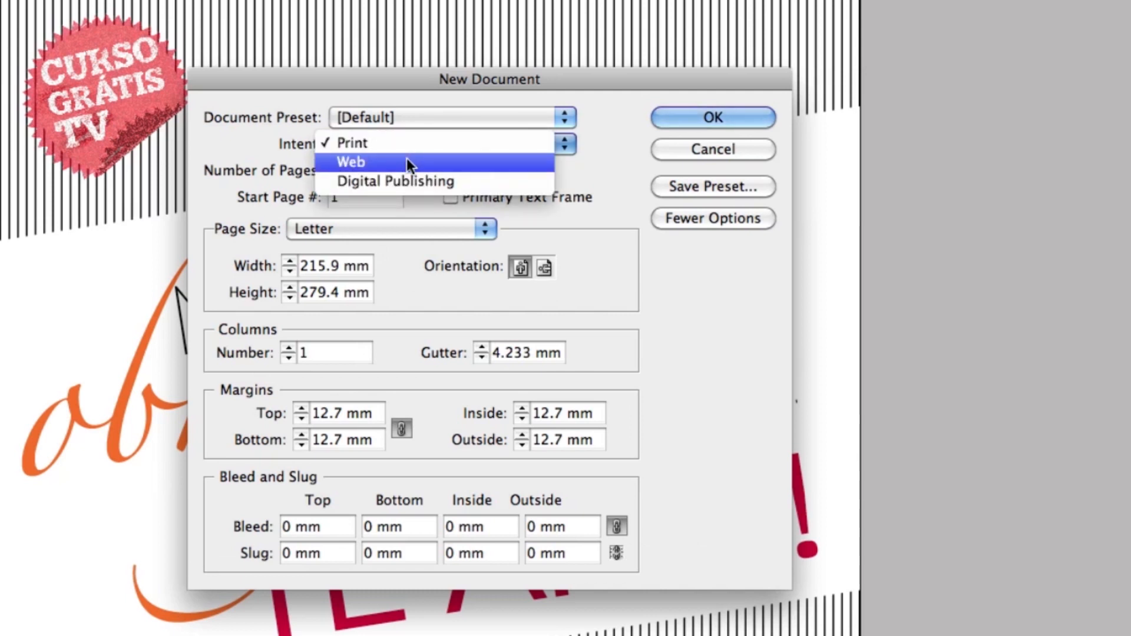
pyautogui.click(406, 160)
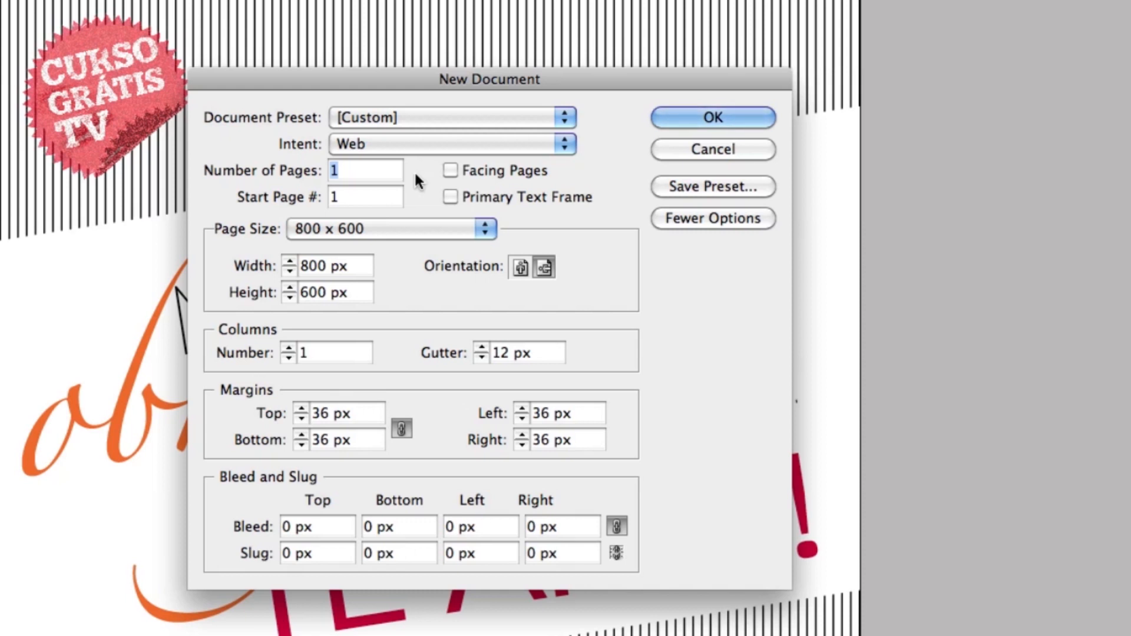
pyautogui.doubleClick(322, 265)
pyautogui.write('600')
pyautogui.click(309, 293)
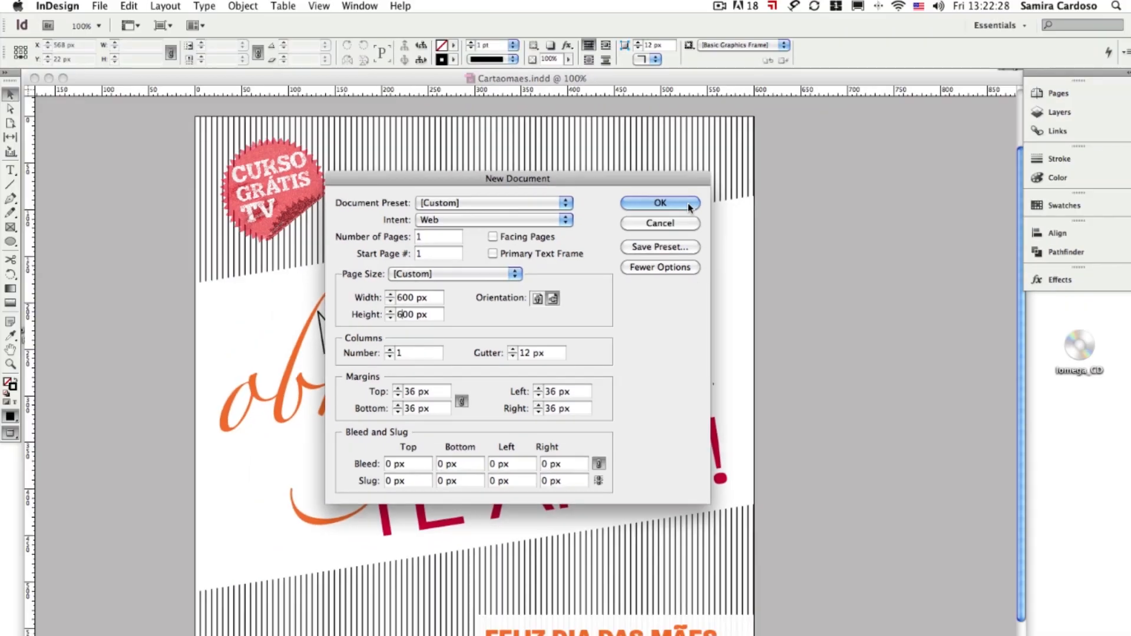
pyautogui.click(660, 202)
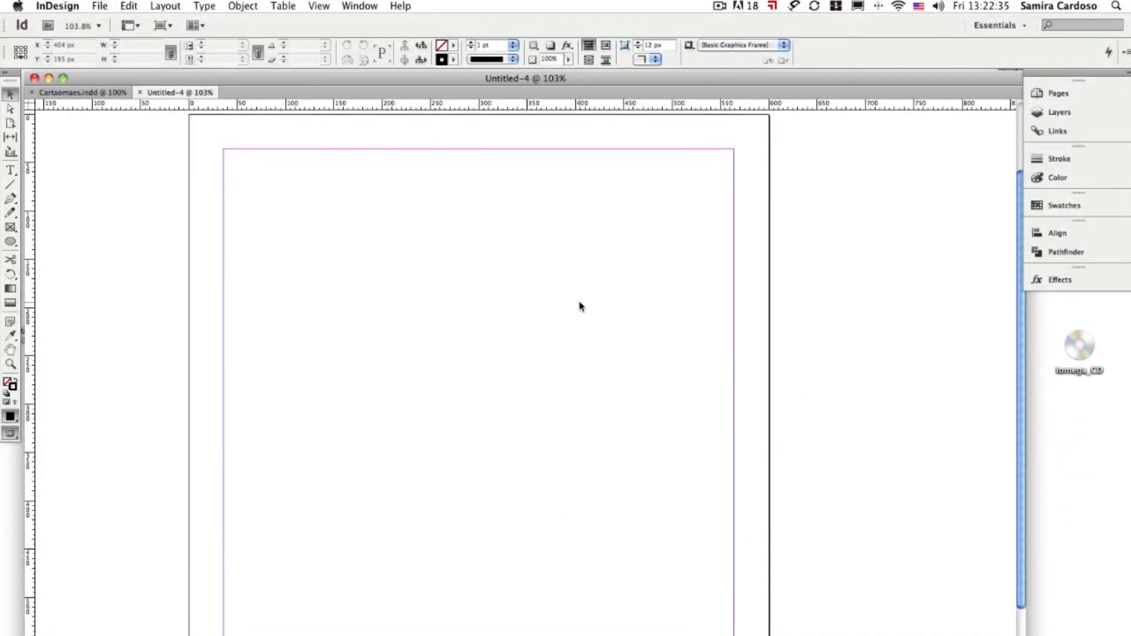
# Draw a straight vertical line about 623 px long along the page's left edge, extending slightly past its top and bottom
pyautogui.click(89, 92)
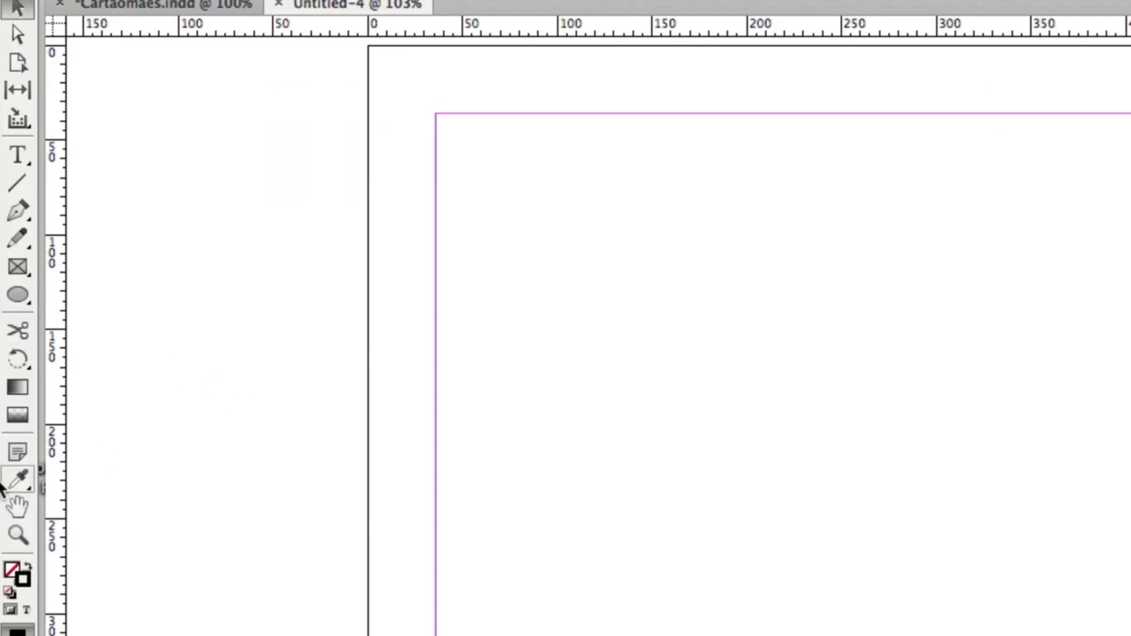
pyautogui.click(17, 184)
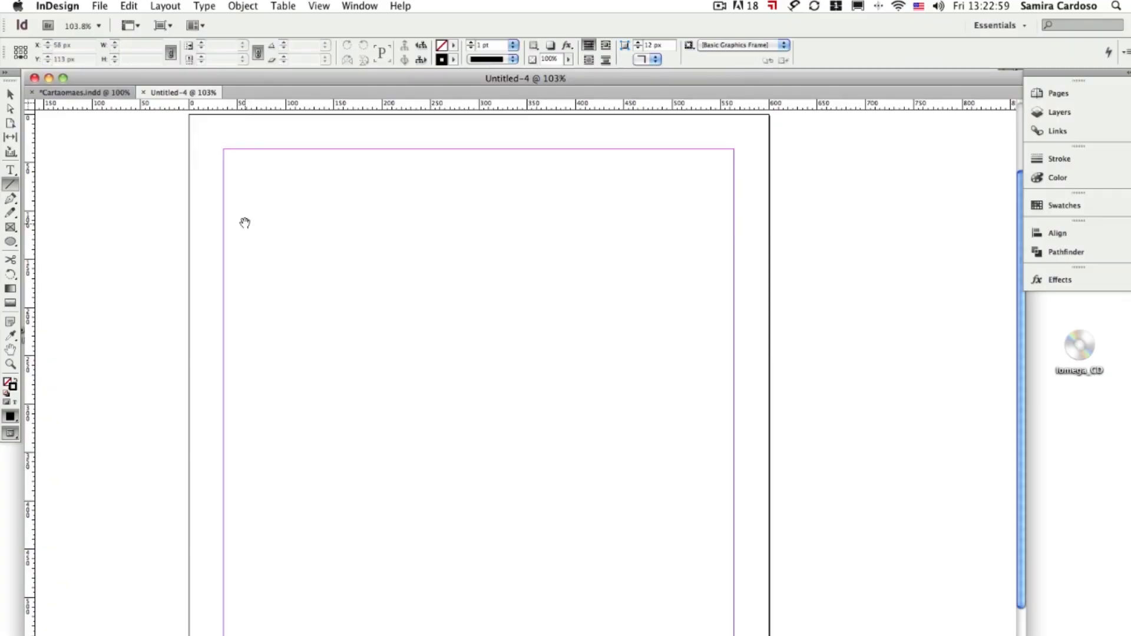
pyautogui.click(343, 284)
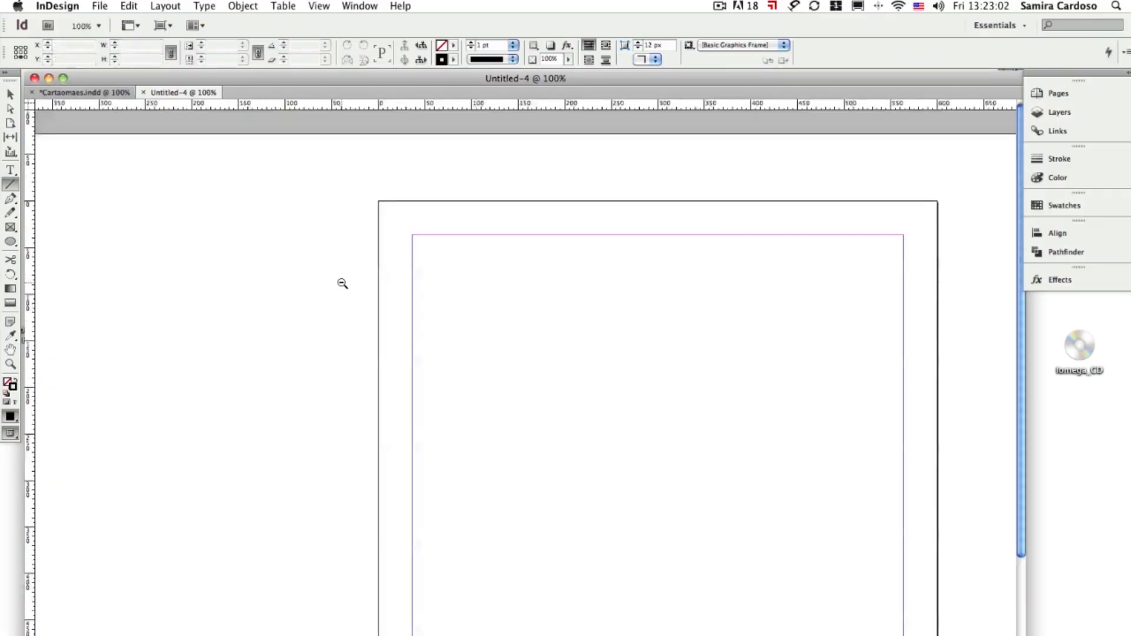
pyautogui.click(521, 308)
pyautogui.moveTo(485, 308); pyautogui.dragTo(330, 306)
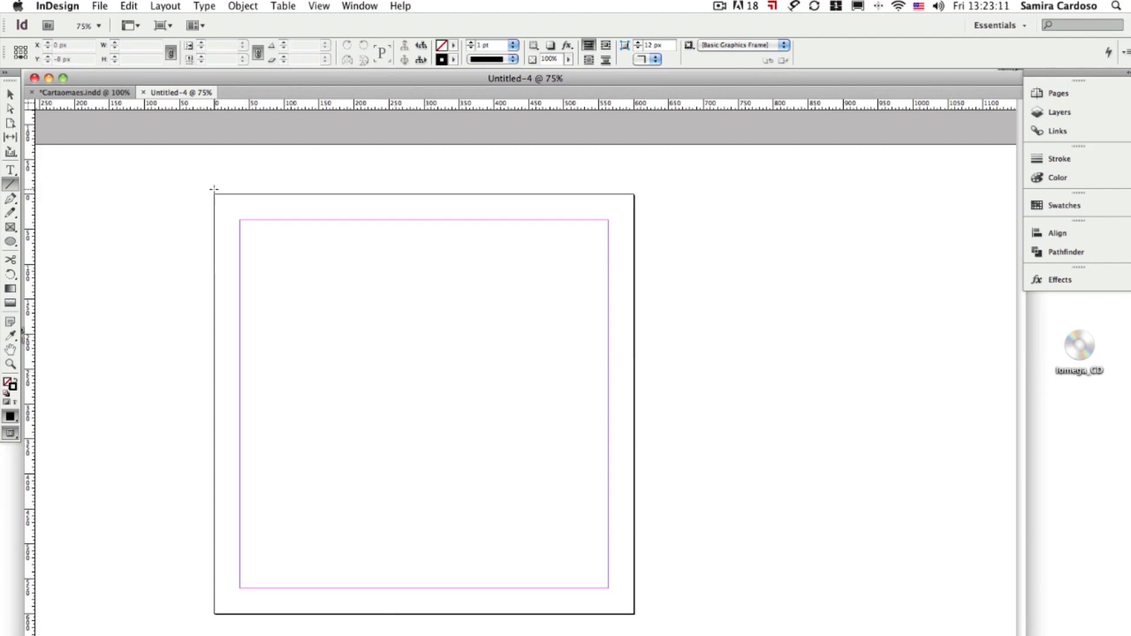
pyautogui.moveTo(214, 189)
pyautogui.mouseDown()
pyautogui.moveTo(195, 532)
pyautogui.moveTo(224, 633)
pyautogui.moveTo(226, 623)
pyautogui.mouseUp()
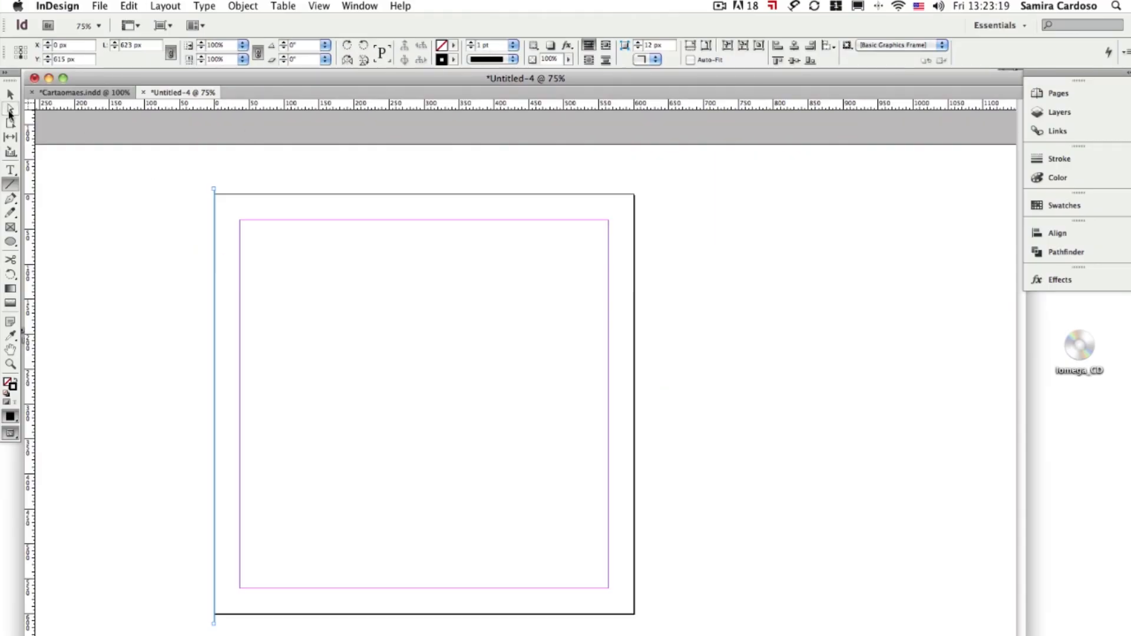
# Start a Step and Repeat of the vertical line with a 0 px vertical and 5 px horizontal offset
pyautogui.click(128, 6)
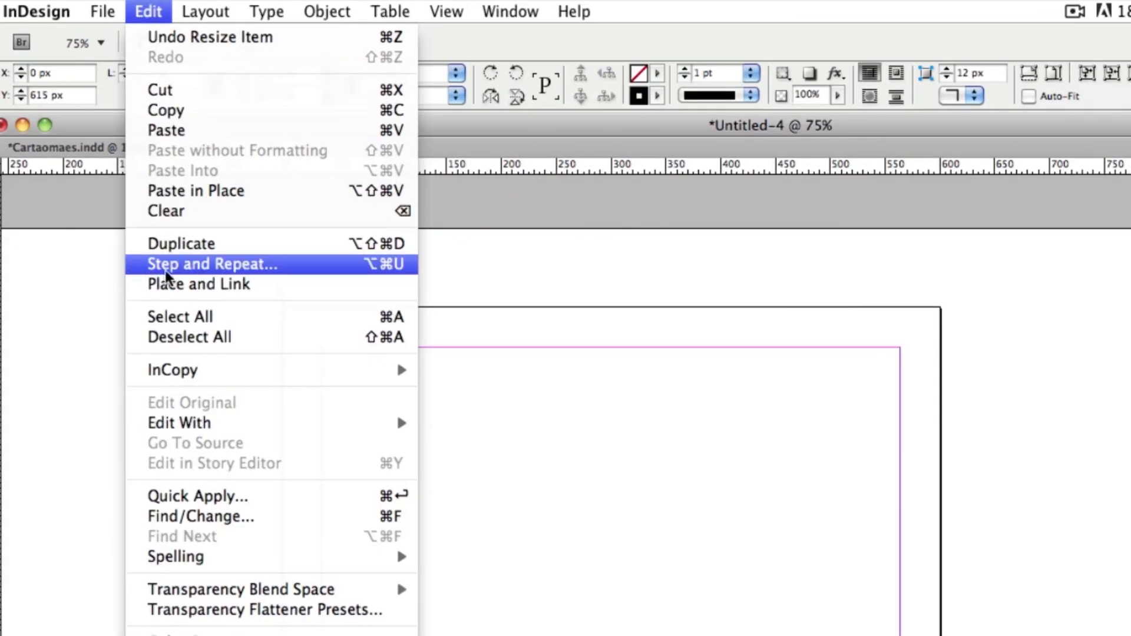
pyautogui.click(228, 270)
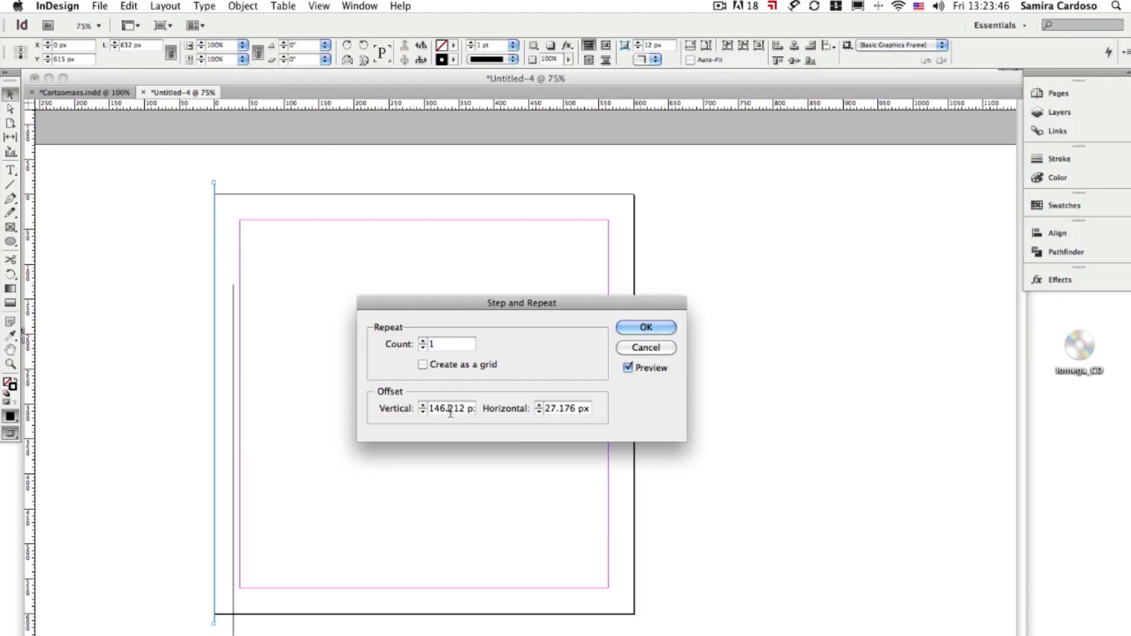
pyautogui.doubleClick(450, 410)
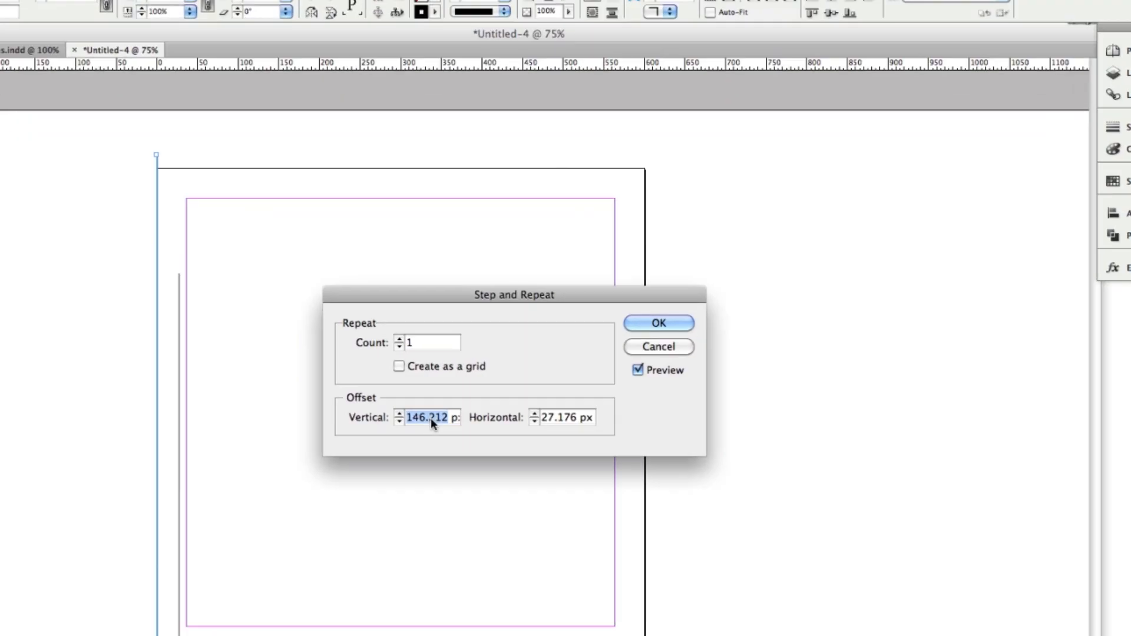
pyautogui.write('0')
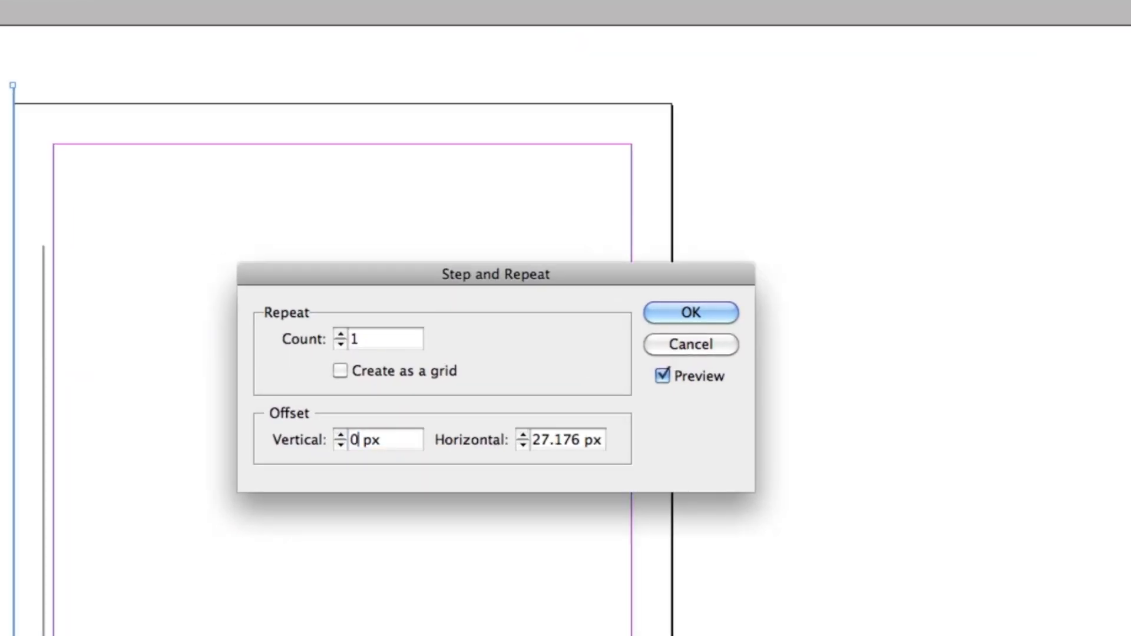
pyautogui.press('Tab')
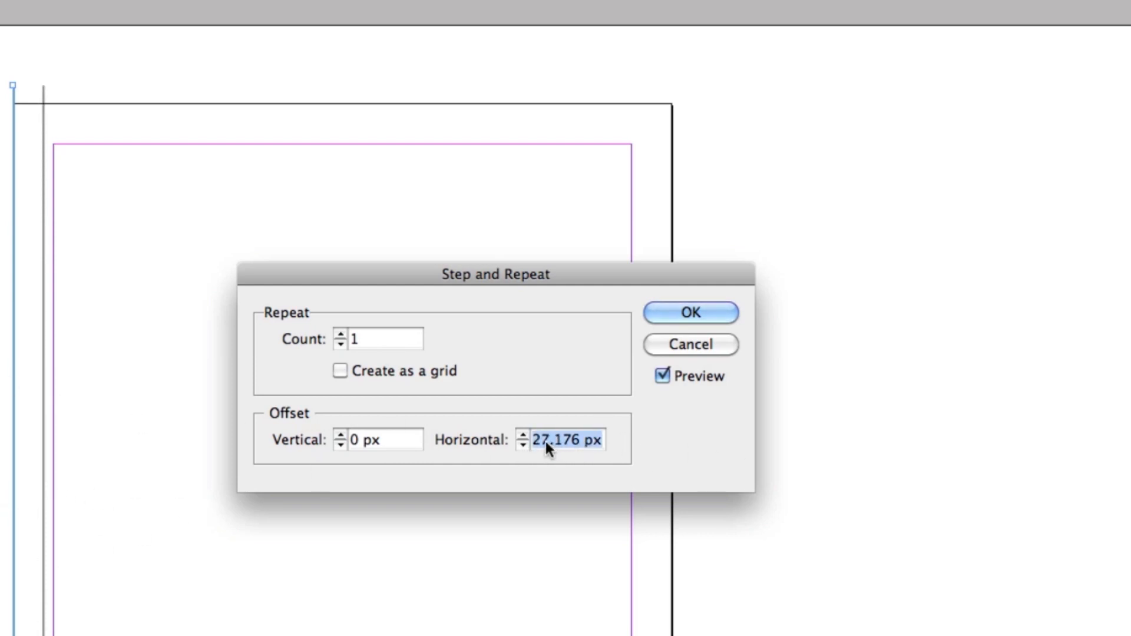
pyautogui.write('5')
pyautogui.press('Tab')
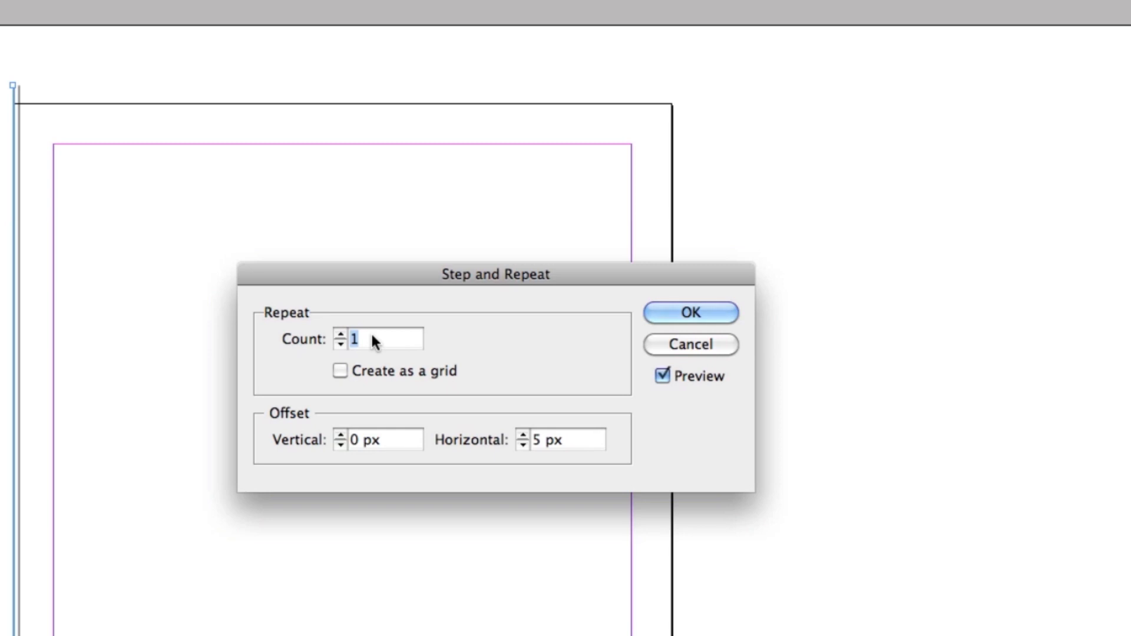
# Try repeat counts of 150, 130 and 120, raise the last count by one, and apply the repetition
pyautogui.write('150')
pyautogui.press('Tab')
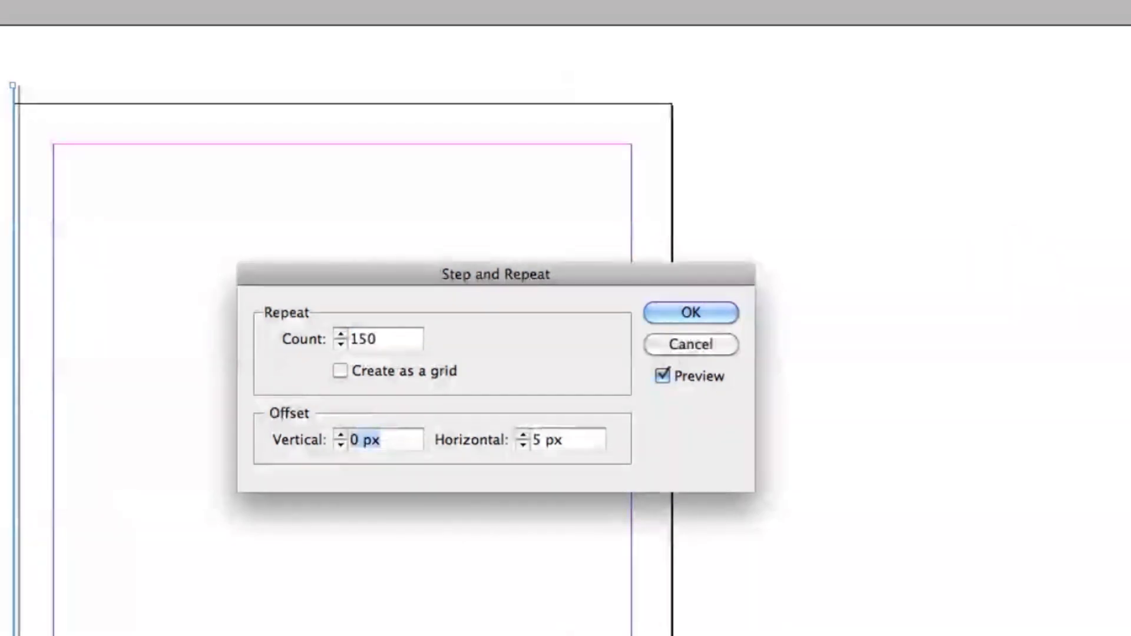
pyautogui.moveTo(382, 339); pyautogui.dragTo(356, 336)
pyautogui.write('30')
pyautogui.press('Tab')
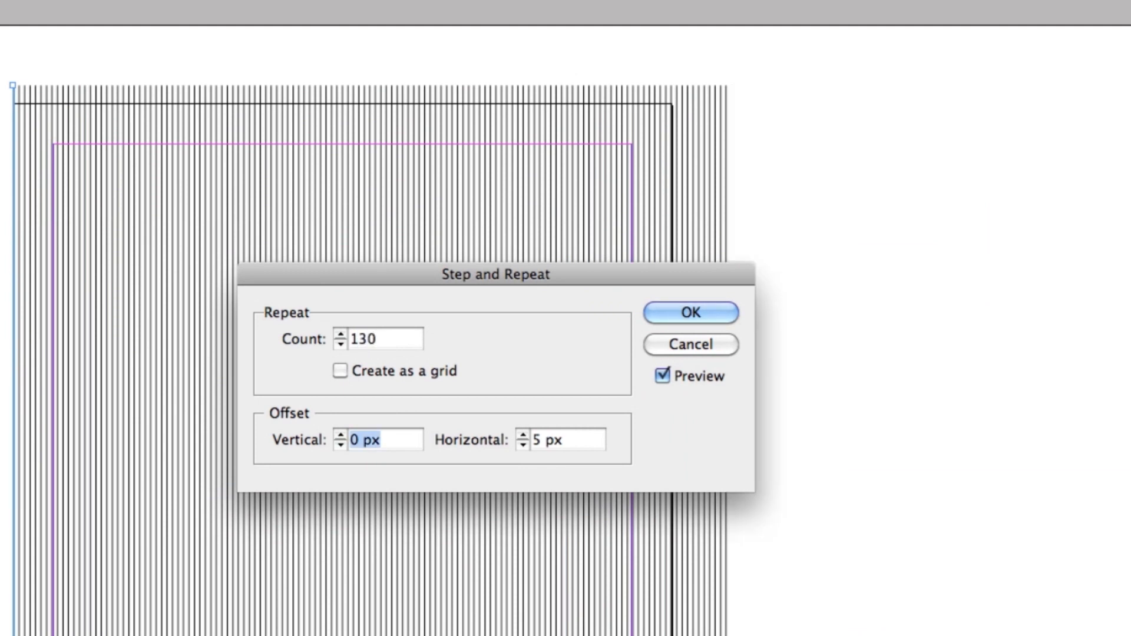
pyautogui.moveTo(380, 335); pyautogui.dragTo(357, 337)
pyautogui.write('20')
pyautogui.press('Tab')
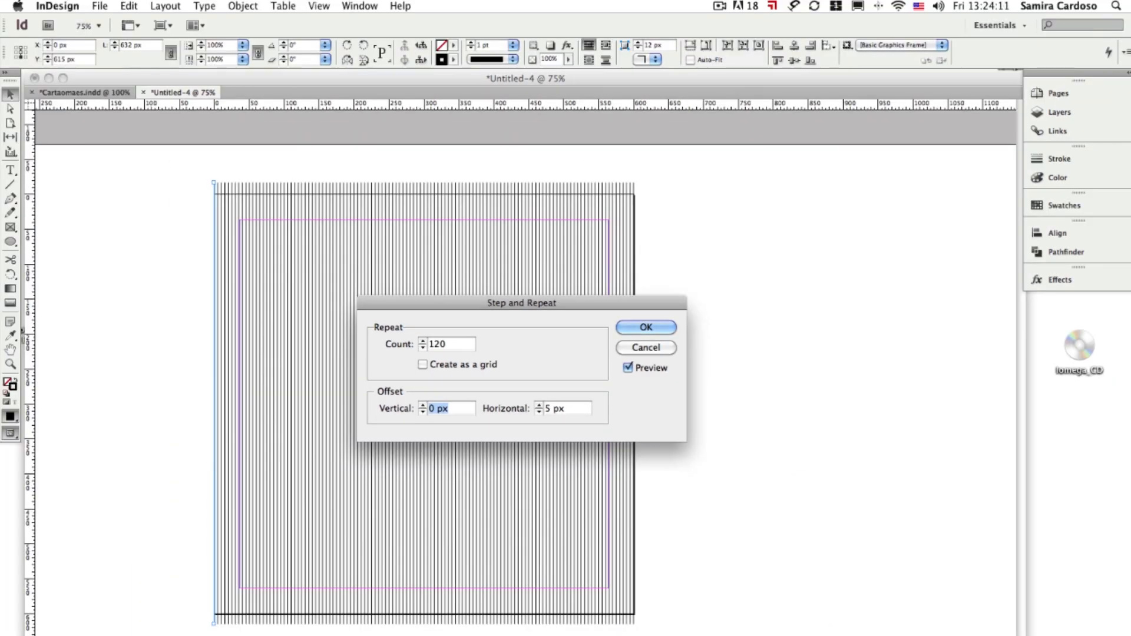
pyautogui.click(422, 341)
pyautogui.click(645, 328)
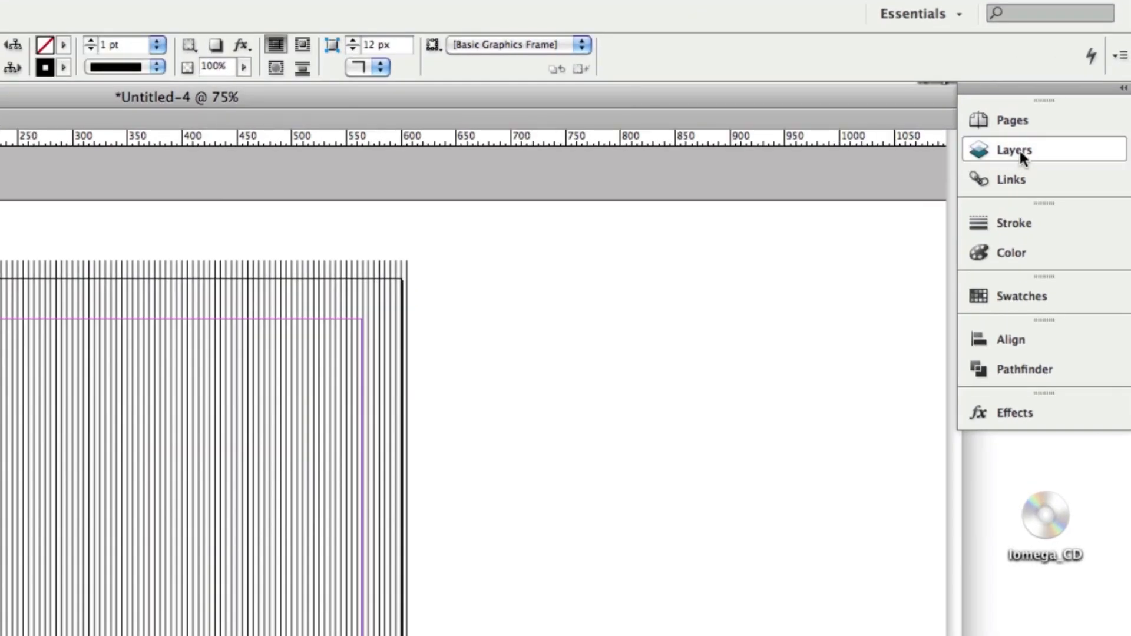
# Lock Layer 1 containing the stripes and add a new layer above it
pyautogui.click(1018, 151)
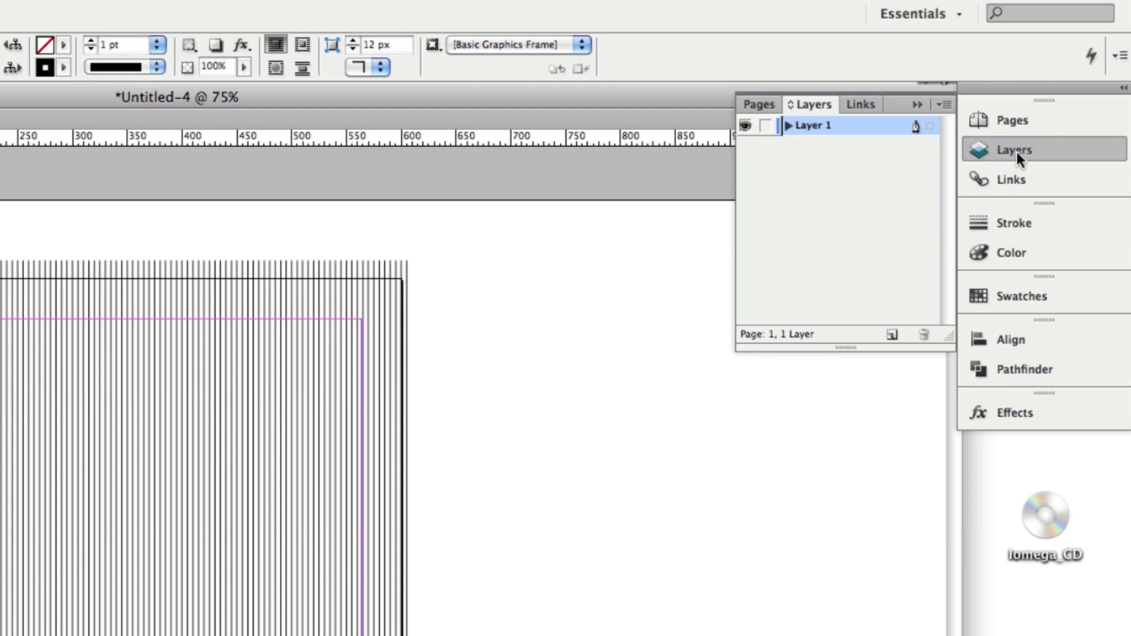
pyautogui.click(764, 126)
pyautogui.click(892, 335)
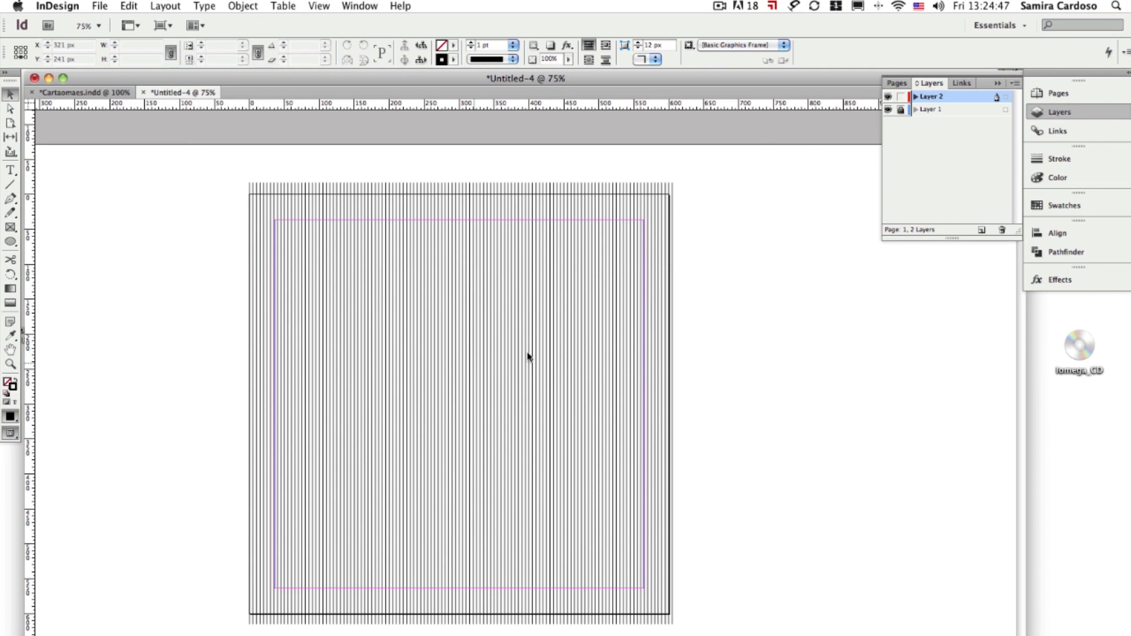
pyautogui.moveTo(654, 337); pyautogui.dragTo(464, 420)
pyautogui.moveTo(737, 391); pyautogui.dragTo(265, 450)
pyautogui.moveTo(288, 371); pyautogui.dragTo(324, 413)
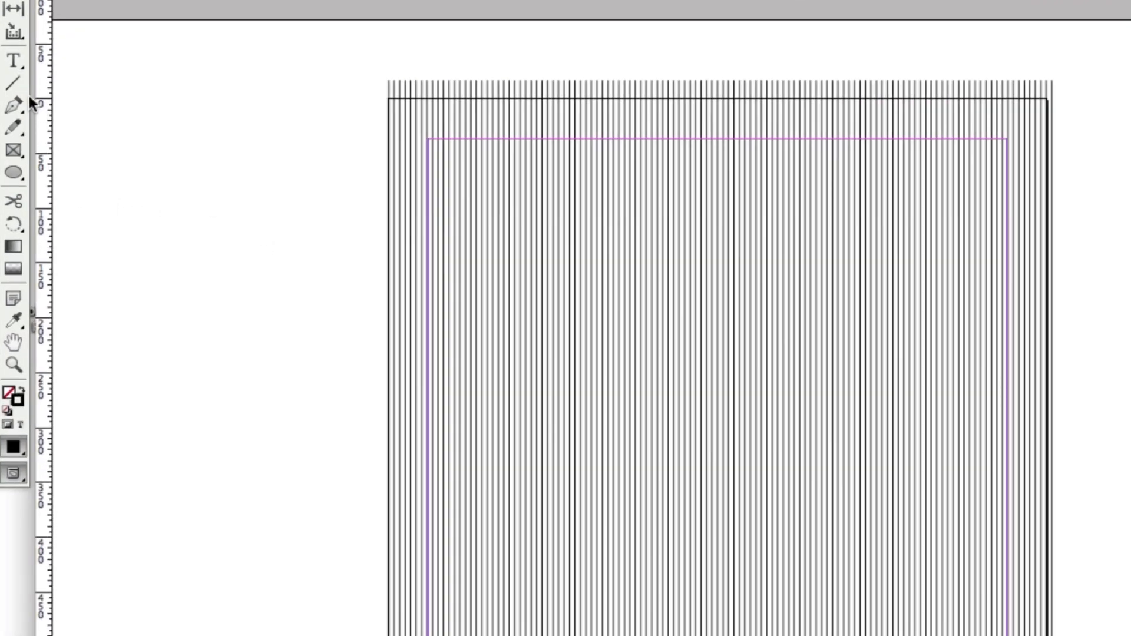
# Draw a rectangular frame about 742 px by 277 px across the middle of the page, overlapping both side edges
pyautogui.click(13, 150)
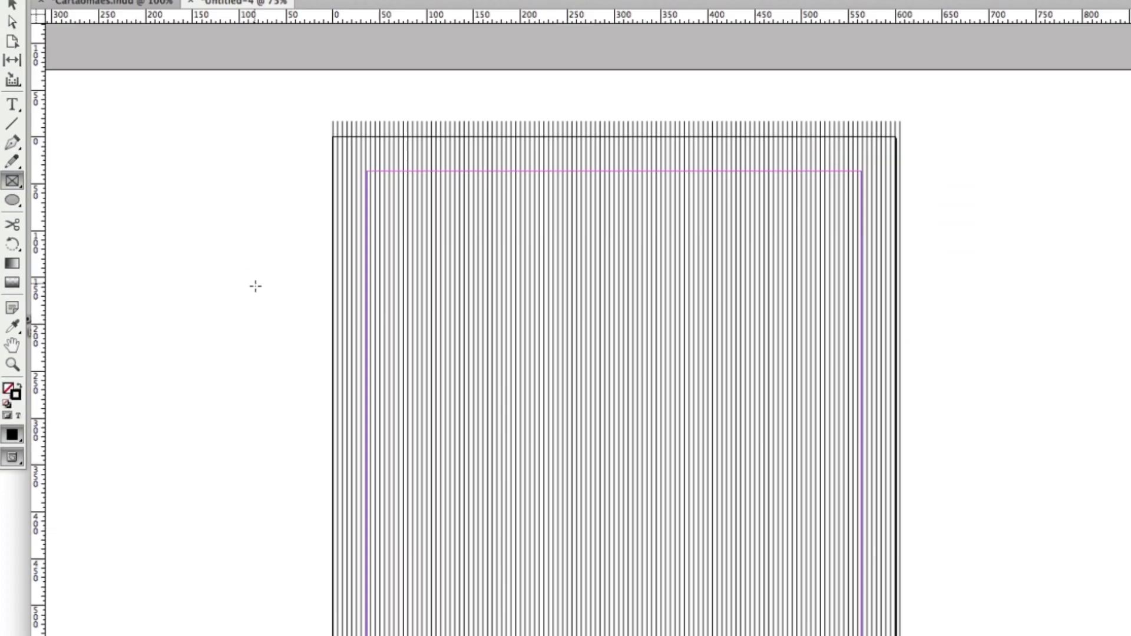
pyautogui.moveTo(301, 271); pyautogui.dragTo(946, 531)
pyautogui.moveTo(603, 471); pyautogui.dragTo(711, 496)
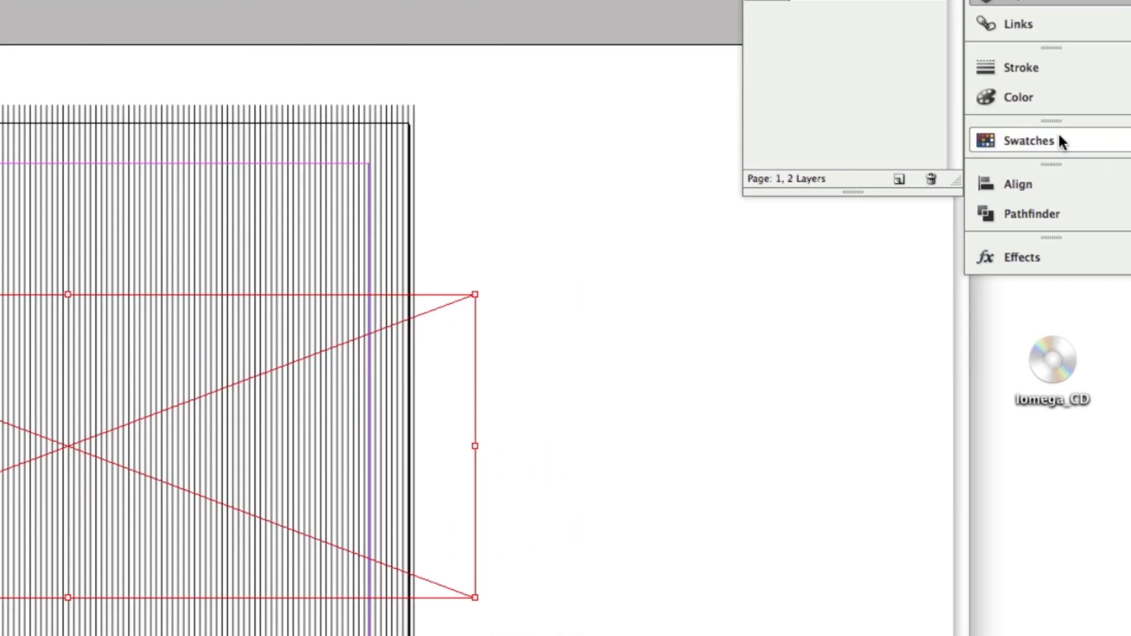
# Fill the rectangular frame with the [Paper] swatch
pyautogui.click(1072, 205)
pyautogui.click(754, 146)
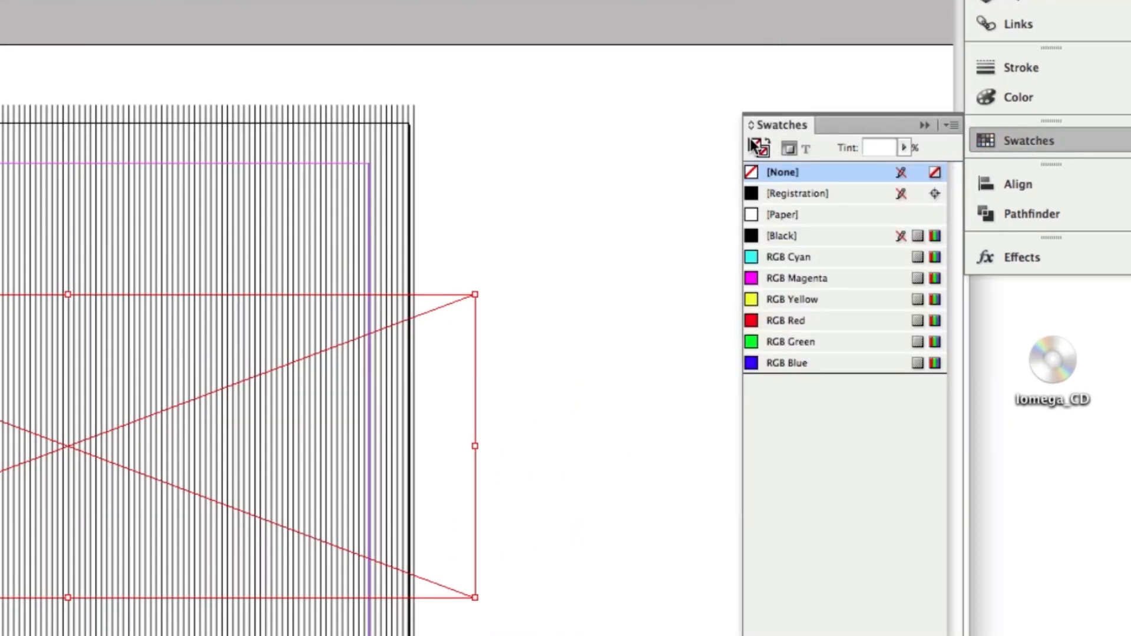
pyautogui.click(767, 215)
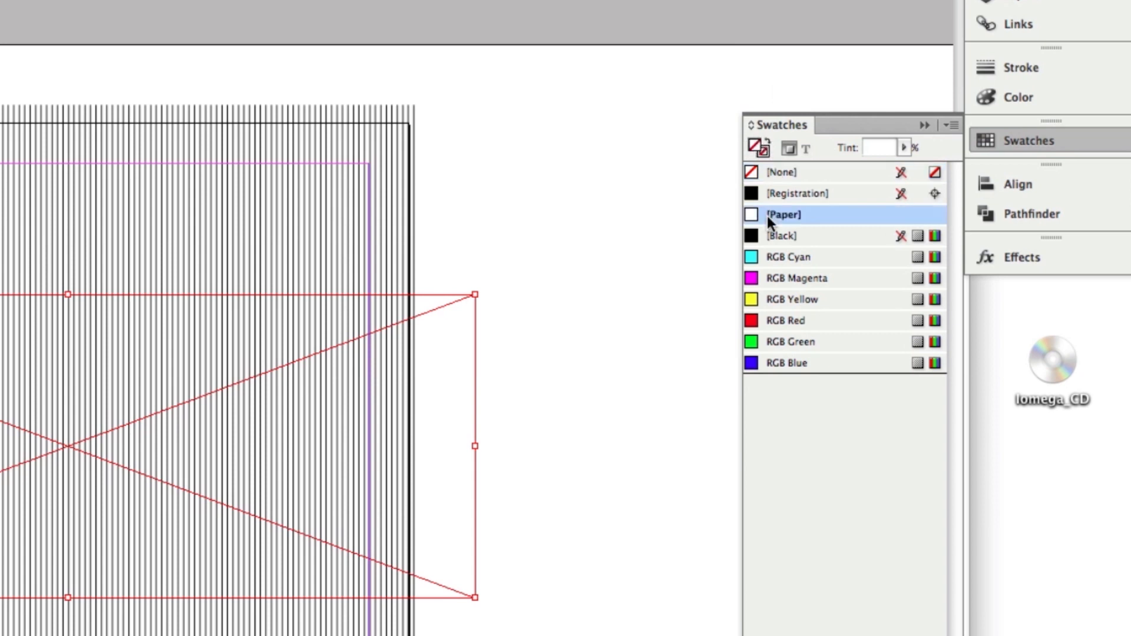
pyautogui.click(924, 125)
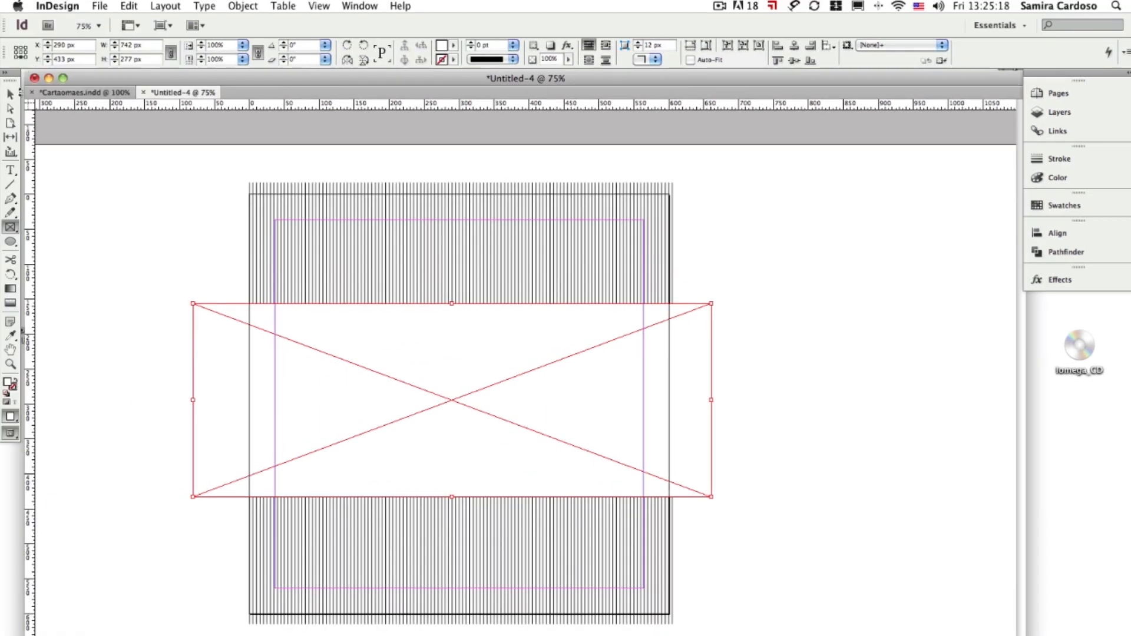
# Narrow the white frame from both sides to about 655 px, extend it slightly upward and downward, and deselect it
pyautogui.moveTo(193, 400); pyautogui.dragTo(225, 400)
pyautogui.moveTo(711, 399); pyautogui.dragTo(683, 400)
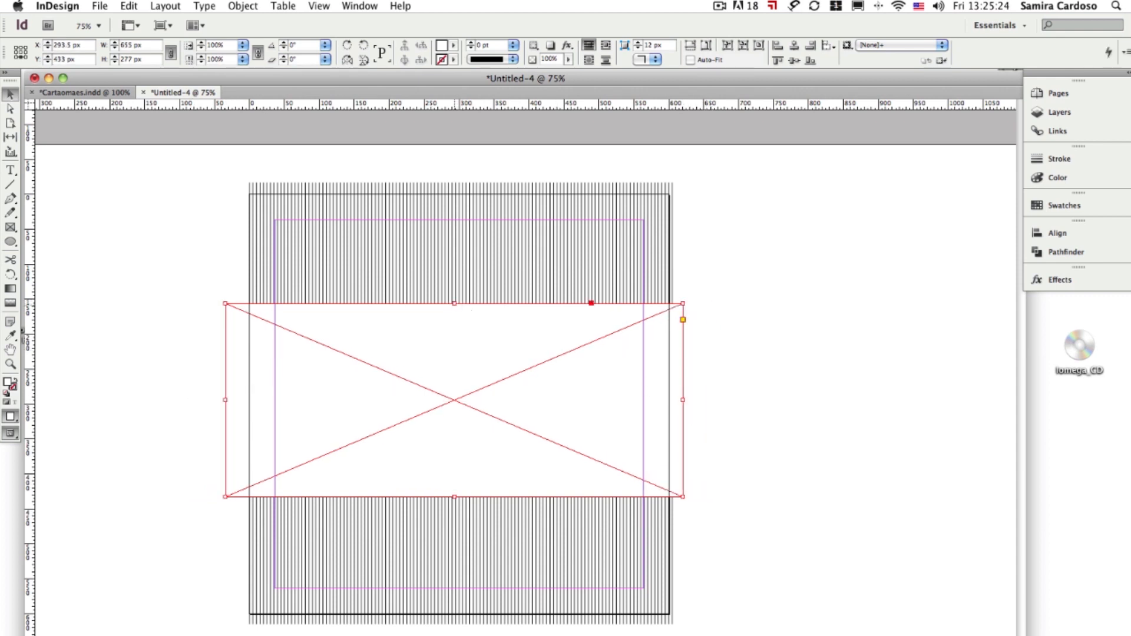
pyautogui.moveTo(454, 303); pyautogui.dragTo(453, 296)
pyautogui.moveTo(455, 497); pyautogui.dragTo(455, 512)
pyautogui.click(749, 407)
# Draw a text frame overlapping the upper-left part of the white band and enter the text "Mamãe,"
pyautogui.keyDown('super'); pyautogui.click(470, 423); pyautogui.keyUp('super')
pyautogui.moveTo(497, 404); pyautogui.dragTo(477, 430)
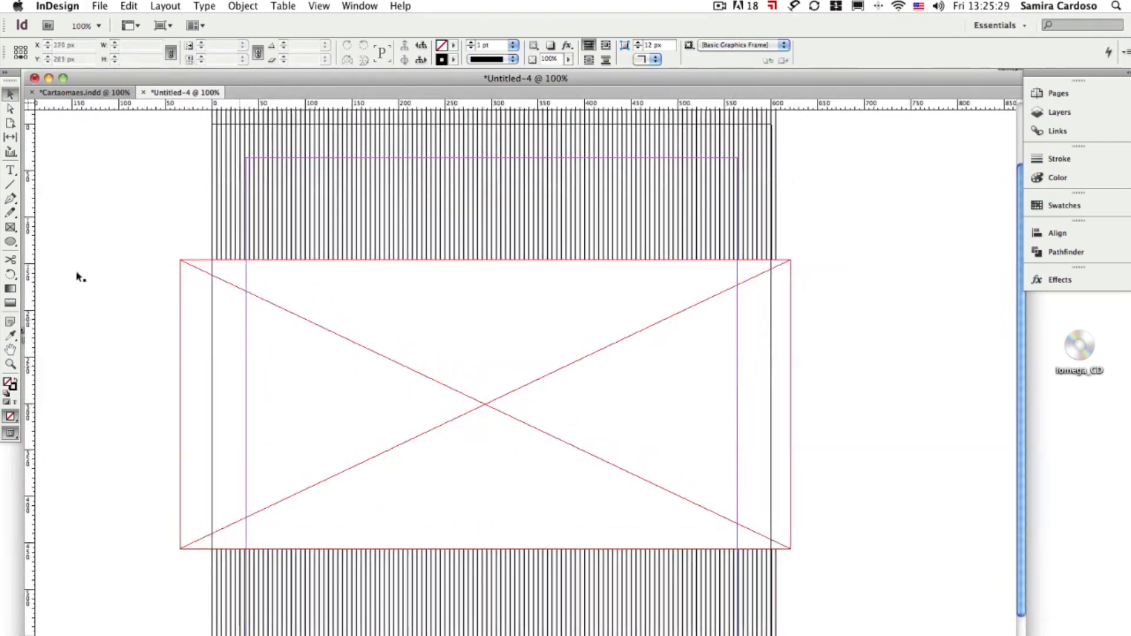
pyautogui.click(11, 171)
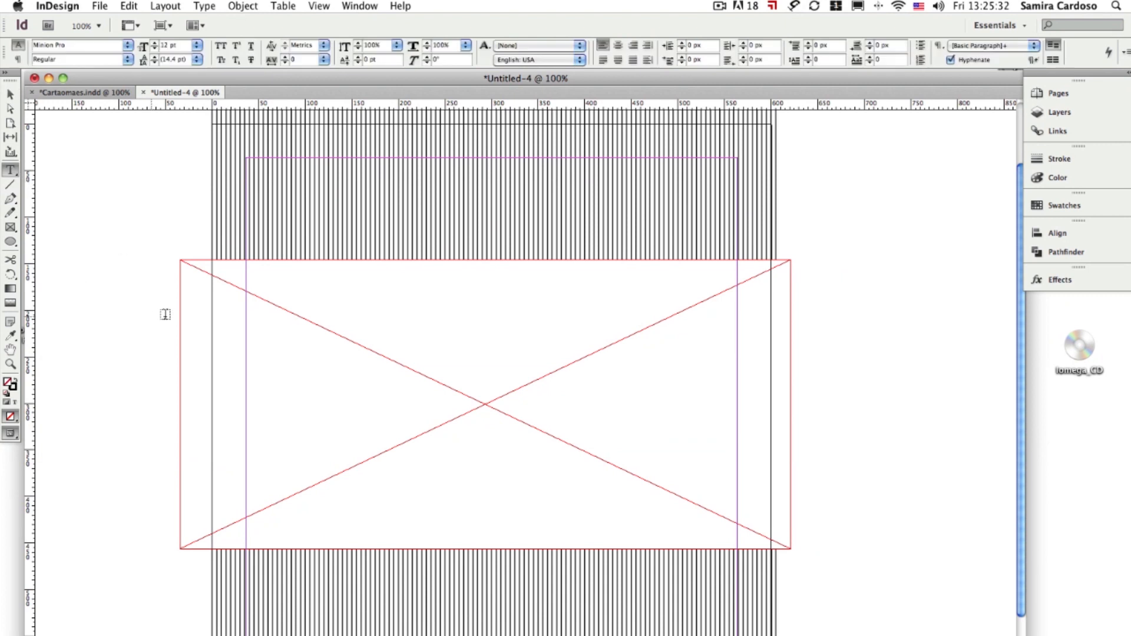
pyautogui.moveTo(163, 210); pyautogui.dragTo(551, 359)
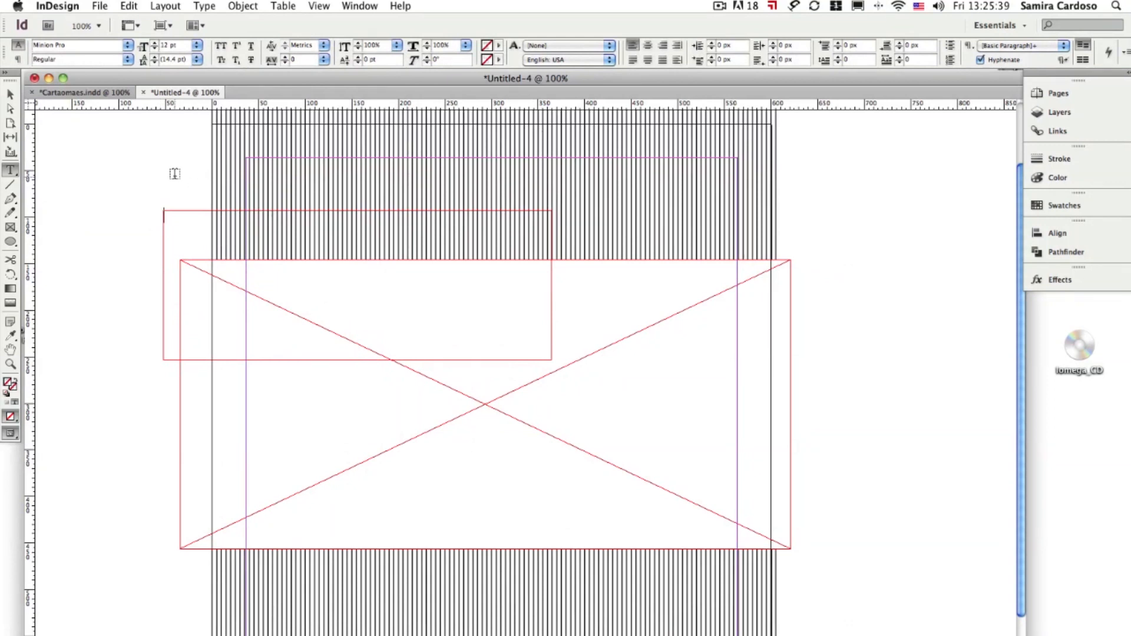
pyautogui.hscroll(-6, 667, 356)
pyautogui.hscroll(2, 648, 346)
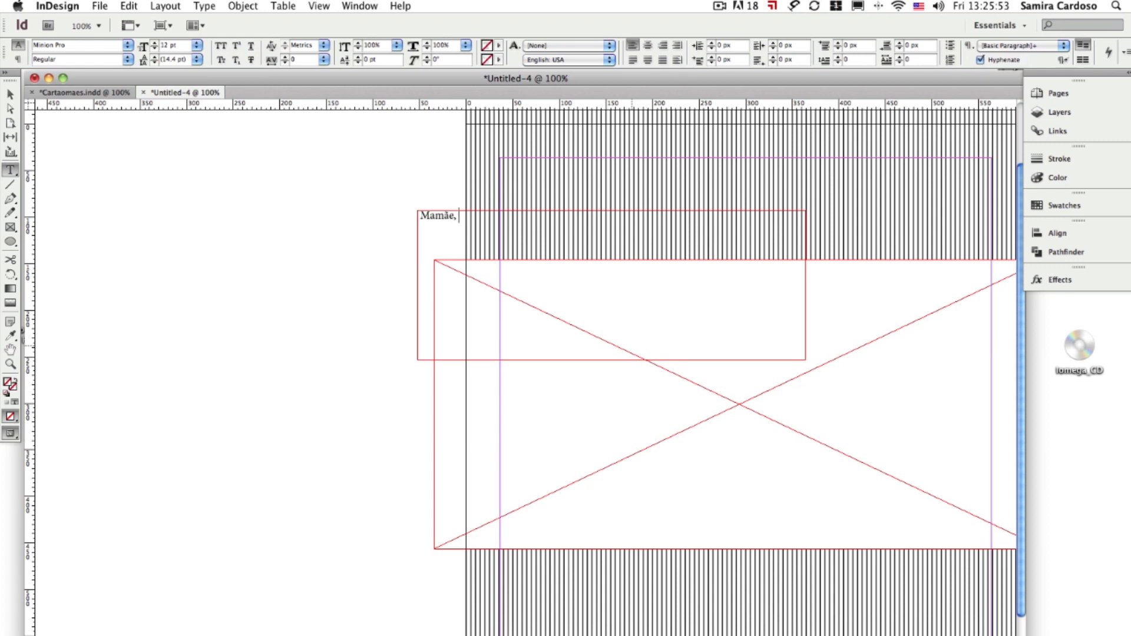
# Set the "Mamãe," text in Raleway Thin at 120 pt
pyautogui.press('super+a')
pyautogui.hscroll(-2, 716, 368)
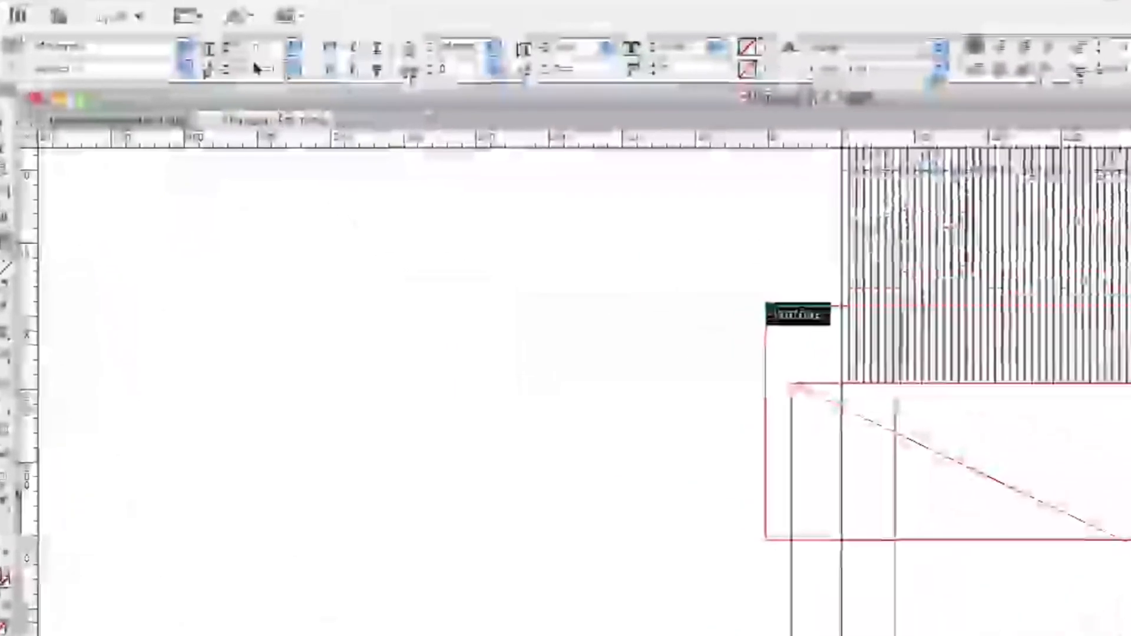
pyautogui.click(126, 46)
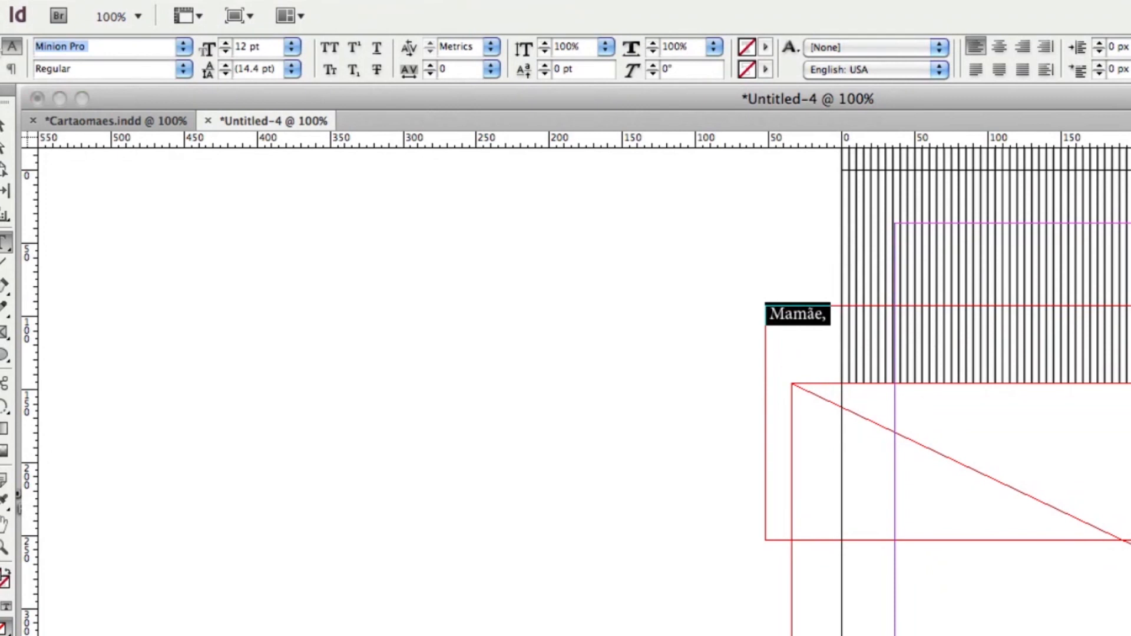
pyautogui.write('Raleway')
pyautogui.press('Return')
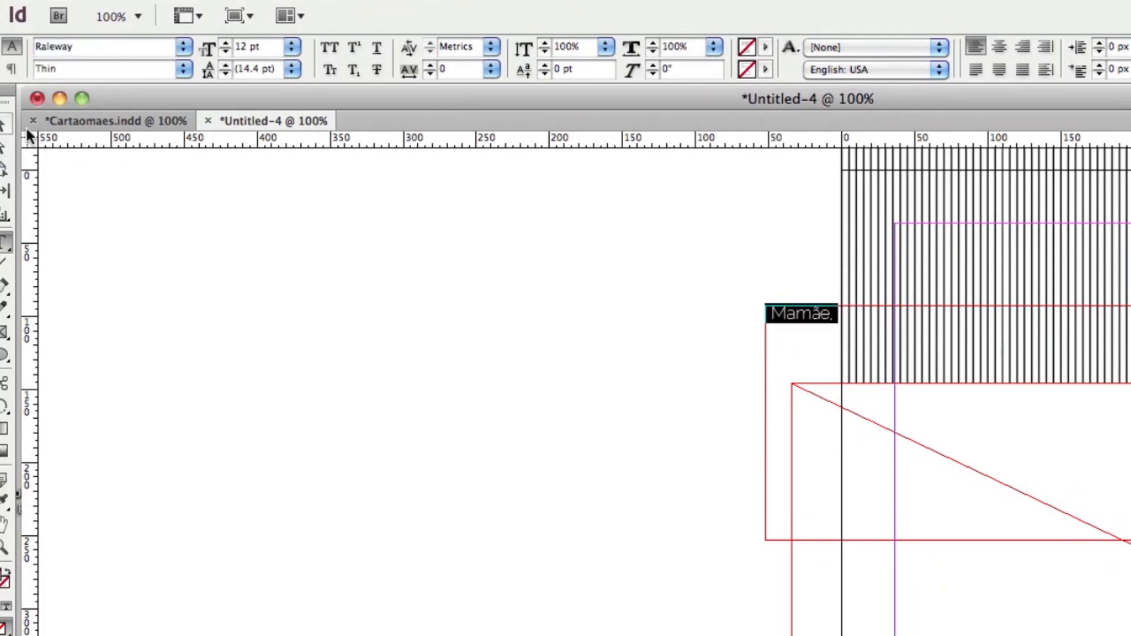
pyautogui.click(254, 47)
pyautogui.write('120')
pyautogui.press('Return')
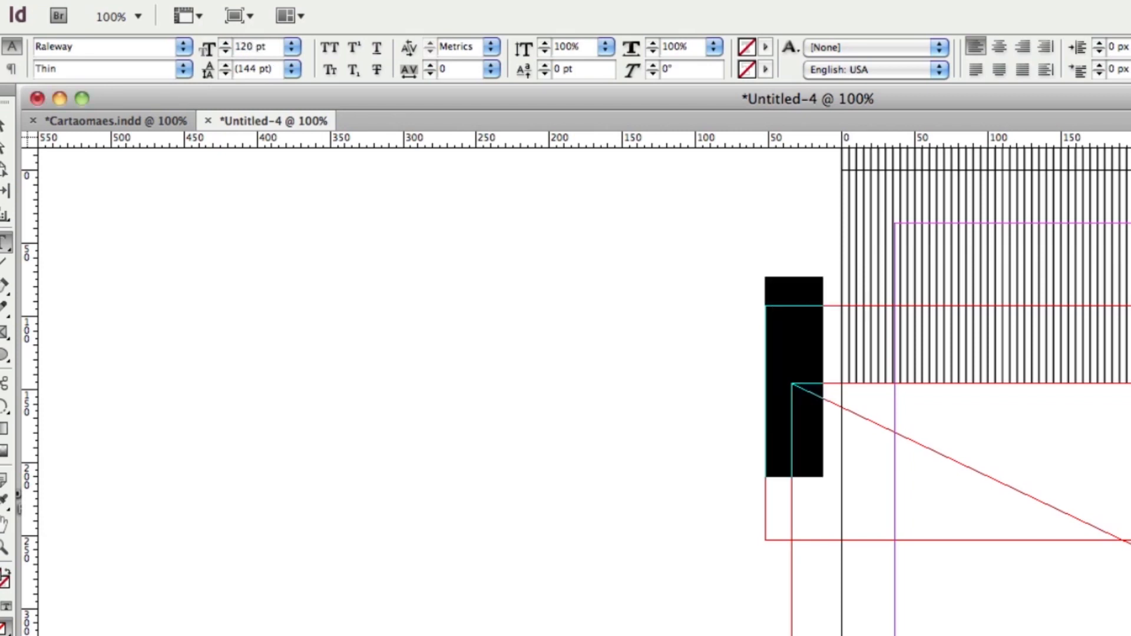
# Enlarge the "Mamãe," text frame to about 771 px by 285 px so it holds the whole word
pyautogui.click(2, 124)
pyautogui.moveTo(908, 337); pyautogui.dragTo(572, 434)
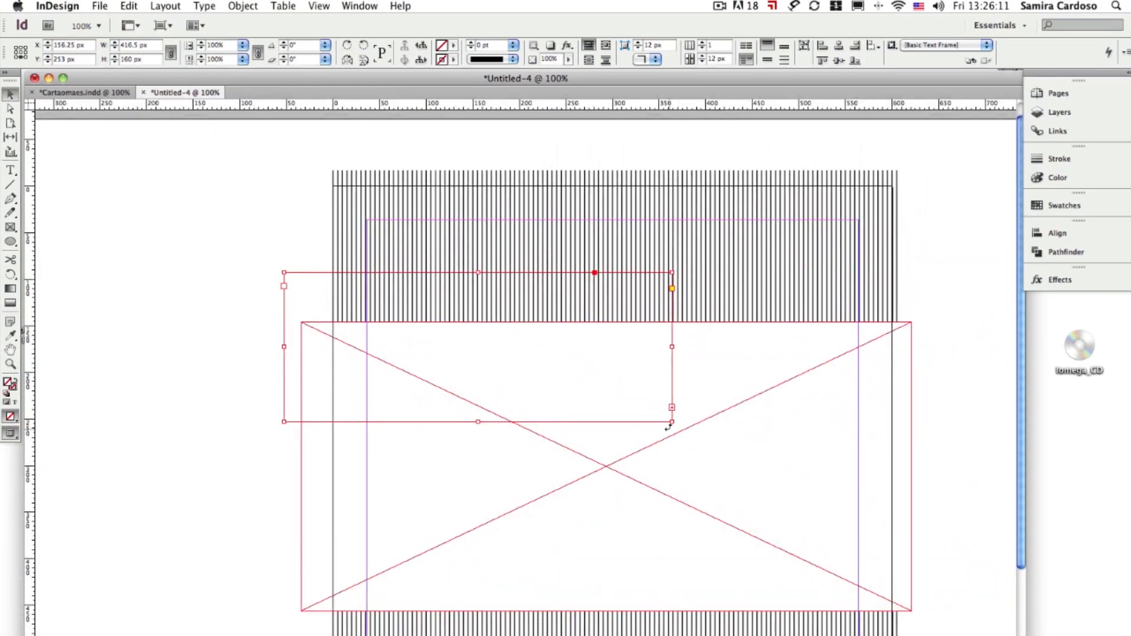
pyautogui.moveTo(673, 421); pyautogui.dragTo(1003, 532)
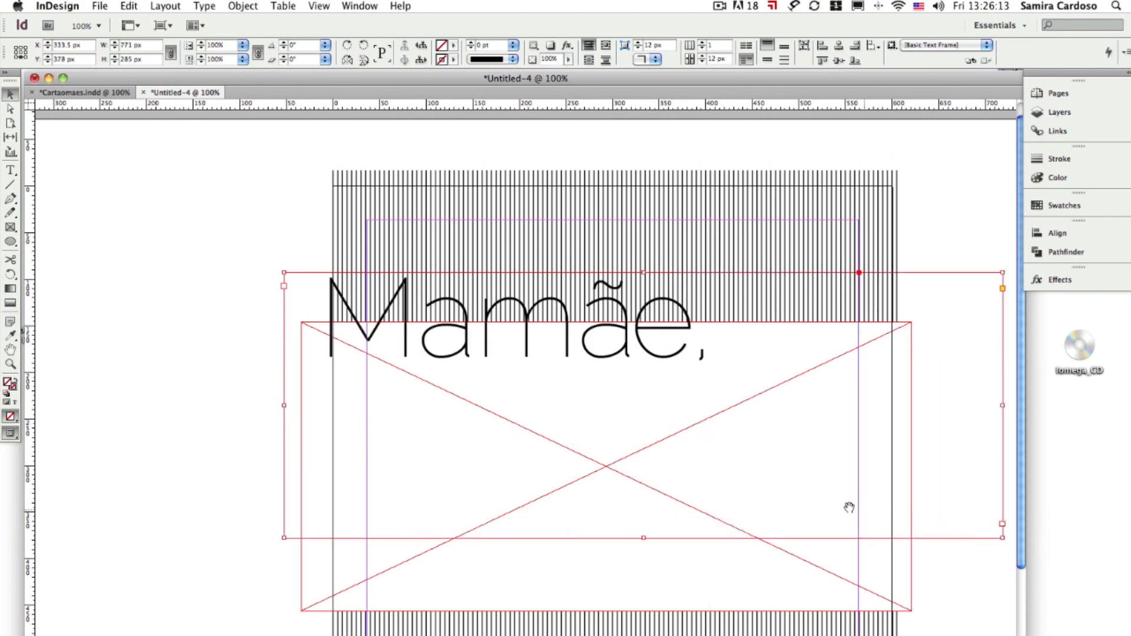
pyautogui.hscroll(5, 848, 505)
pyautogui.scroll(1, 848, 505)
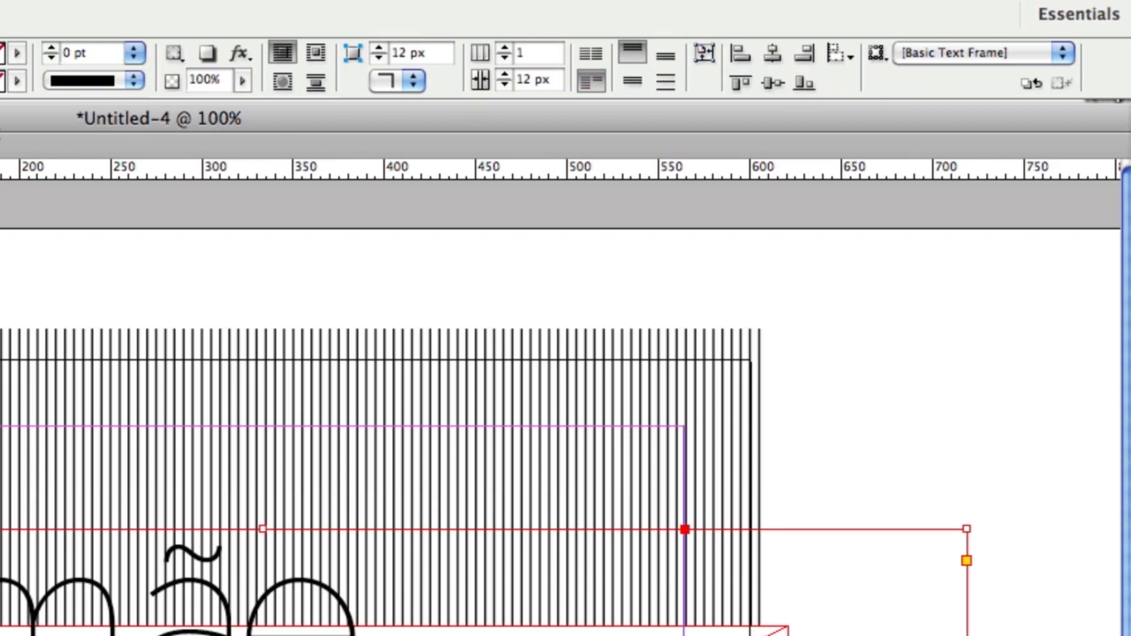
# Fit the "Mamãe," frame to its content and move it to the white band's upper edge, with the M on the left margin
pyautogui.click(704, 55)
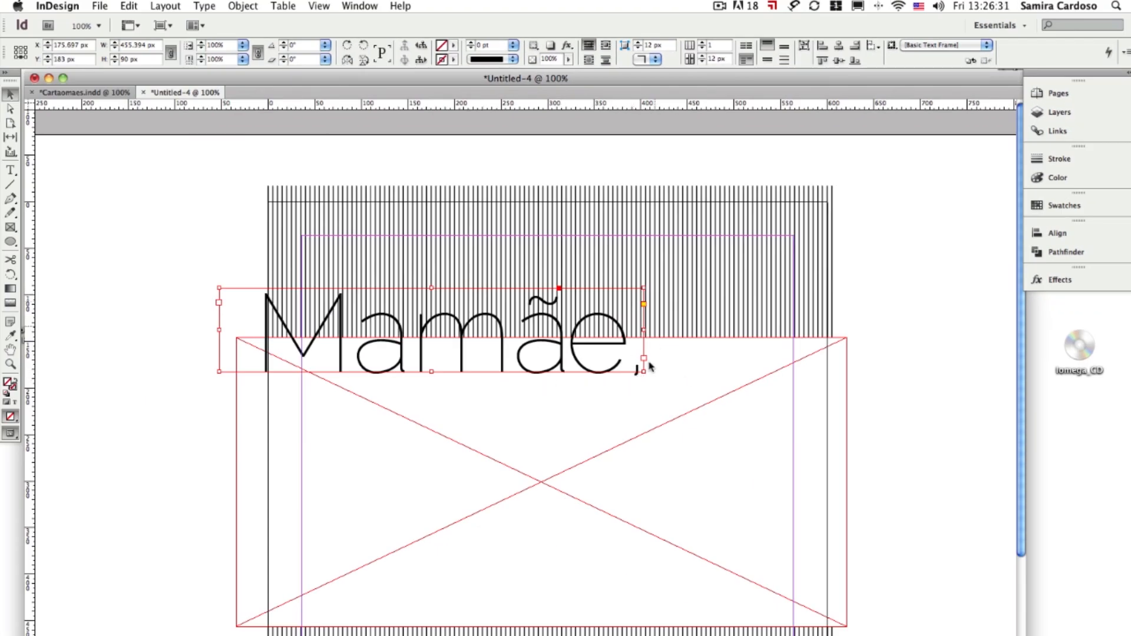
pyautogui.moveTo(403, 361); pyautogui.dragTo(479, 357)
pyautogui.scroll(-2, 472, 407)
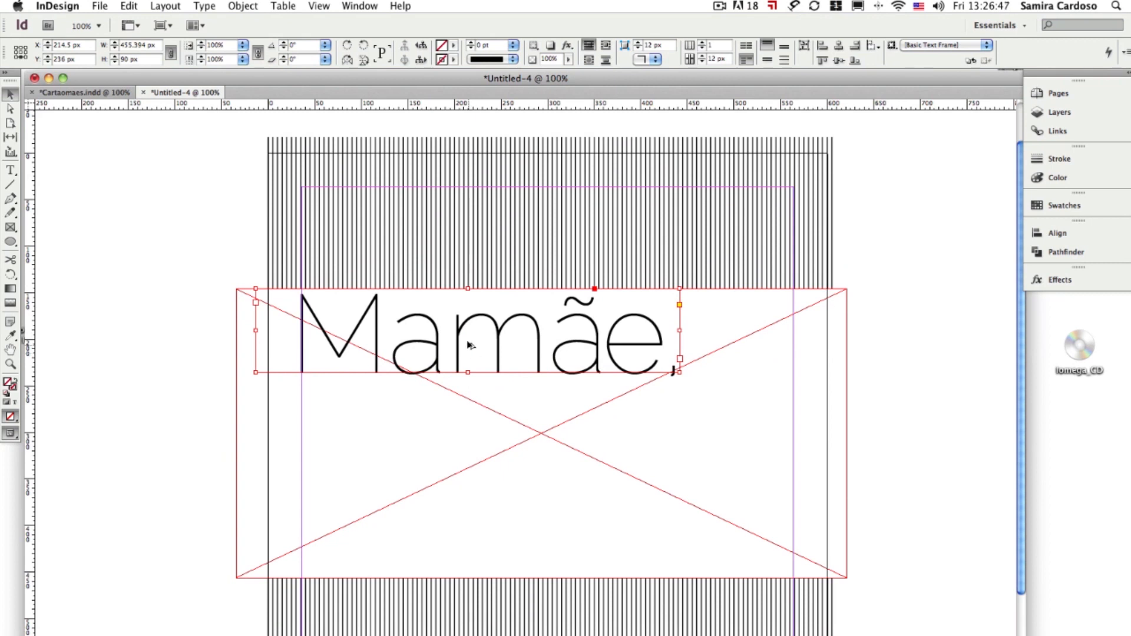
# Duplicate the "Mamãe," text frame just below the original and replace the copy's text with "obrigada"
pyautogui.moveTo(469, 342); pyautogui.dragTo(476, 446)
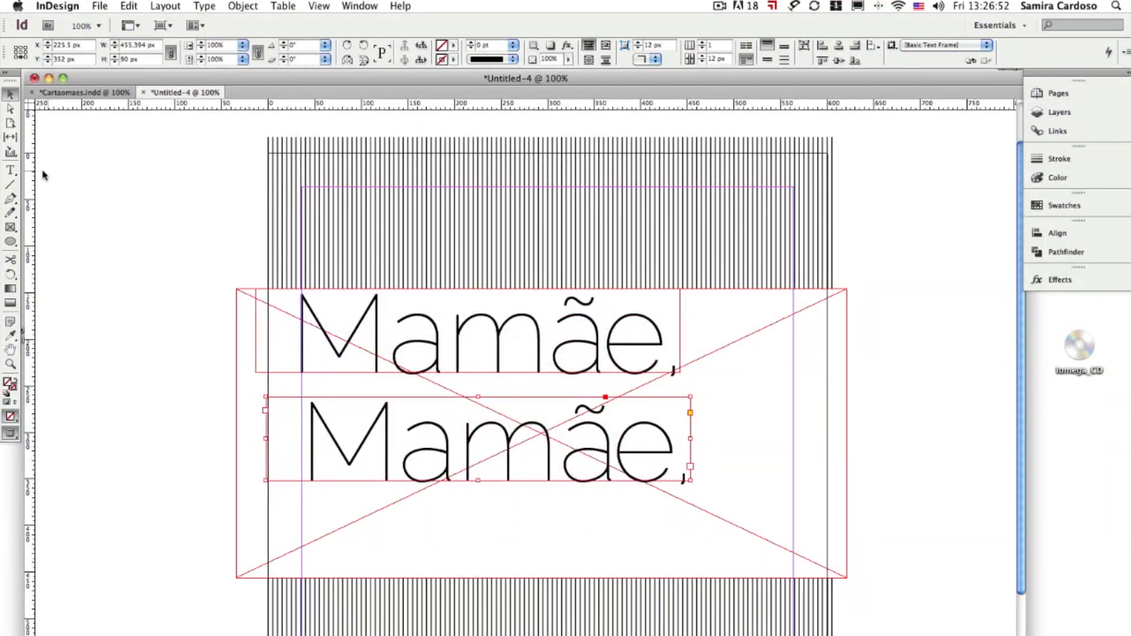
pyautogui.click(10, 171)
pyautogui.doubleClick(492, 429)
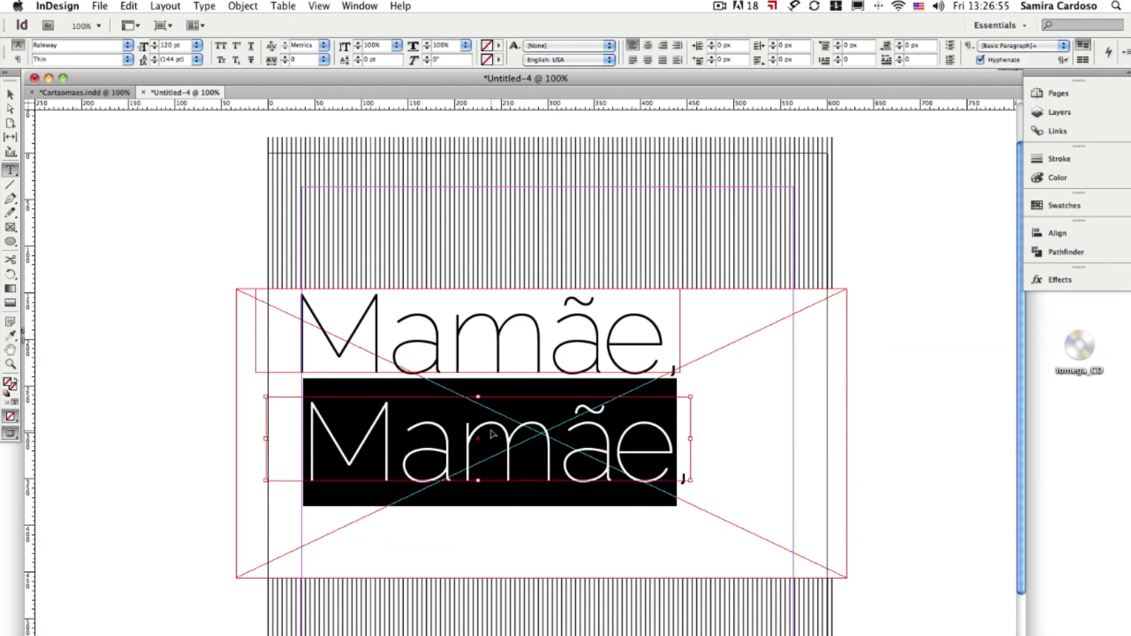
pyautogui.press('super+a')
pyautogui.write('obrigada')
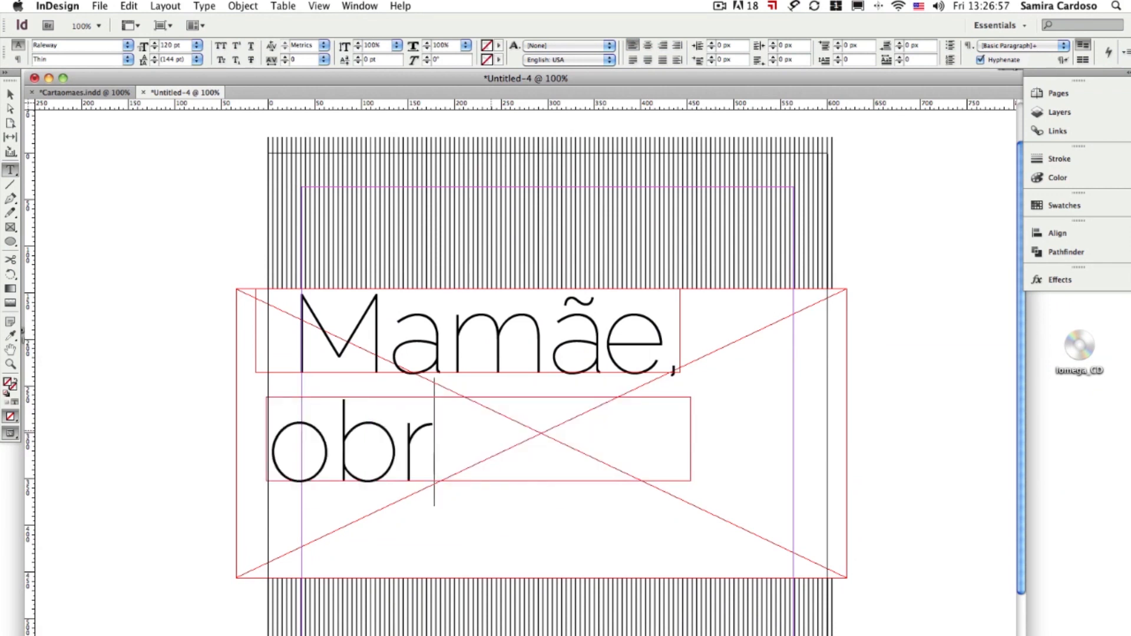
# Set "obrigada" in Zapfino Regular at 80 pt and move it up and right so it overlaps "Mamãe,"
pyautogui.moveTo(705, 454); pyautogui.dragTo(83, 425)
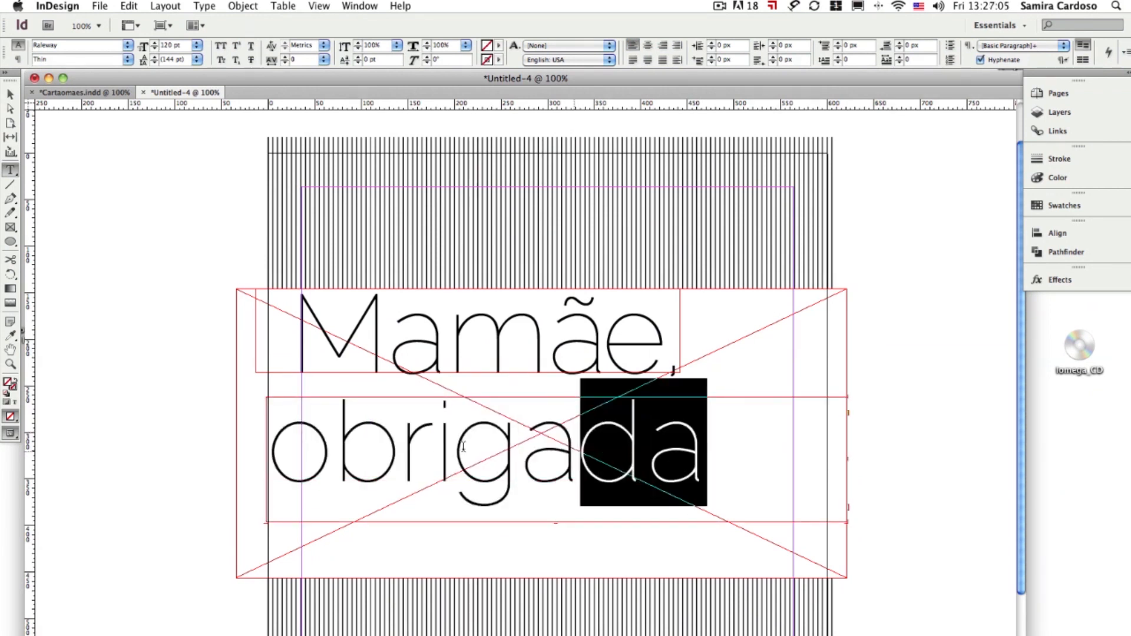
pyautogui.click(88, 44)
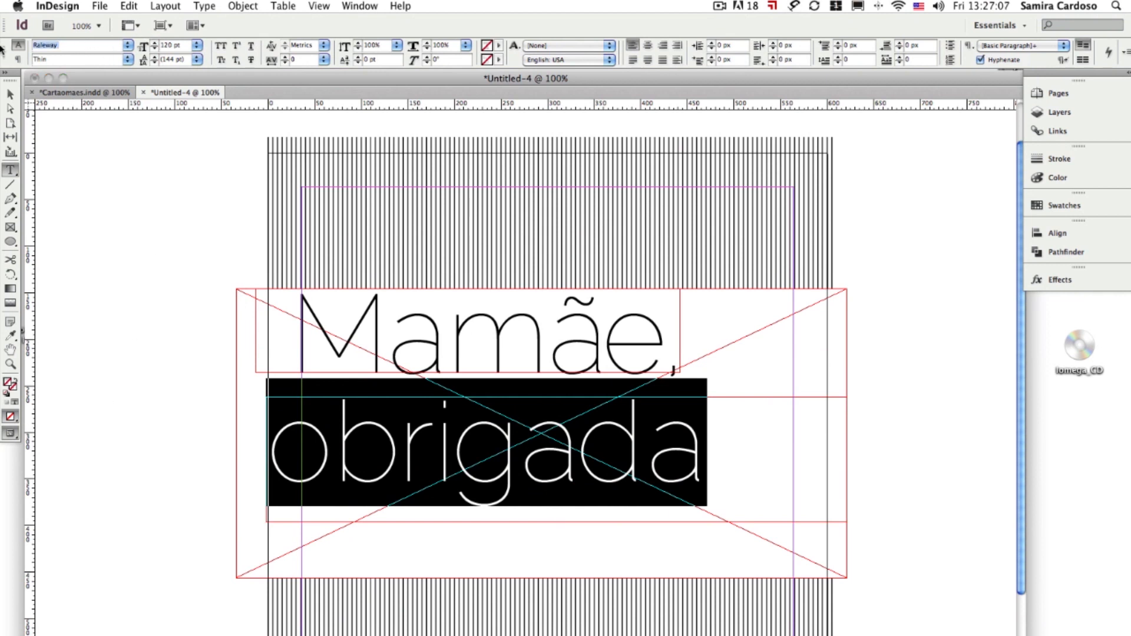
pyautogui.press('Return')
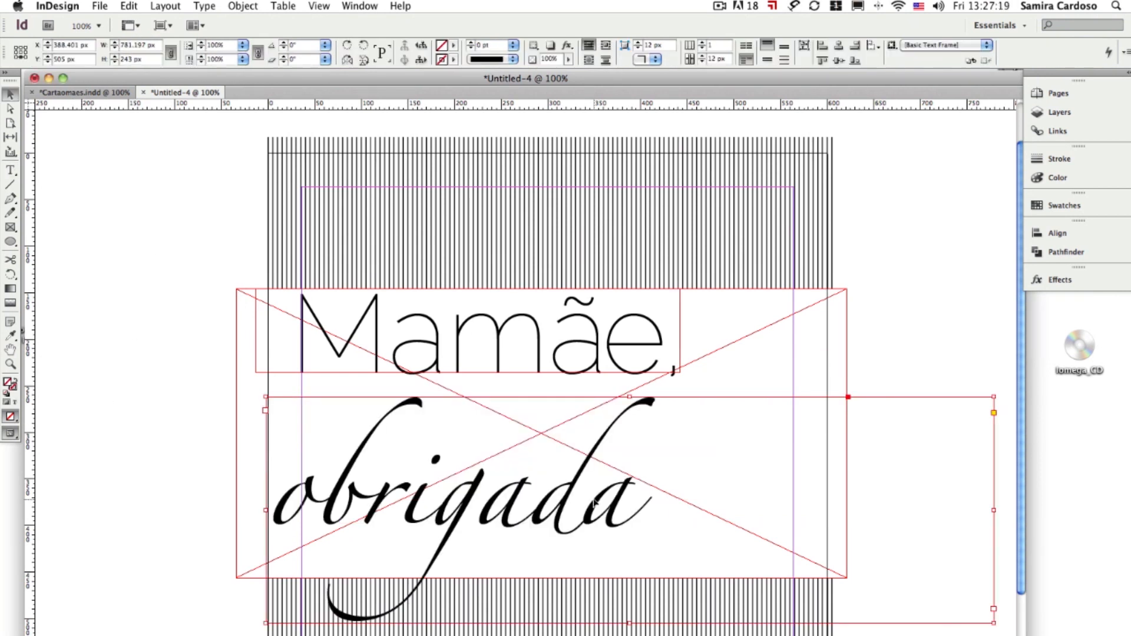
pyautogui.moveTo(596, 502); pyautogui.dragTo(722, 432)
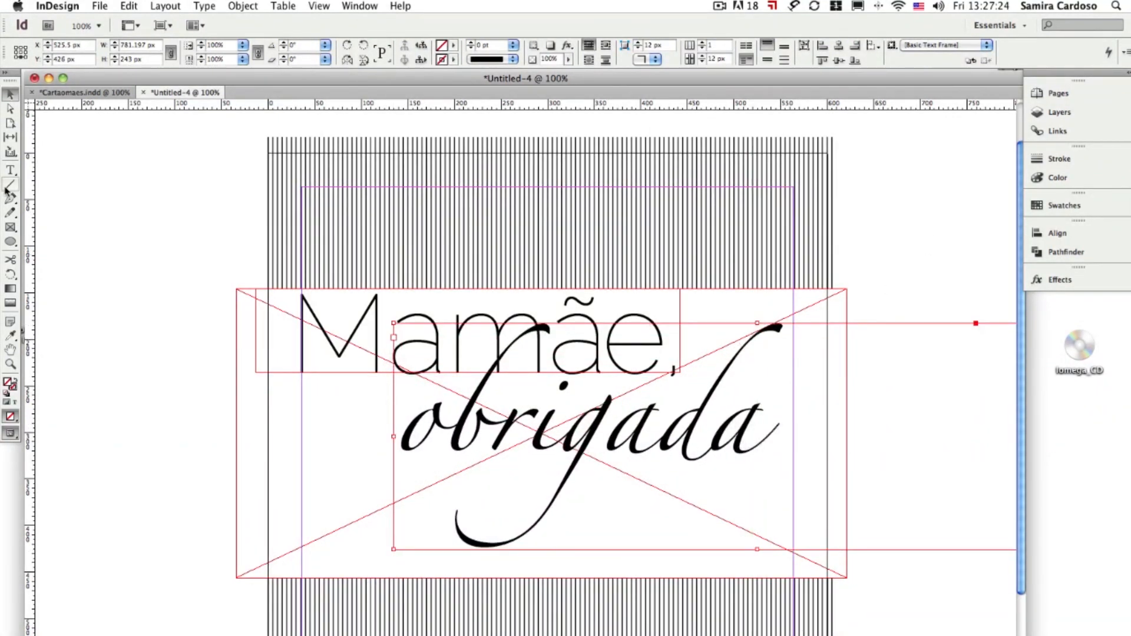
# Select the "obrigada" text and mix an orange CMYK color of 70% magenta and 100% yellow for a new swatch
pyautogui.click(10, 170)
pyautogui.doubleClick(596, 427)
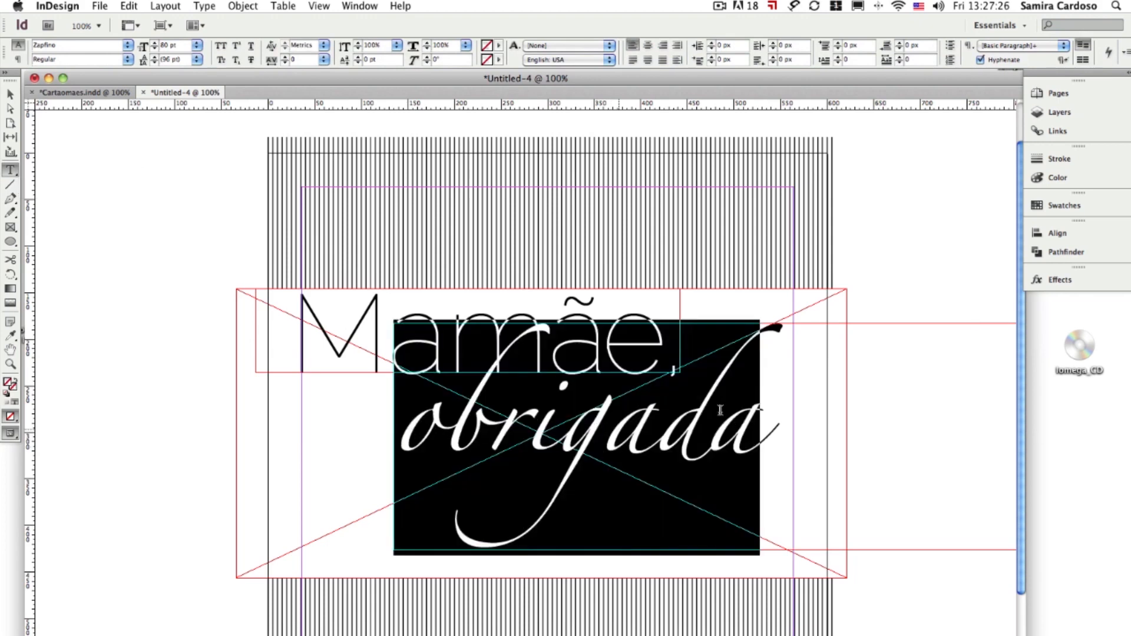
pyautogui.click(1061, 204)
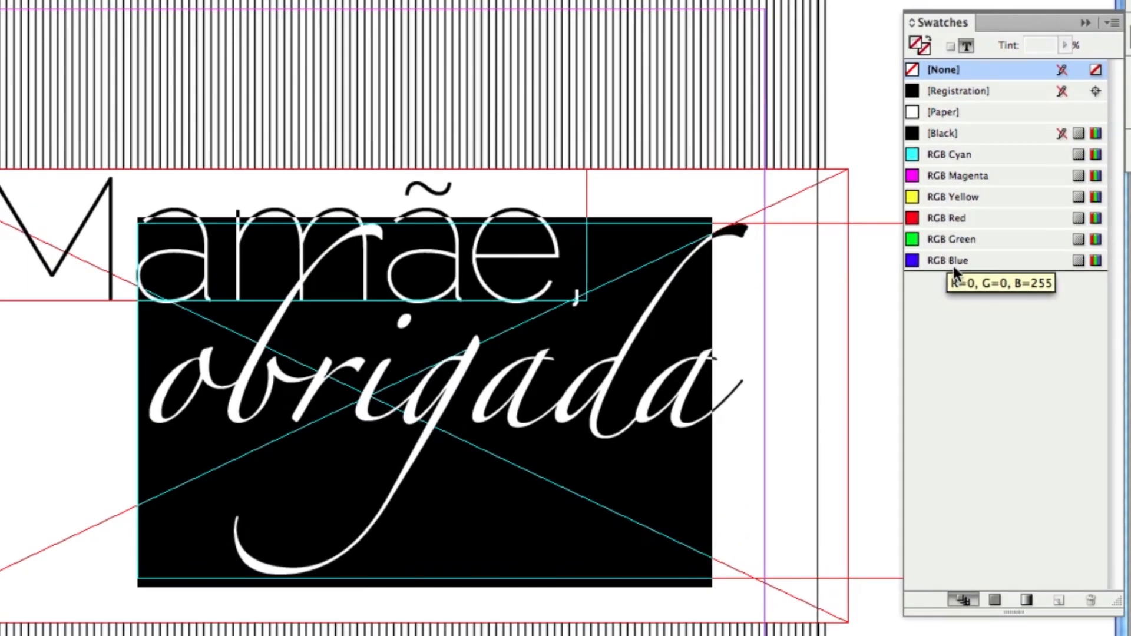
pyautogui.click(1112, 24)
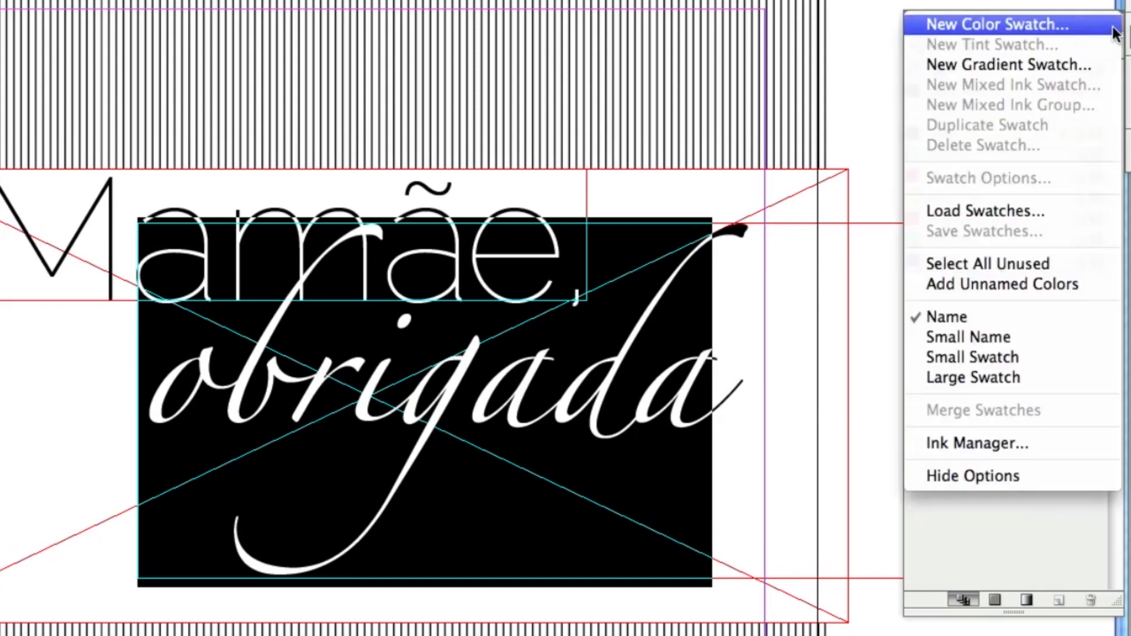
pyautogui.click(1038, 30)
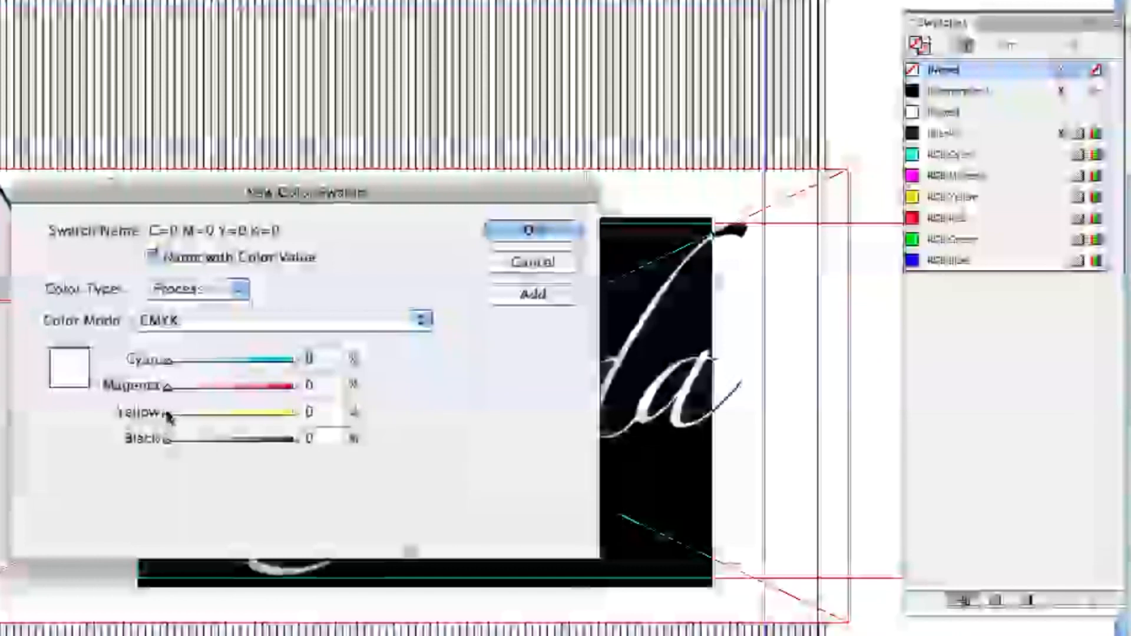
pyautogui.moveTo(169, 416); pyautogui.dragTo(293, 413)
pyautogui.moveTo(168, 387); pyautogui.dragTo(242, 386)
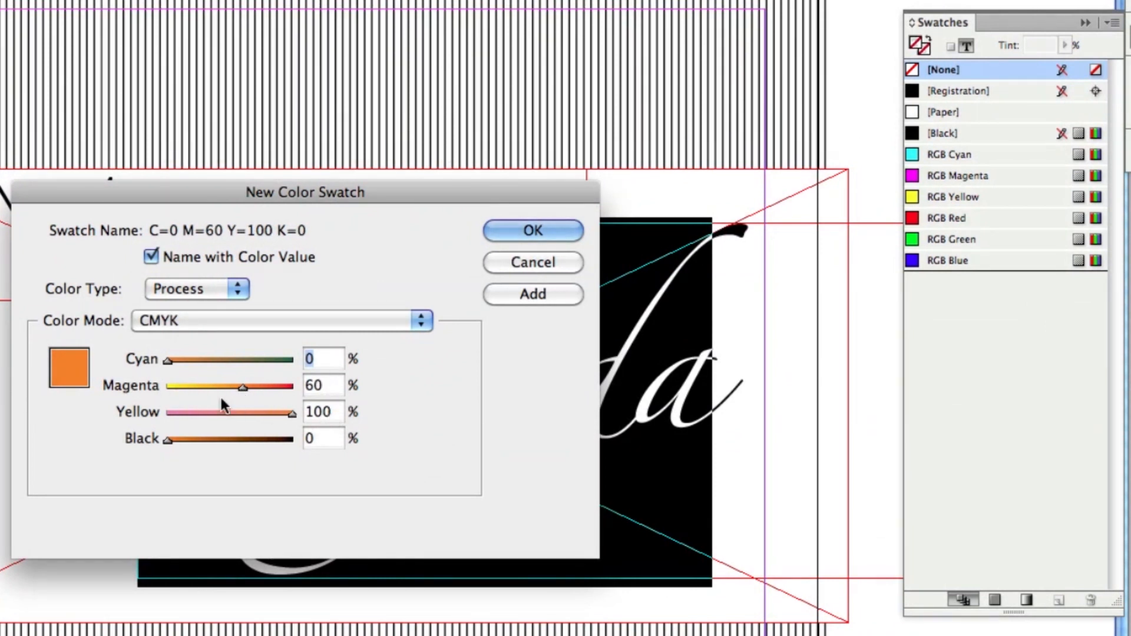
pyautogui.moveTo(242, 389); pyautogui.dragTo(254, 387)
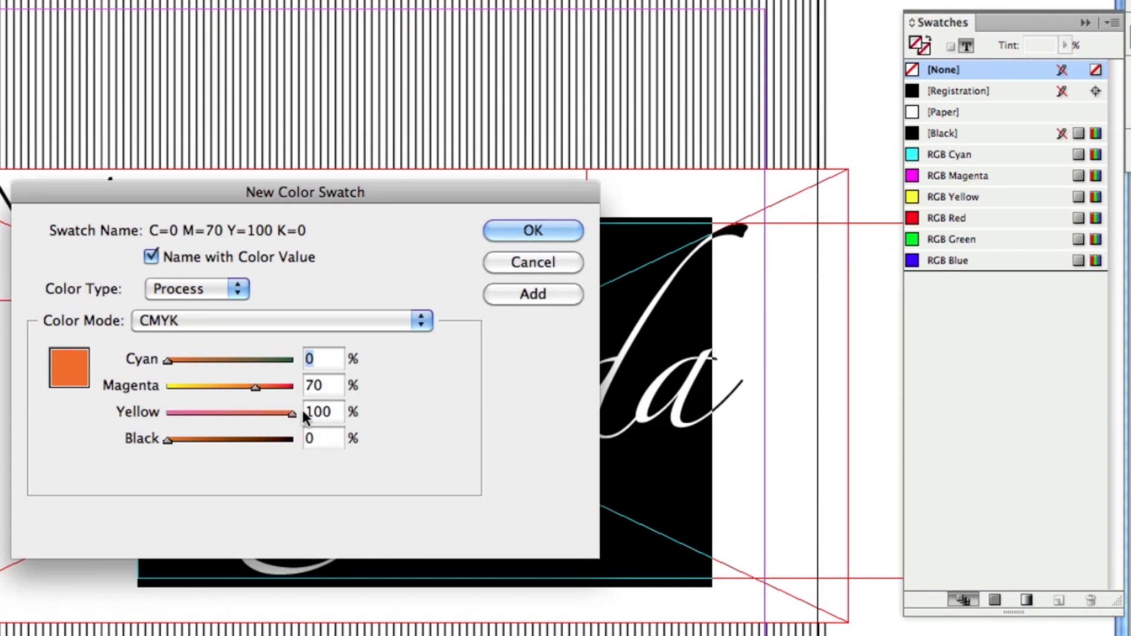
# Convert the new swatch to RGB mode (R=243 G=112 B=33) and save it as the color of "obrigada"
pyautogui.click(263, 313)
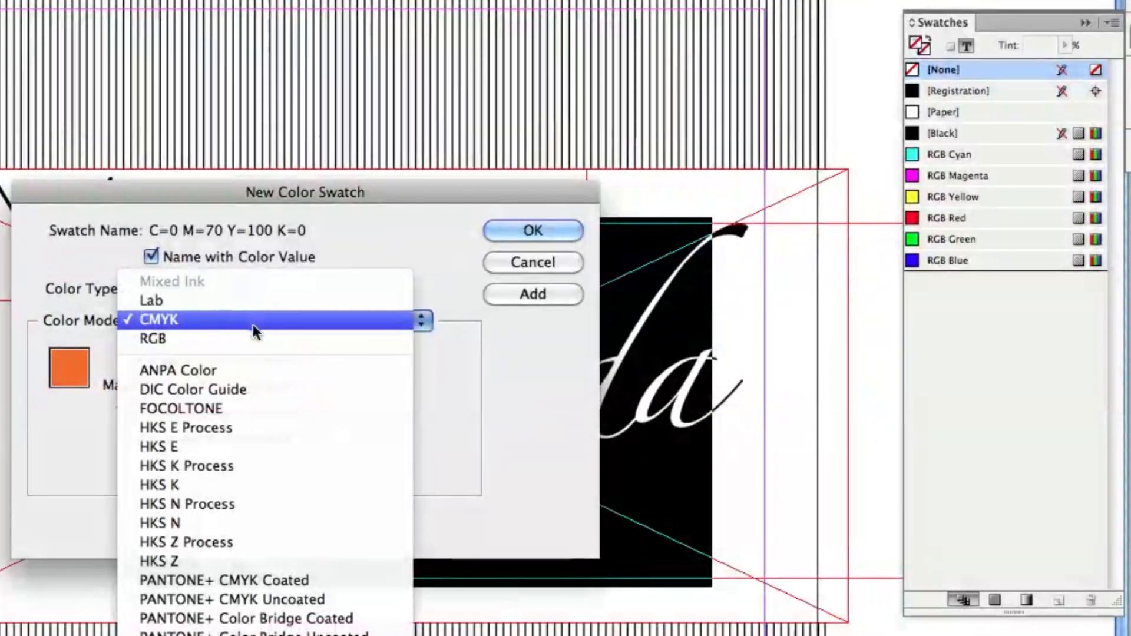
pyautogui.click(144, 340)
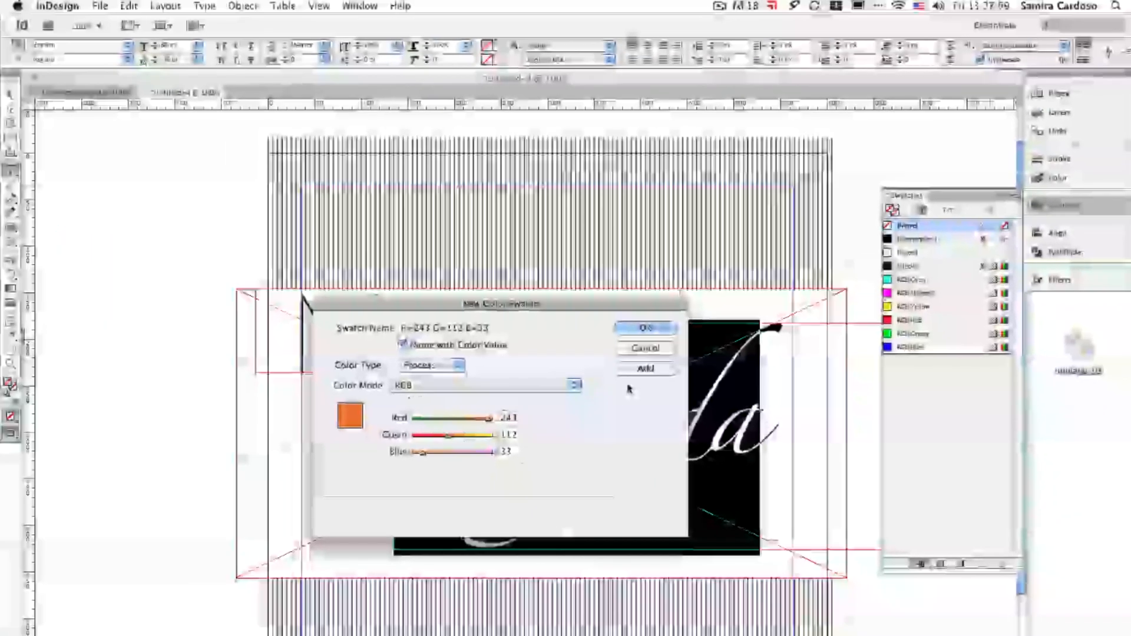
pyautogui.click(646, 328)
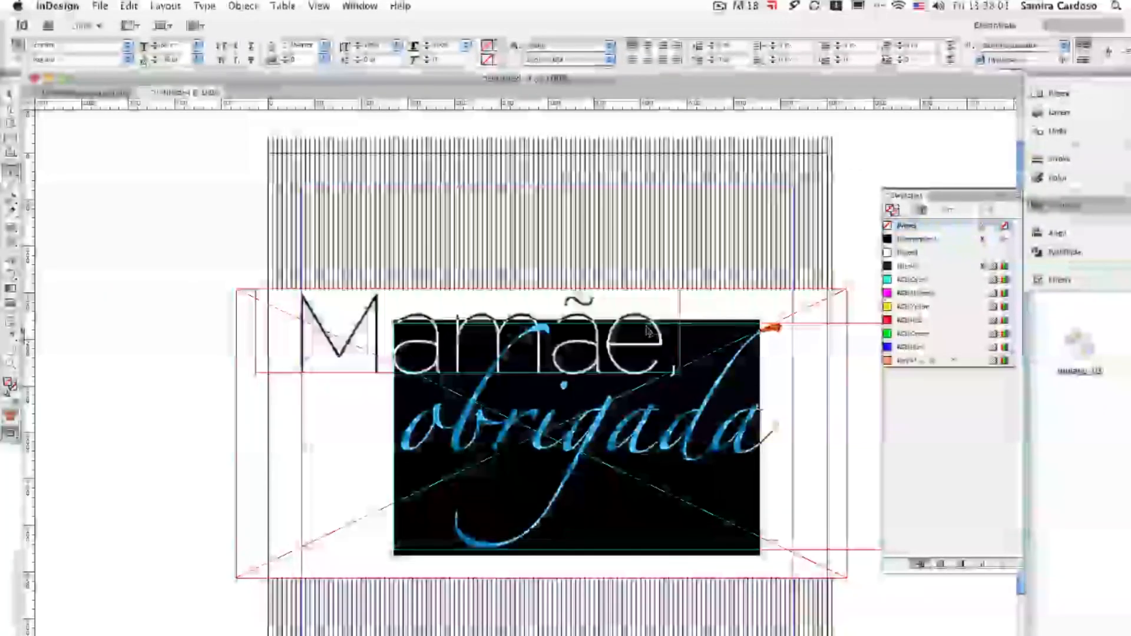
# Move the orange "obrigada" frame up about 31 px, closer to "Mamãe,"
pyautogui.press('Escape')
pyautogui.moveTo(666, 406)
pyautogui.mouseDown()
pyautogui.moveTo(712, 400)
pyautogui.moveTo(679, 403)
pyautogui.mouseUp()
pyautogui.press('space')
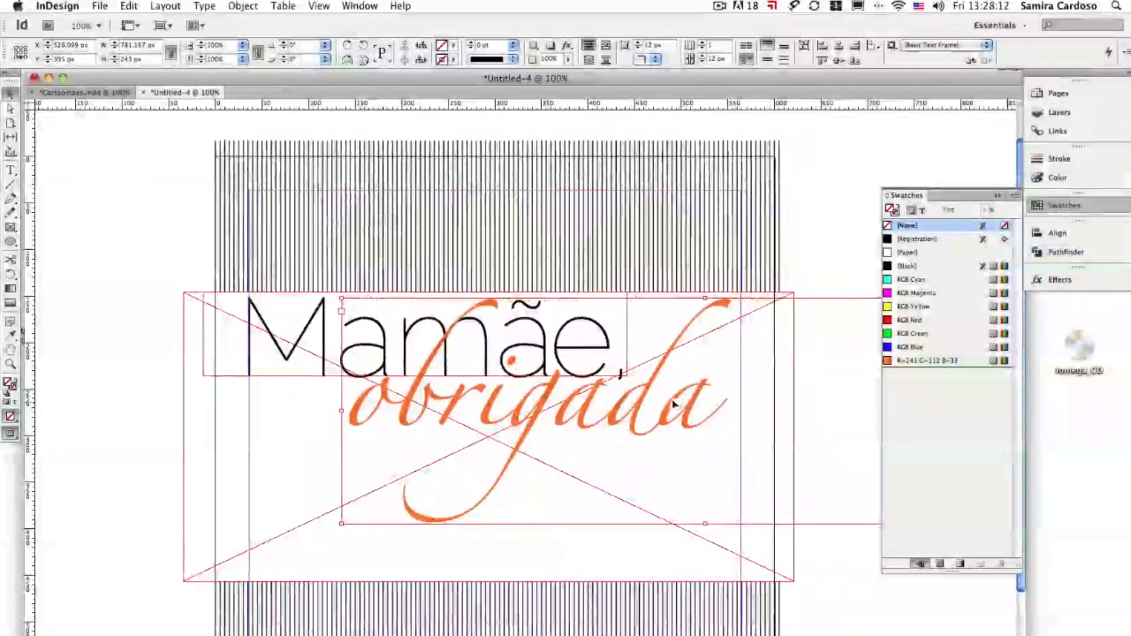
# Scale the "Mamãe," frame with its text down to about 239 px by 47 px, between the tall strokes of "obrigada"
pyautogui.click(303, 364)
pyautogui.moveTo(201, 291); pyautogui.dragTo(202, 292)
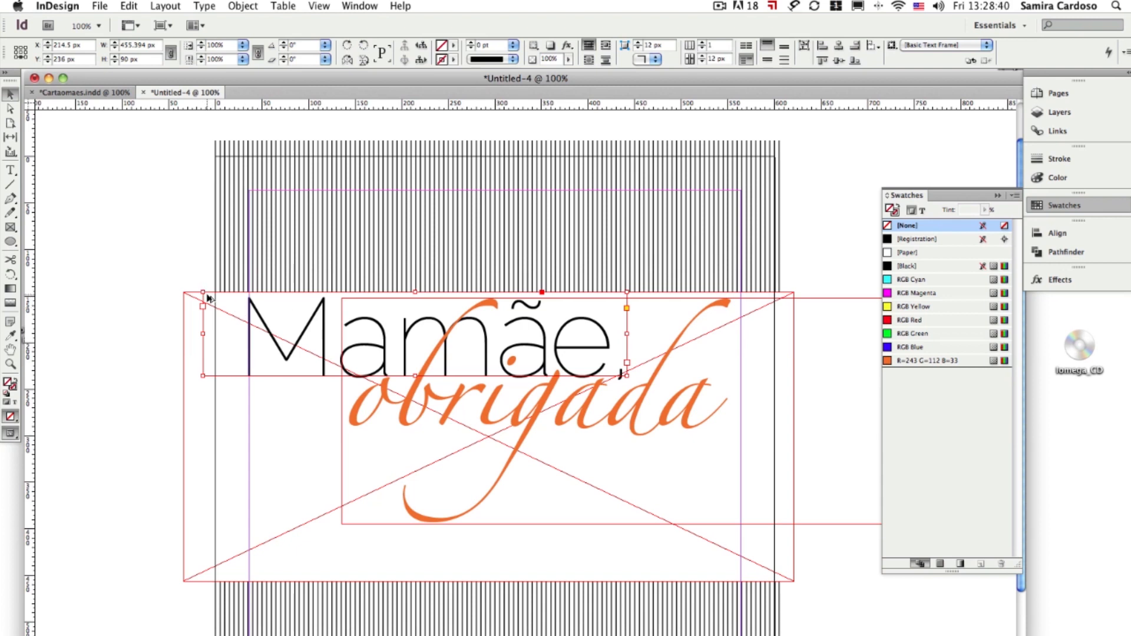
pyautogui.moveTo(201, 291); pyautogui.dragTo(470, 349)
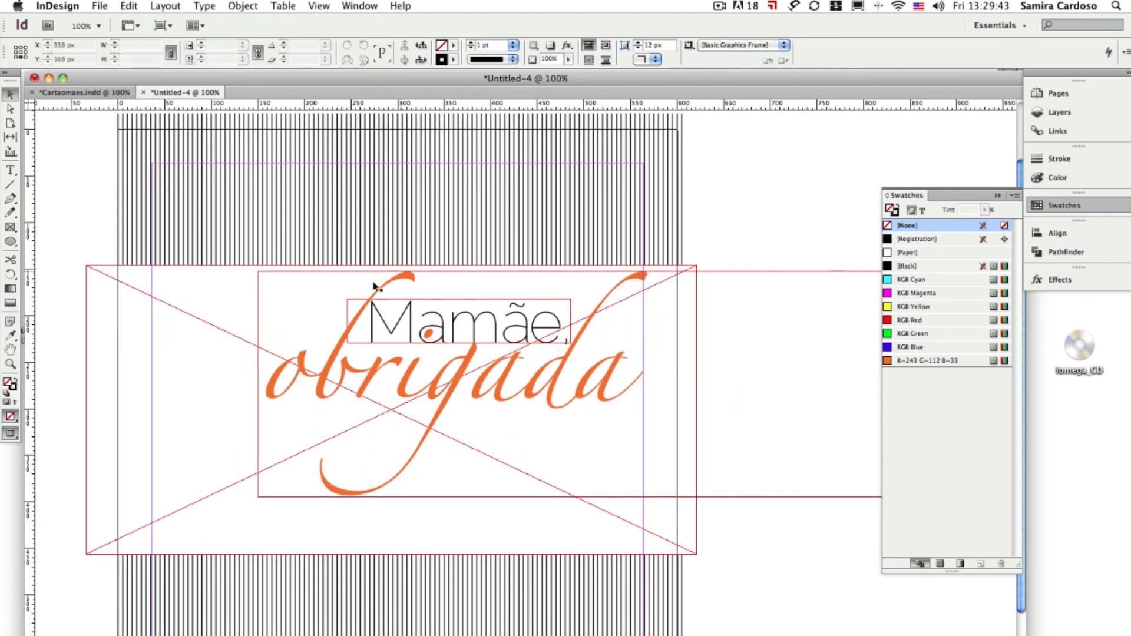
# Select the "obrigada" frame together with the white band and send both to the back
pyautogui.click(478, 335)
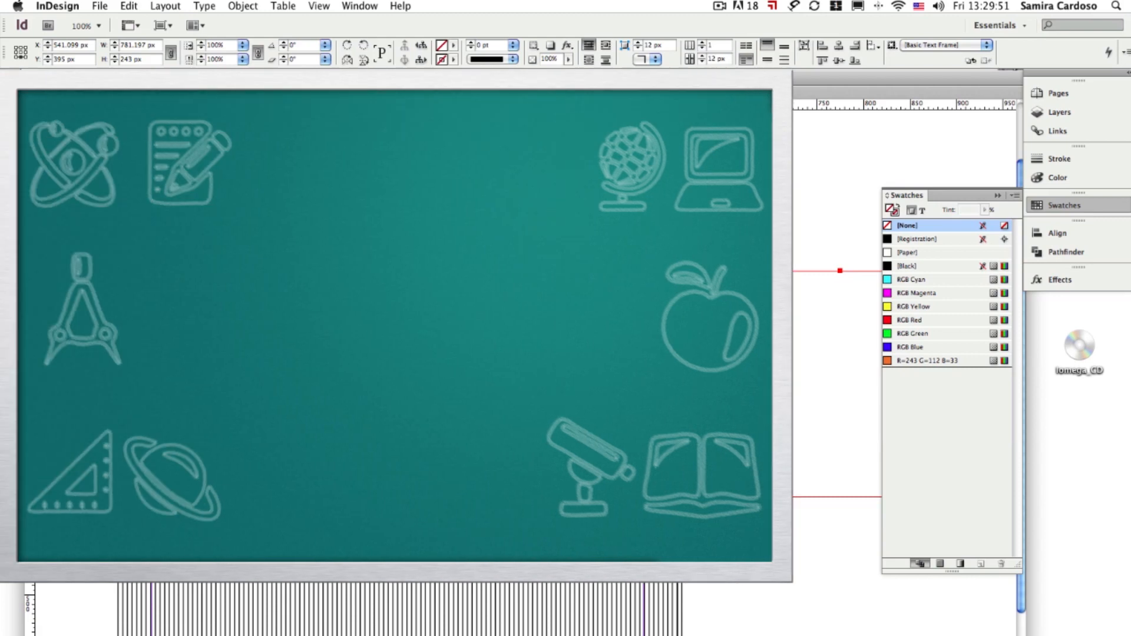
pyautogui.keyDown('shift'); pyautogui.click(247, 365); pyautogui.keyUp('shift')
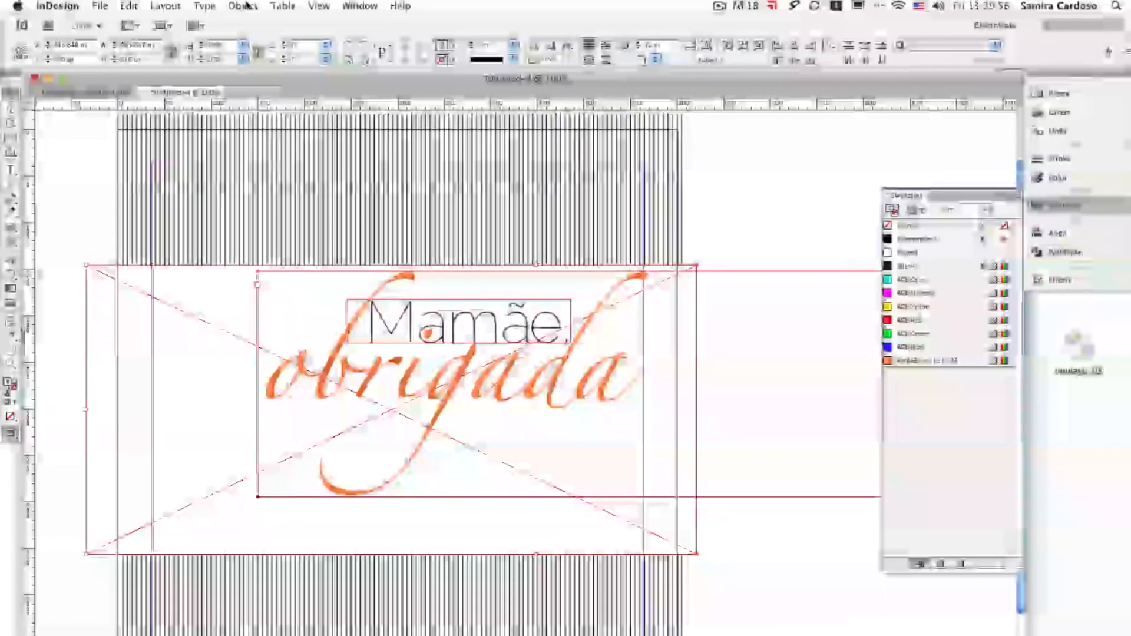
pyautogui.click(246, 5)
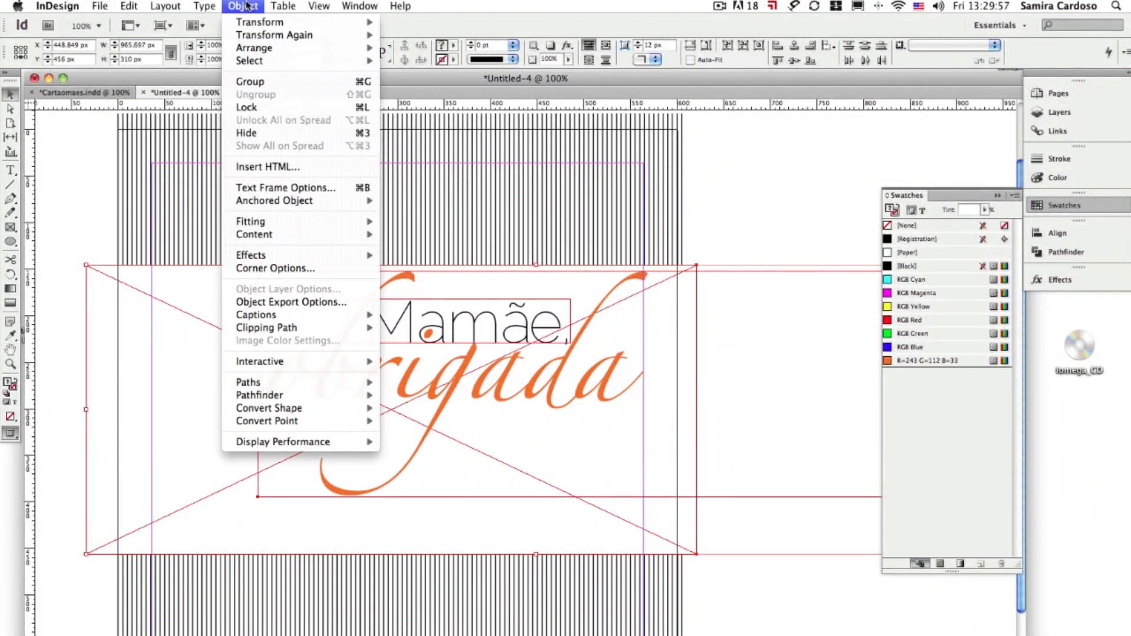
pyautogui.moveTo(291, 50)
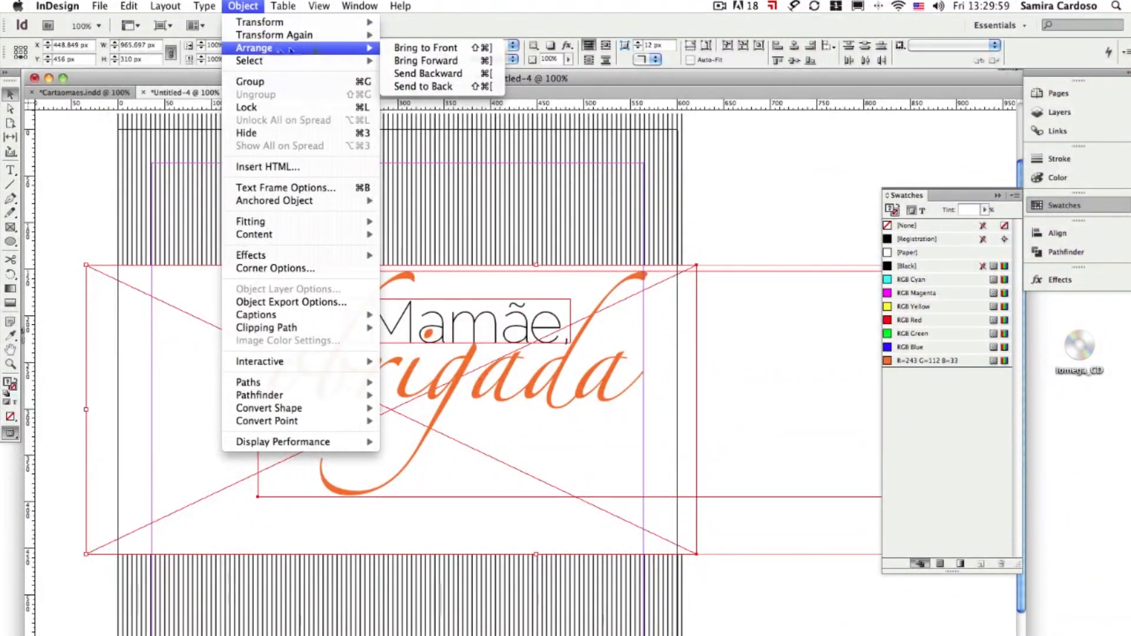
pyautogui.click(434, 86)
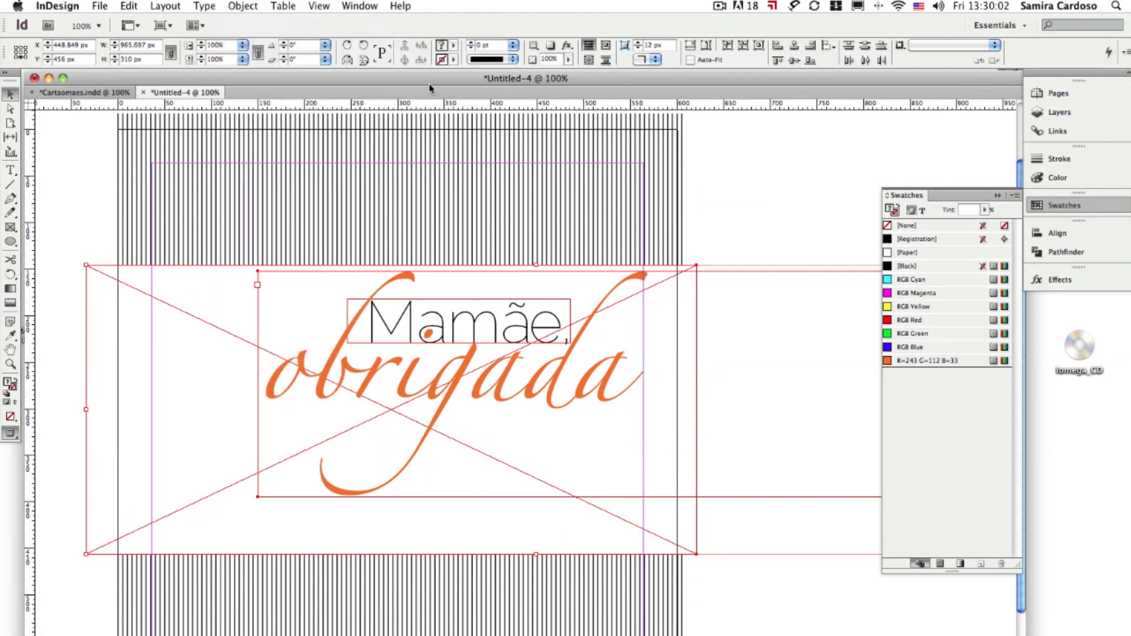
# Duplicate the "Mamãe," text frame below "obrigada", about 115 px to the right and 117 px down from the original
pyautogui.click(495, 332)
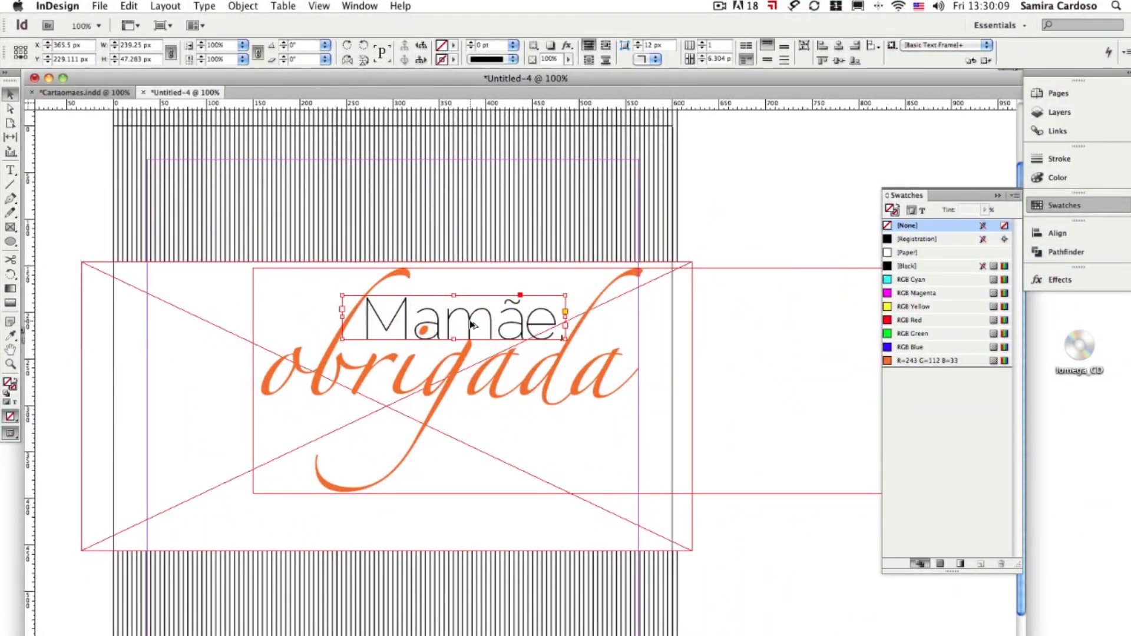
pyautogui.moveTo(472, 324); pyautogui.dragTo(577, 430)
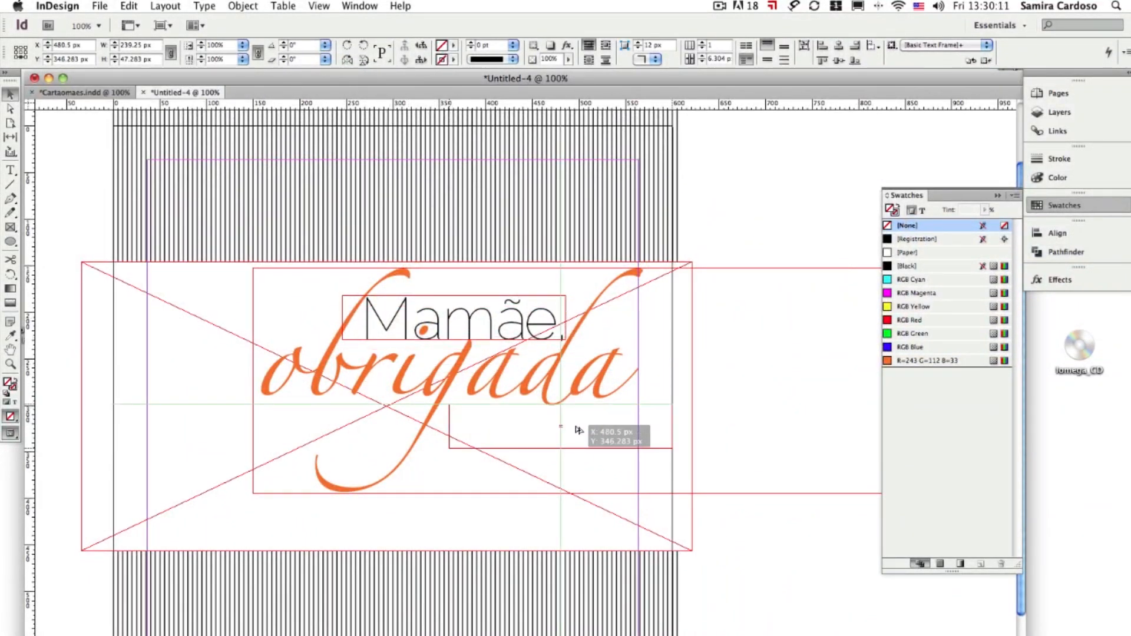
pyautogui.moveTo(577, 430); pyautogui.dragTo(575, 431)
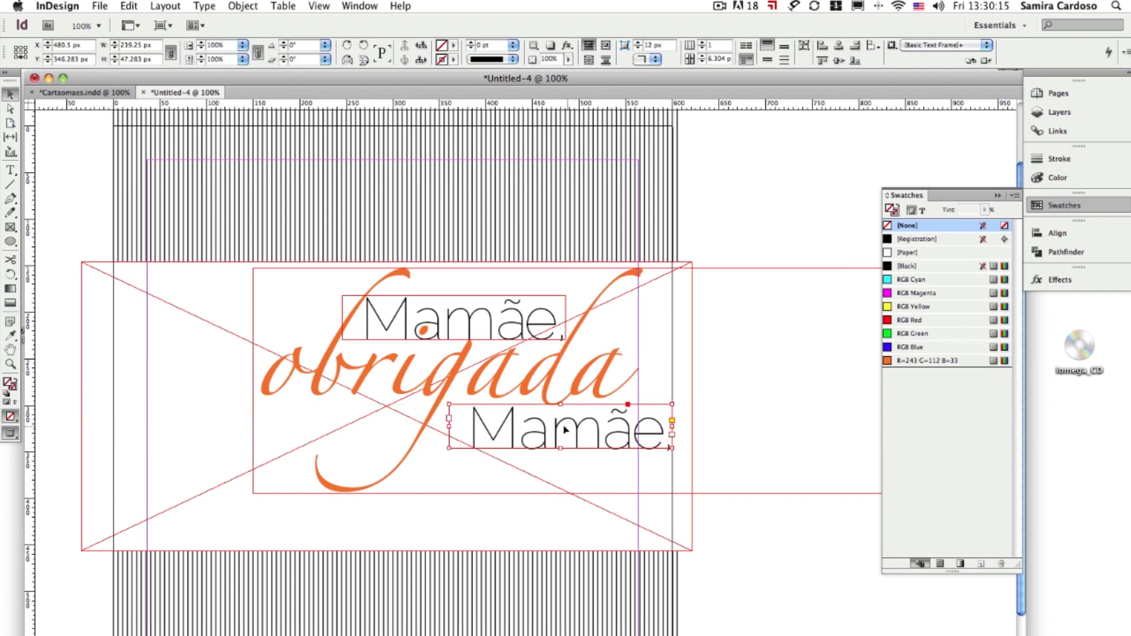
# Replace the text in the duplicated "Mamãe," frame with "pelo seu eterno amor"
pyautogui.click(10, 170)
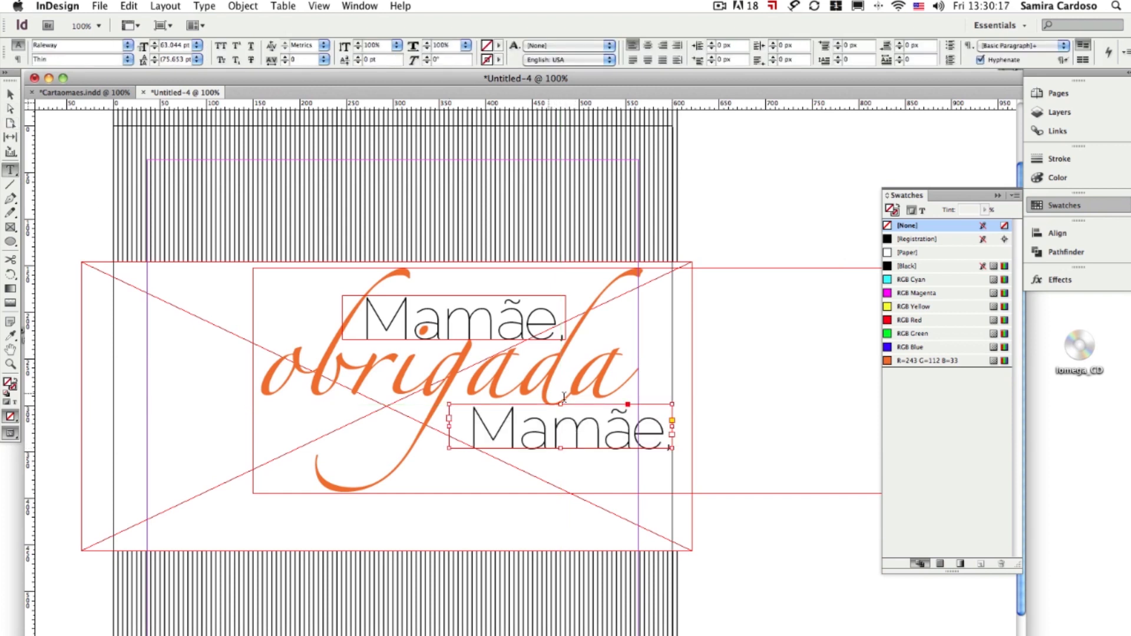
pyautogui.doubleClick(557, 422)
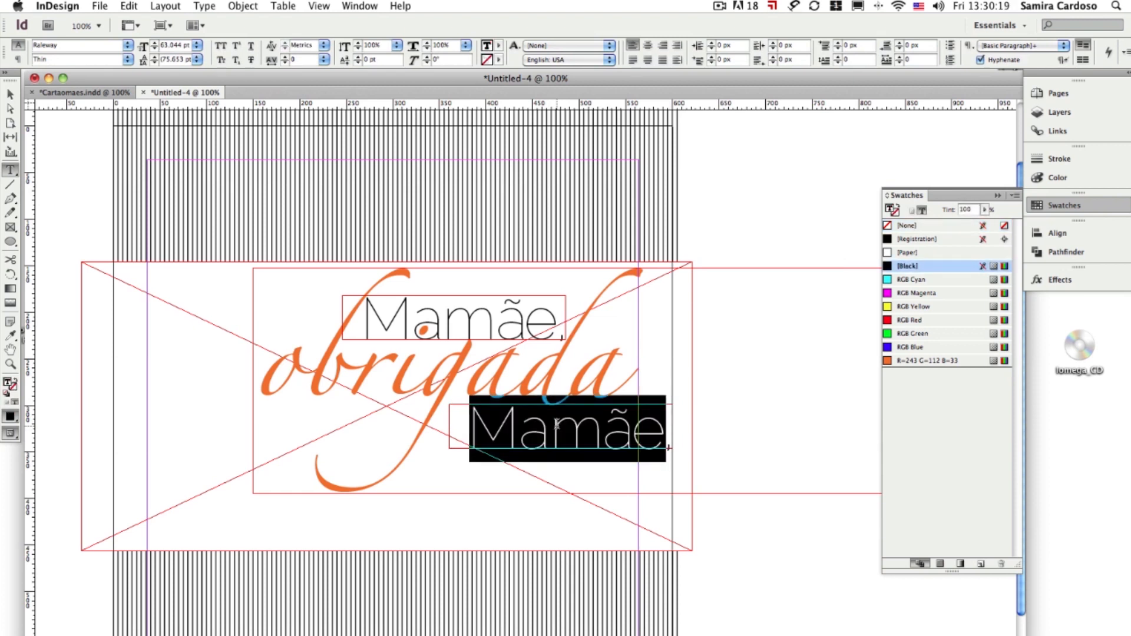
pyautogui.write('po,')
pyautogui.press('super+a')
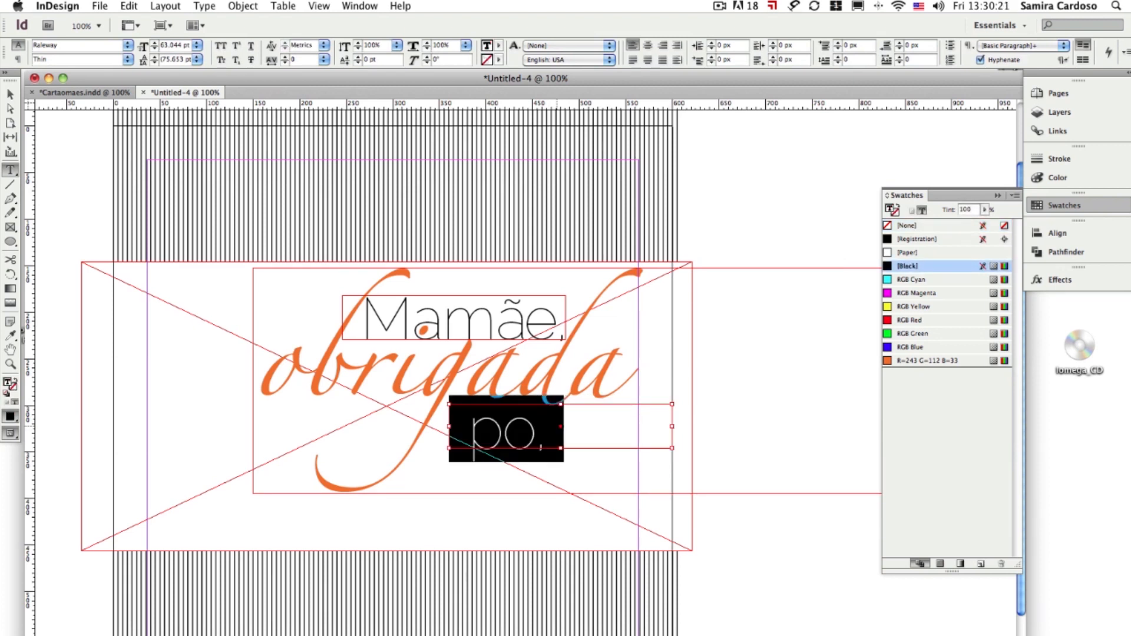
pyautogui.write('pelo')
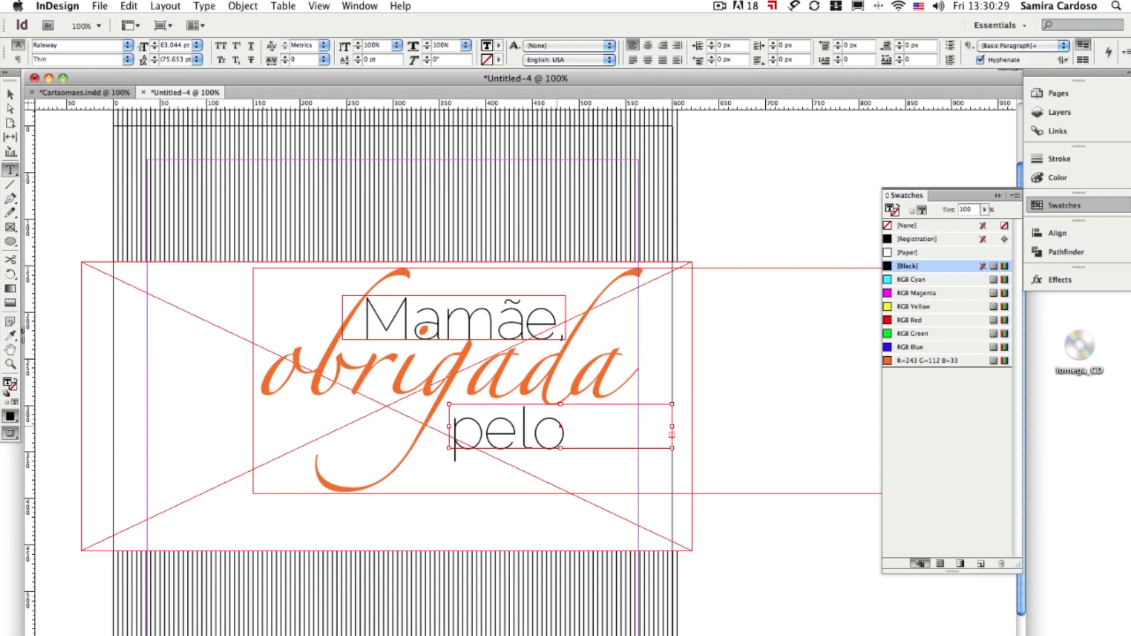
# Set the font size of all the text in the "pelo seu eterno amor" frame to 20
pyautogui.press('super+a')
pyautogui.doubleClick(173, 45)
pyautogui.write('20')
pyautogui.press('Return')
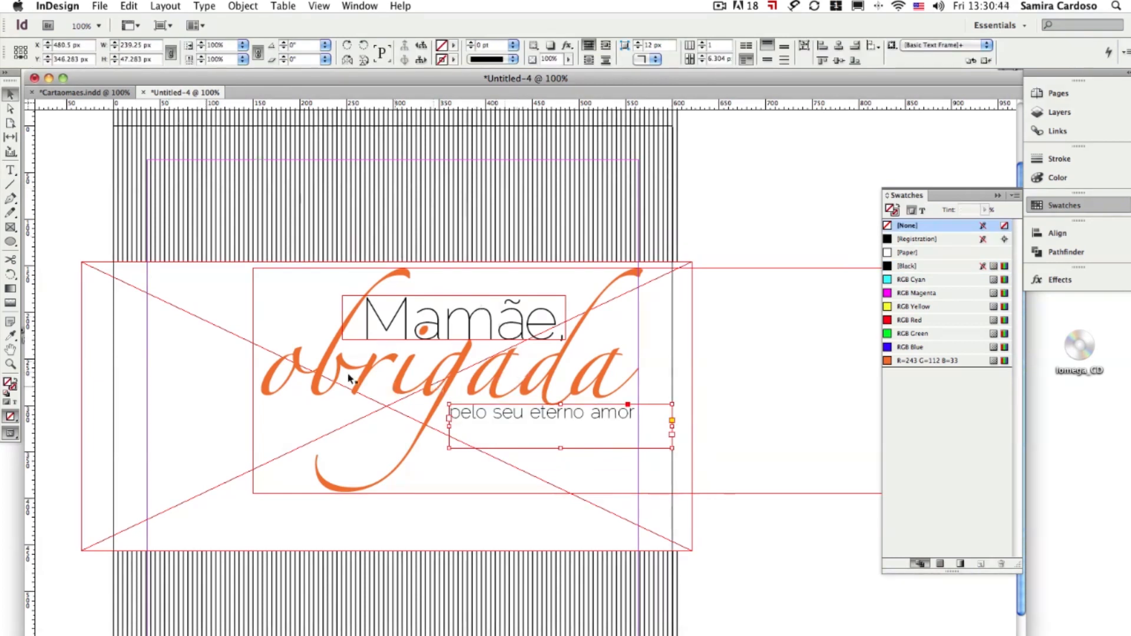
# Select the "obrigada" and "Mamãe," frames together and move them about 125 px to the left
pyautogui.click(316, 376)
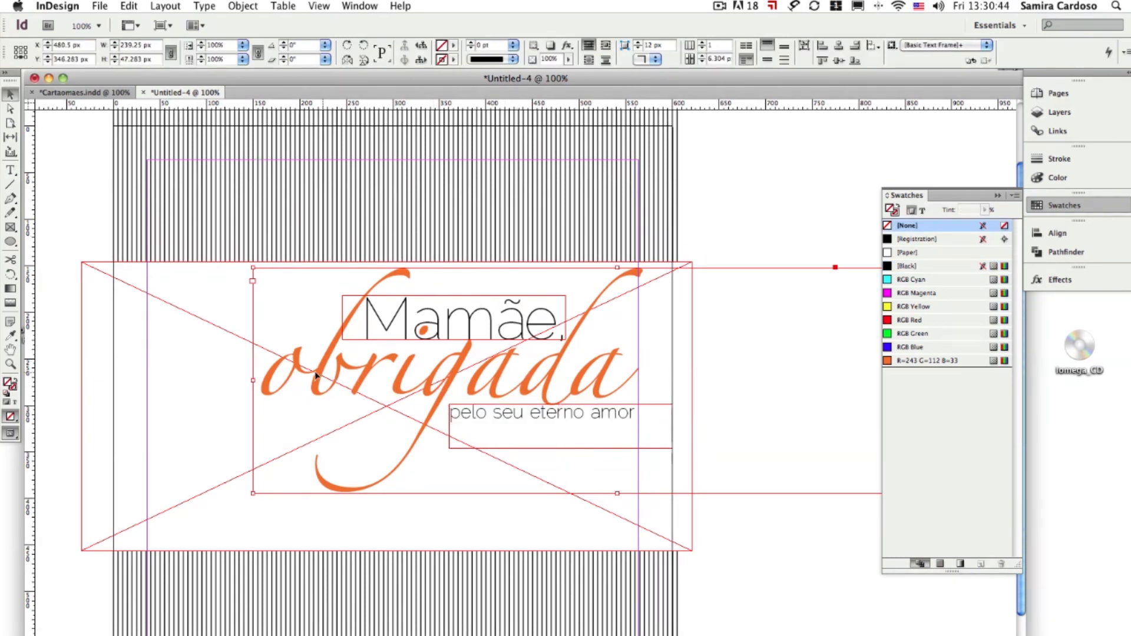
pyautogui.keyDown('shift'); pyautogui.click(523, 328); pyautogui.keyUp('shift')
pyautogui.moveTo(523, 327); pyautogui.dragTo(414, 329)
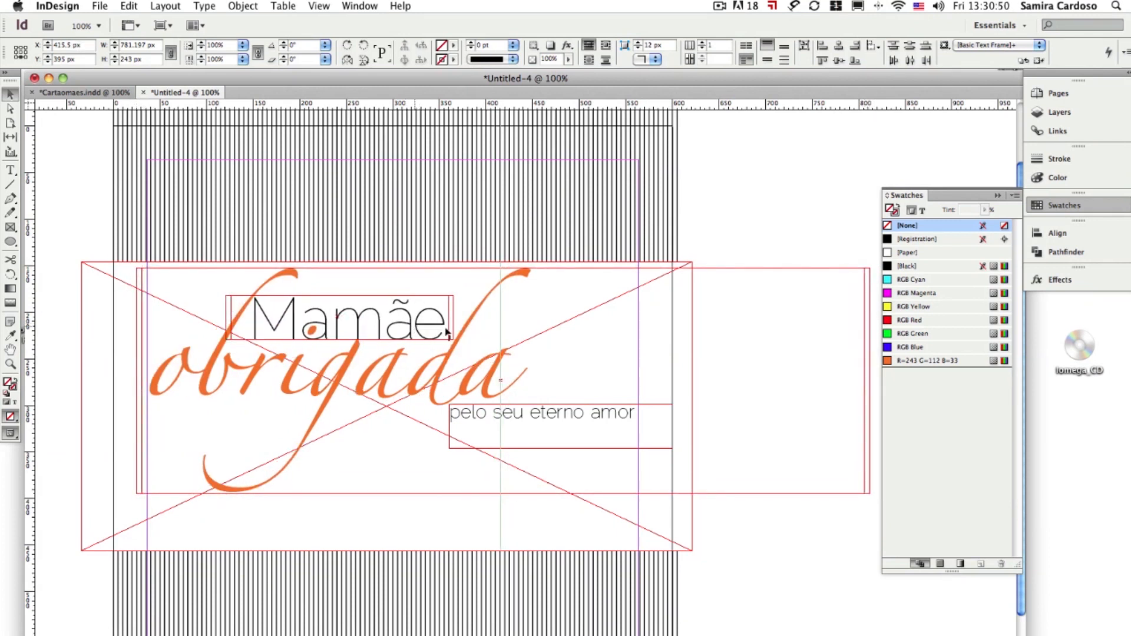
# Move the "pelo seu eterno amor" frame about 105 px left under "obrigada" and fit the frame to its text
pyautogui.click(589, 423)
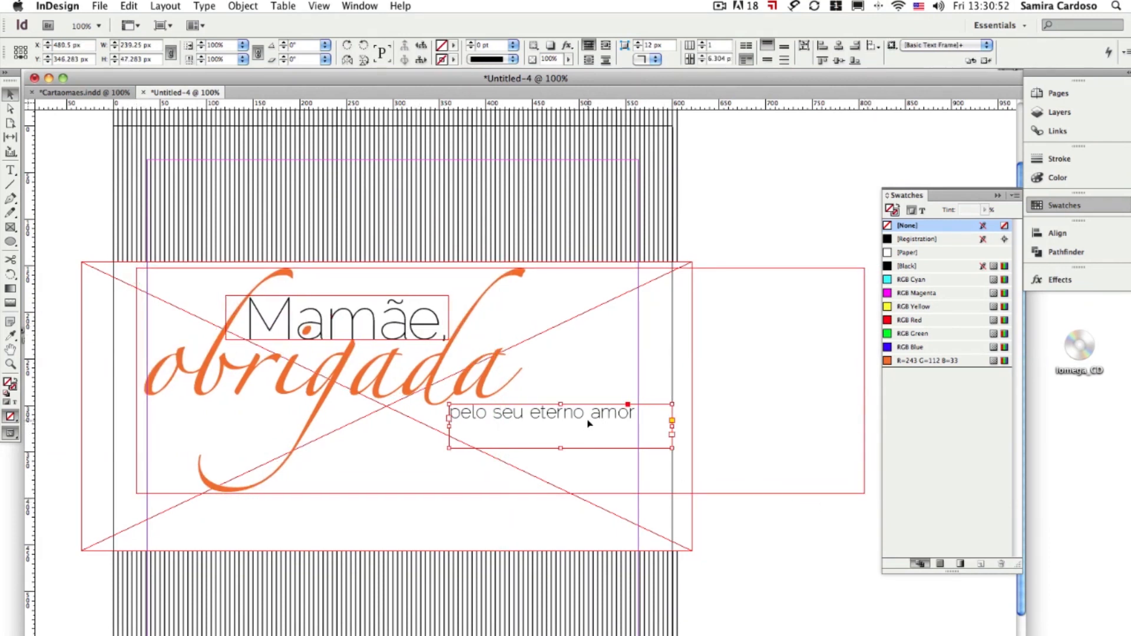
pyautogui.moveTo(590, 418); pyautogui.dragTo(492, 416)
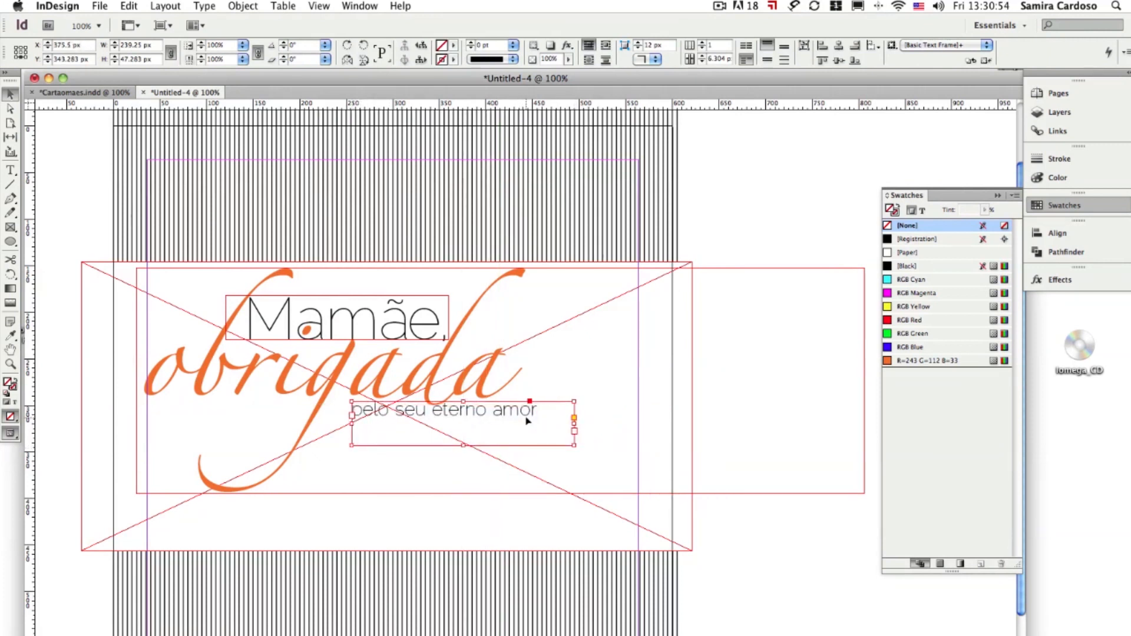
pyautogui.scroll(3, 702, 167)
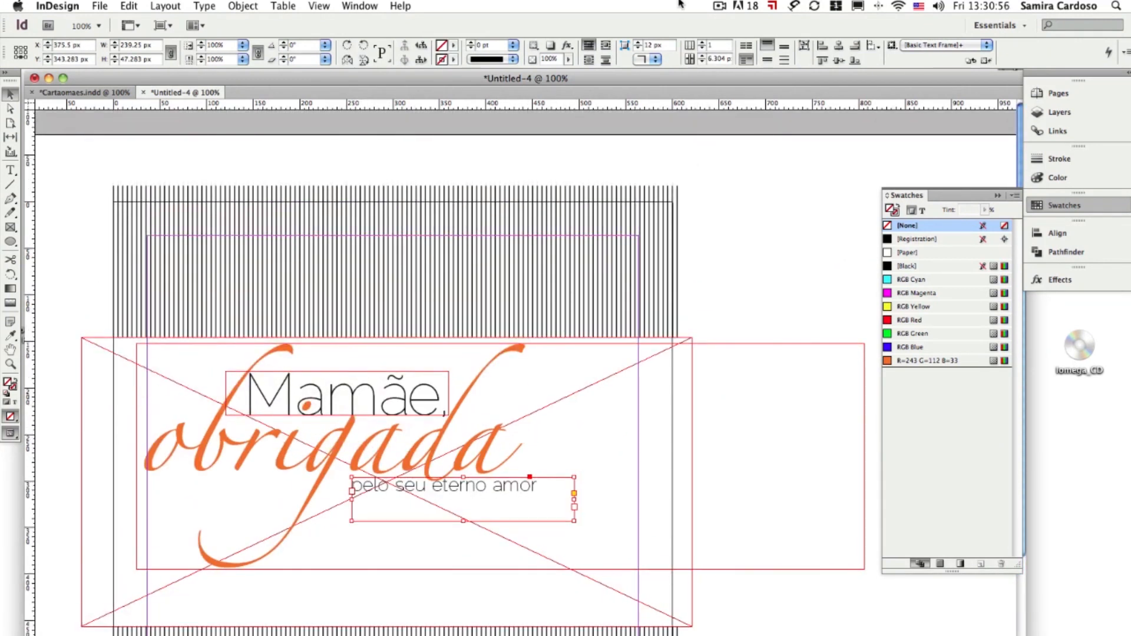
pyautogui.click(805, 50)
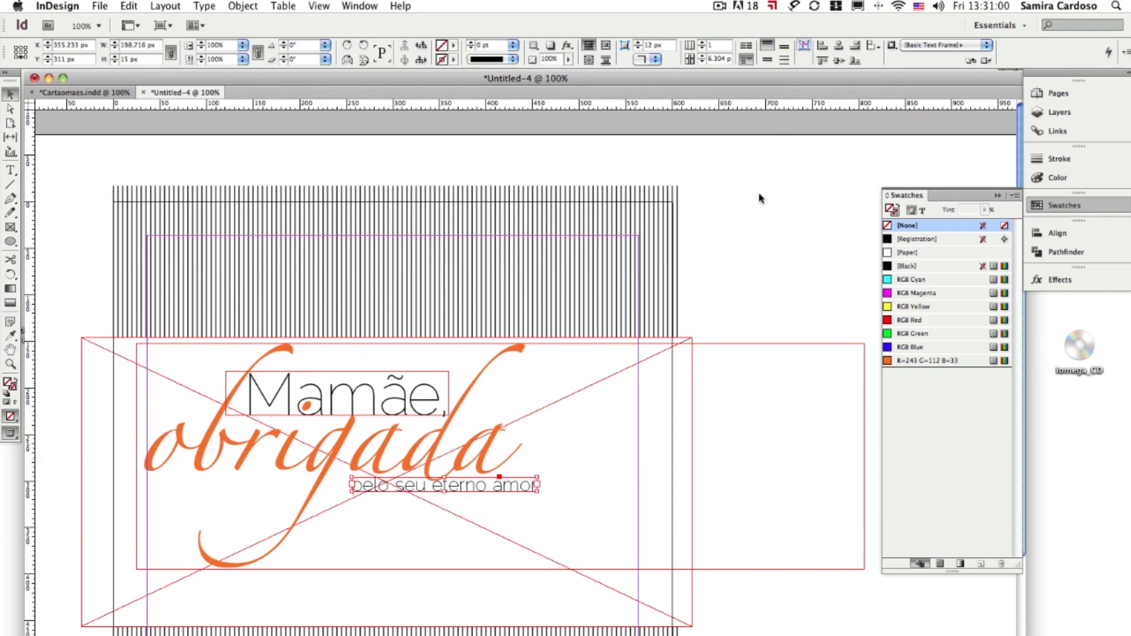
pyautogui.hscroll(-15, 732, 315)
pyautogui.scroll(-2, 733, 316)
pyautogui.hscroll(12, 771, 494)
pyautogui.scroll(-1, 770, 493)
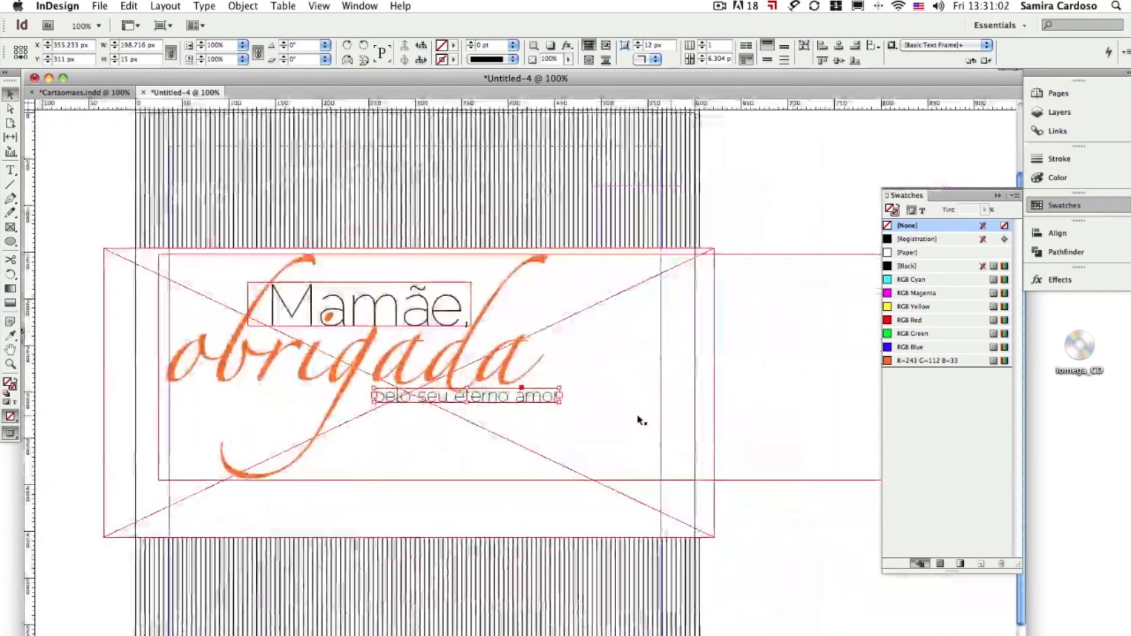
pyautogui.moveTo(560, 405); pyautogui.dragTo(561, 406)
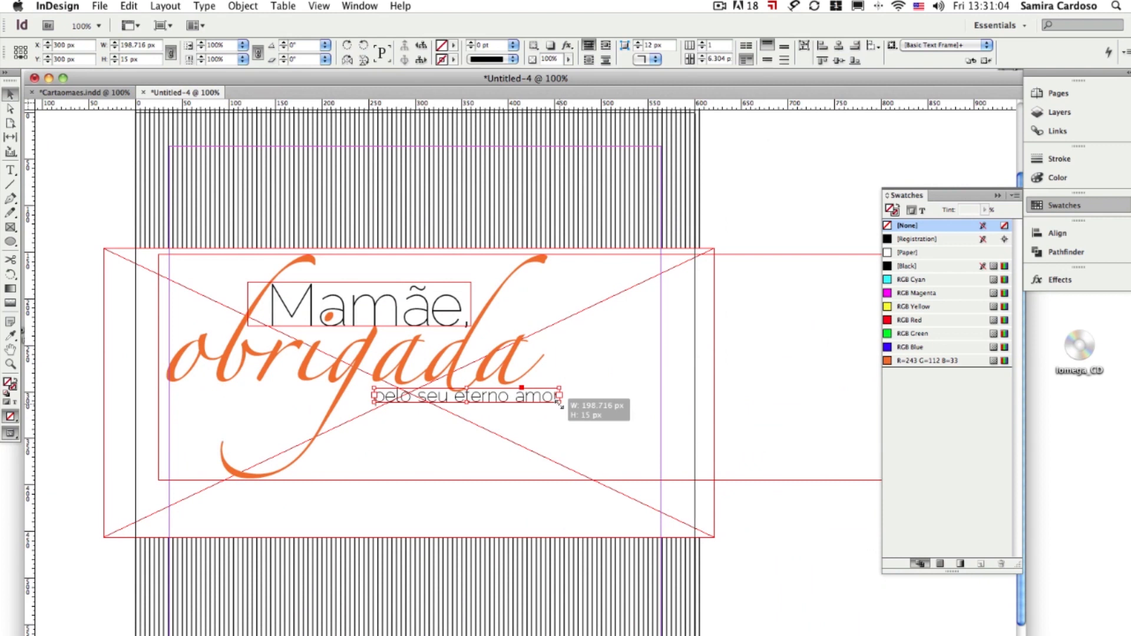
pyautogui.moveTo(560, 405); pyautogui.dragTo(624, 411)
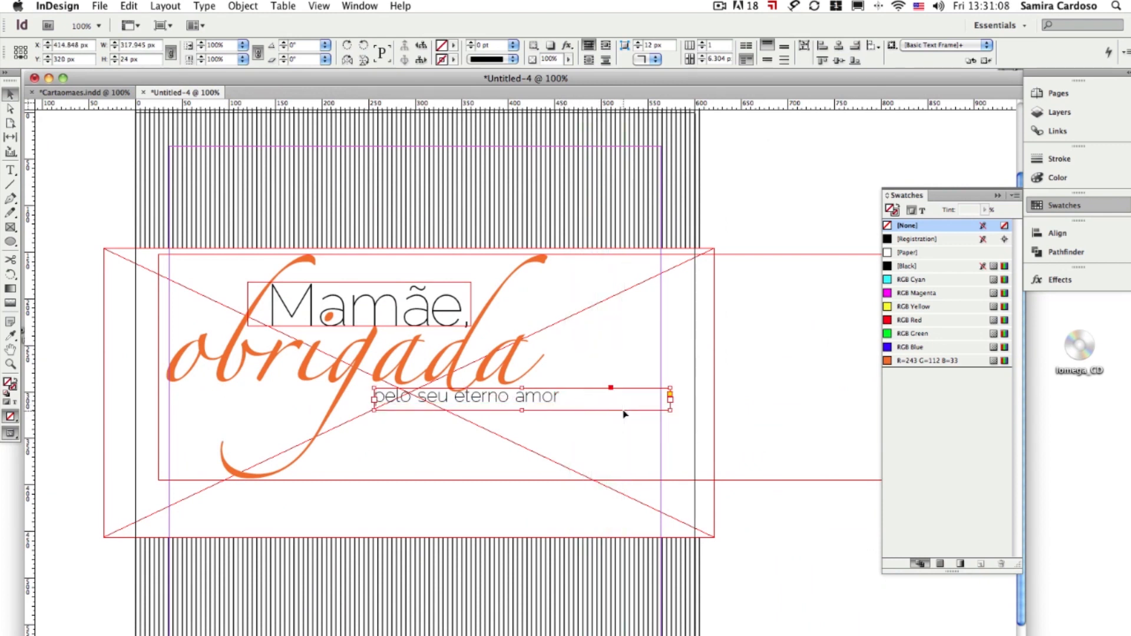
pyautogui.press('super+z')
# Scale the "pelo seu eterno amor" frame with its text up to about 300 px by 23 px
pyautogui.moveTo(565, 405); pyautogui.dragTo(610, 416)
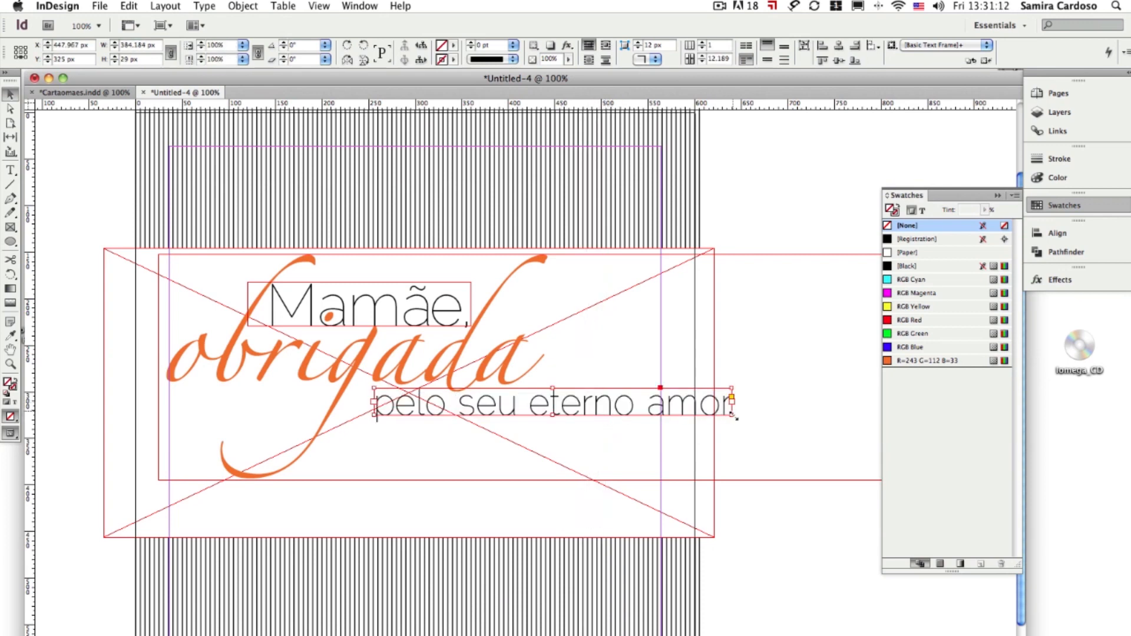
pyautogui.moveTo(732, 417); pyautogui.dragTo(734, 413)
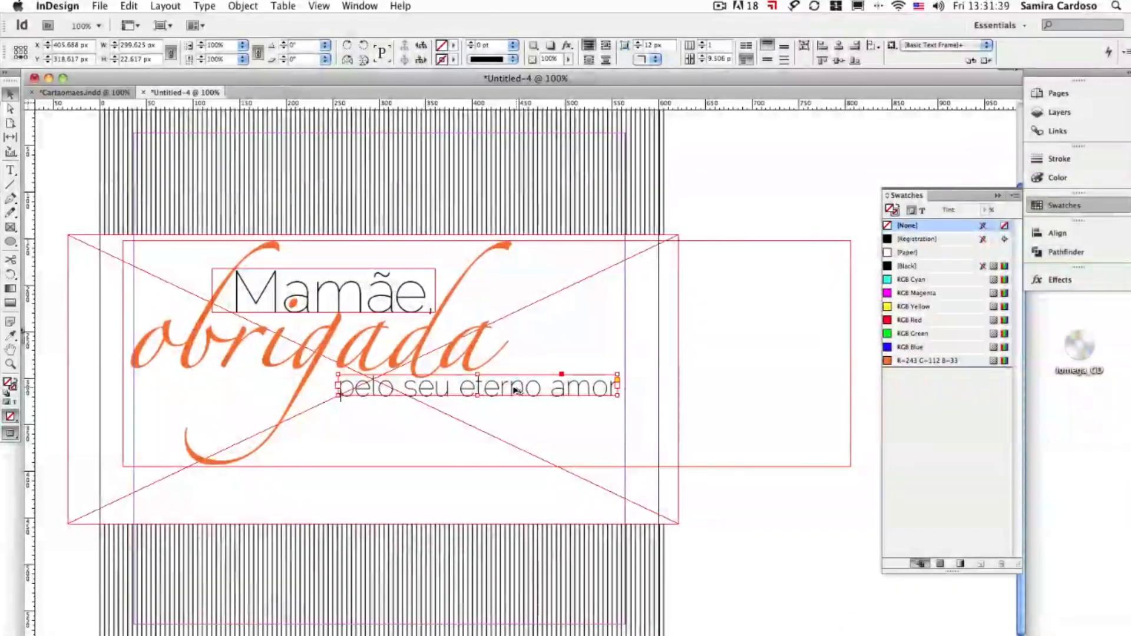
# Duplicate the "pelo seu eterno amor" frame about 69 px below it and replace the copy's text with "TE AMO"
pyautogui.moveTo(508, 387); pyautogui.dragTo(466, 452)
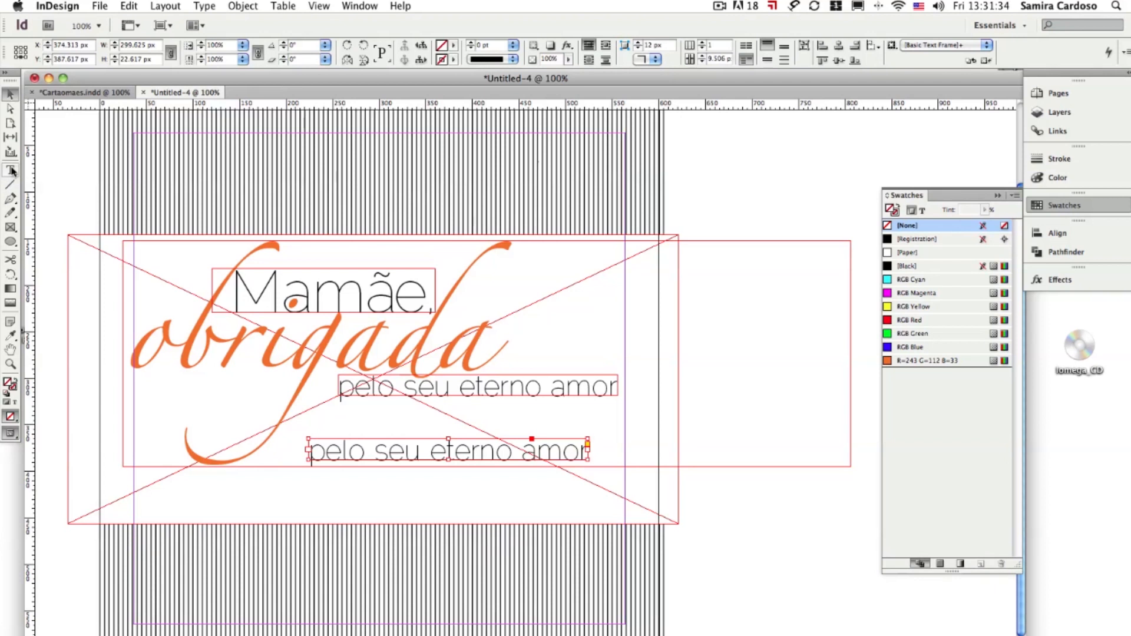
pyautogui.click(11, 171)
pyautogui.tripleClick(471, 451)
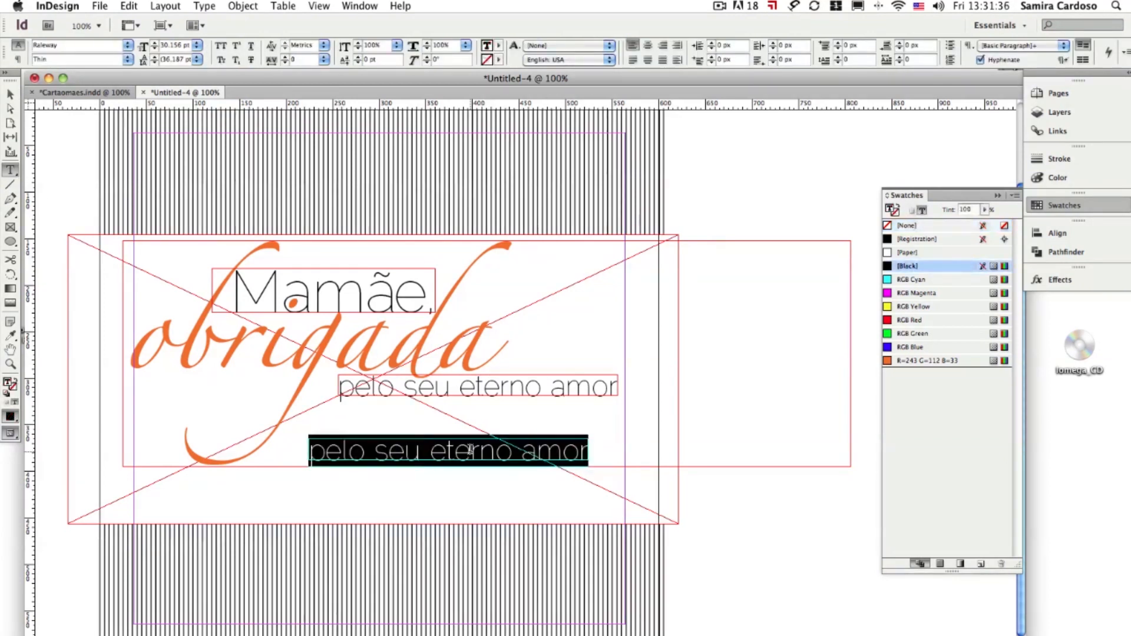
pyautogui.write('TE AMO')
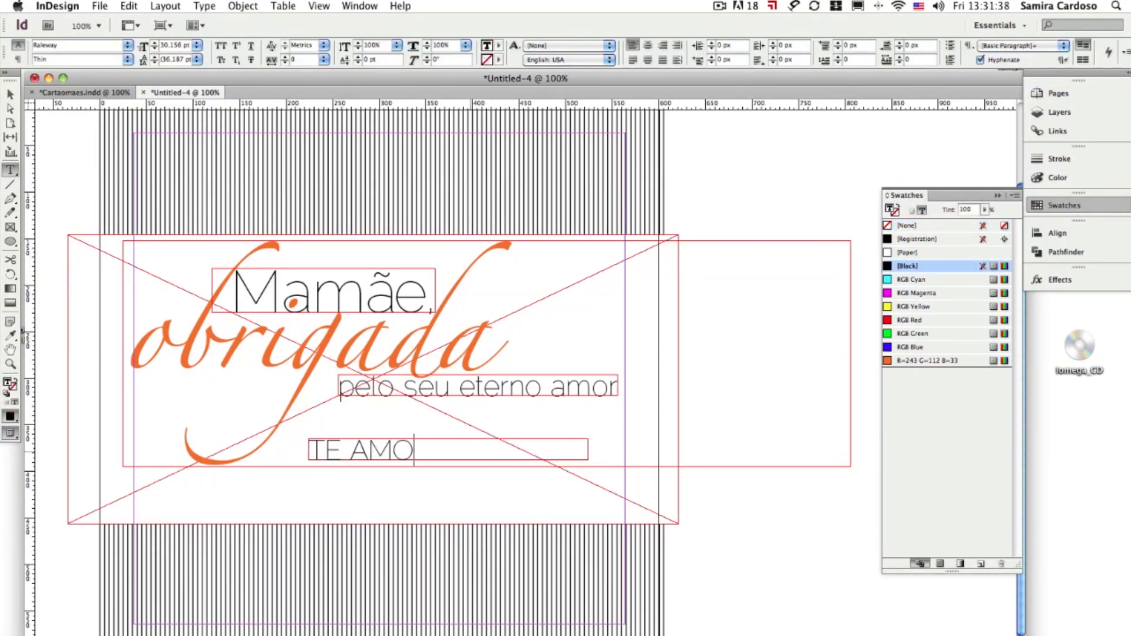
# Format "TE AMO" in the Paralucent Heavy font and fit its frame to the text
pyautogui.press('super+a')
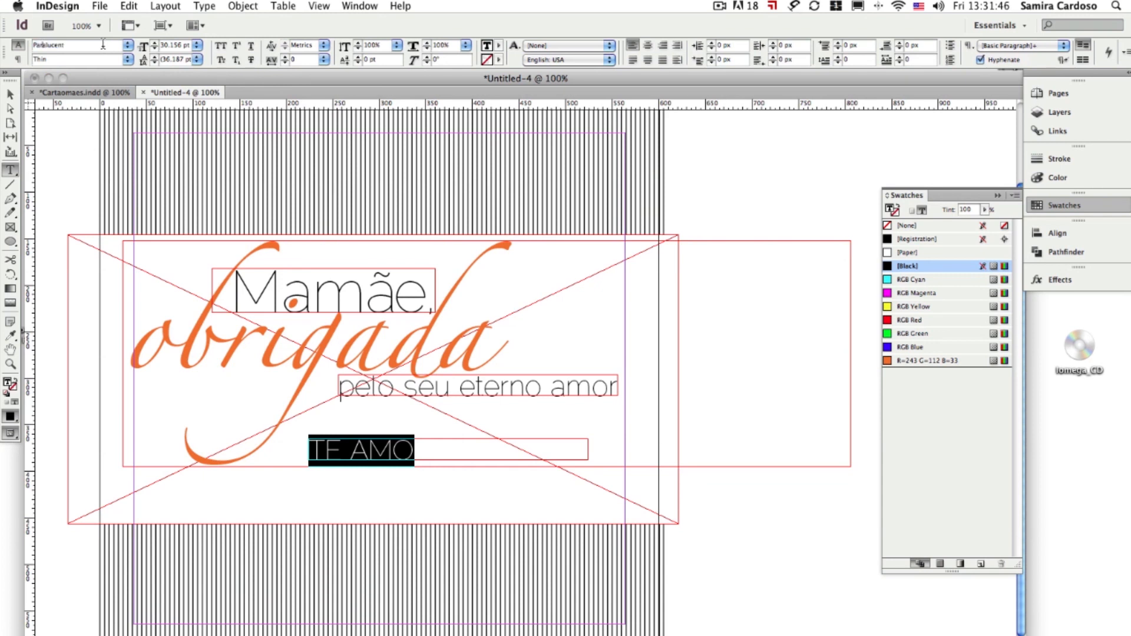
pyautogui.click(126, 60)
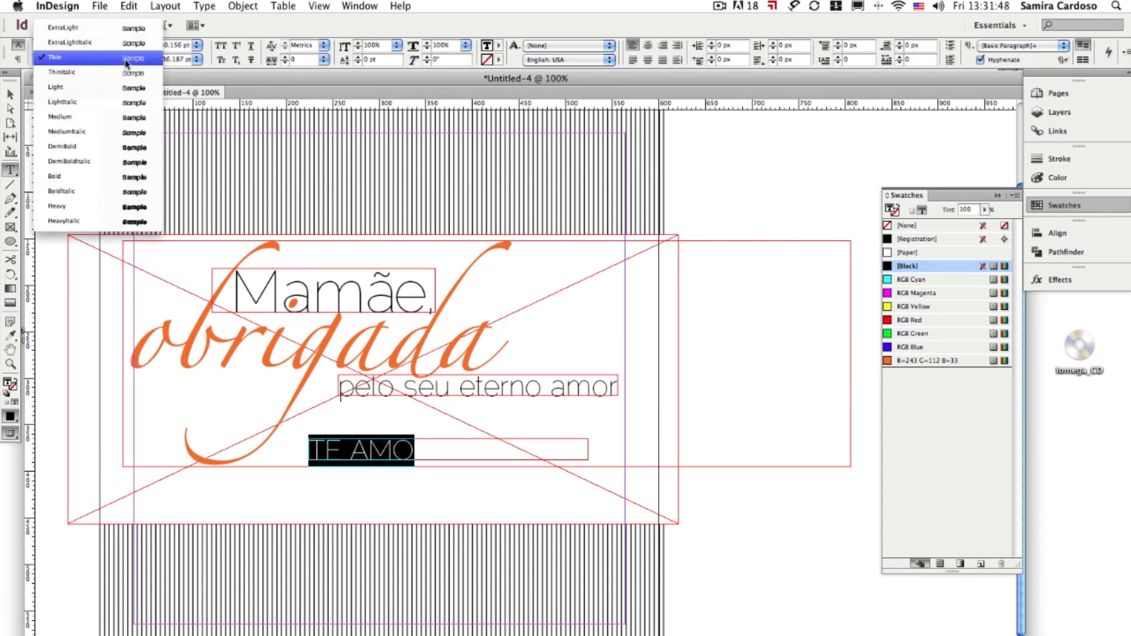
pyautogui.click(120, 209)
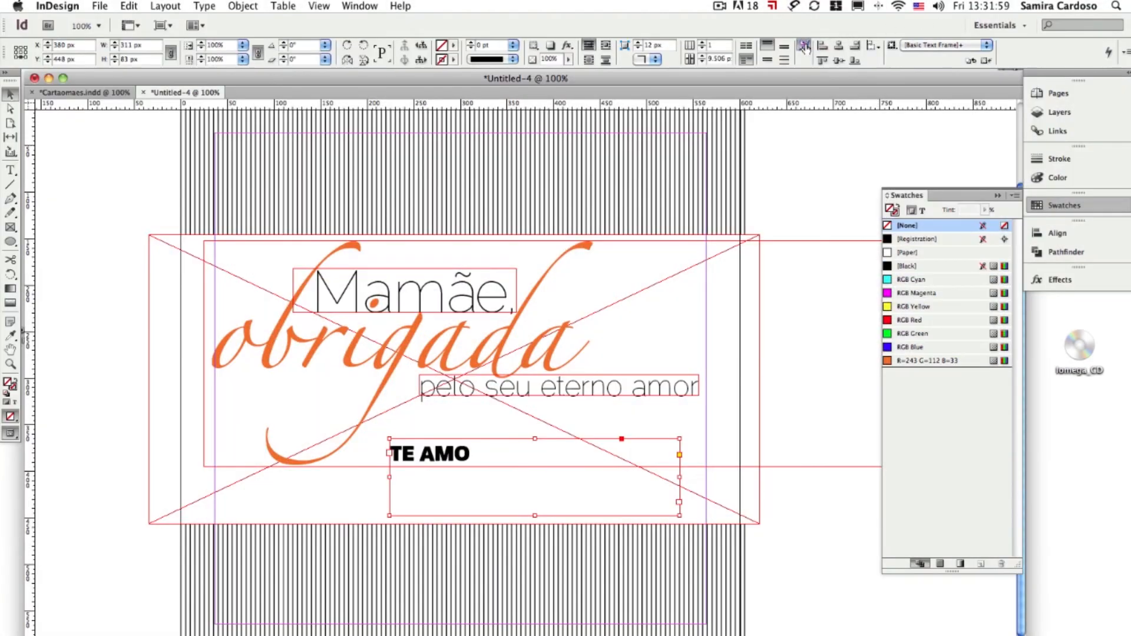
pyautogui.click(804, 46)
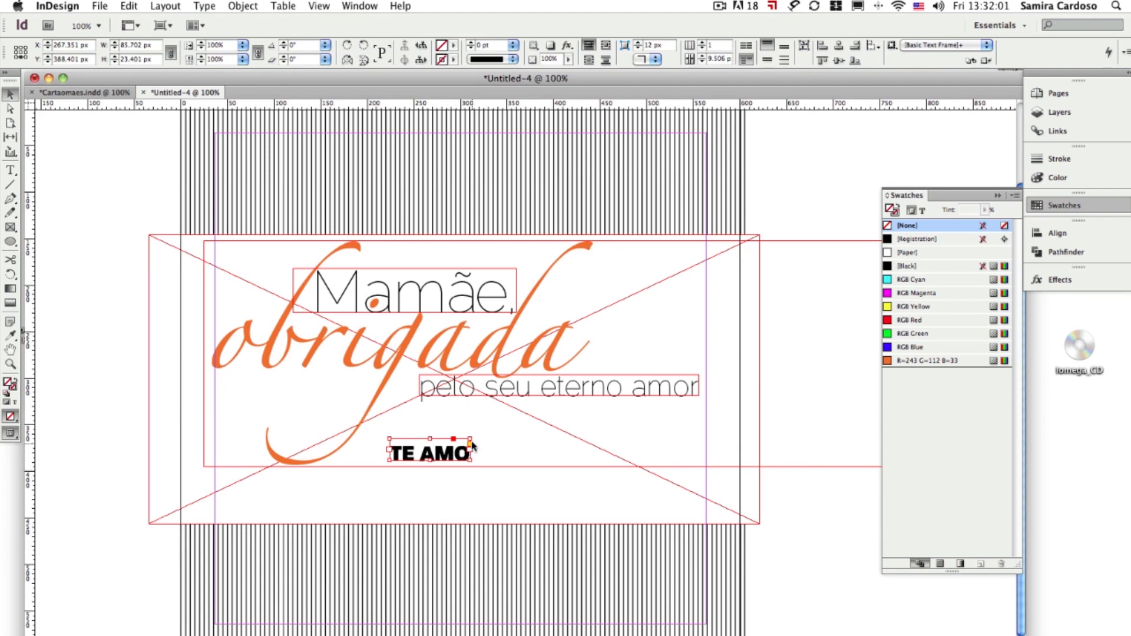
# Scale "TE AMO" up to about 396 px by 108 px and slightly enlarge "pelo seu eterno amor" to match its right edge
pyautogui.moveTo(475, 435); pyautogui.dragTo(609, 401)
pyautogui.moveTo(610, 461); pyautogui.dragTo(681, 499)
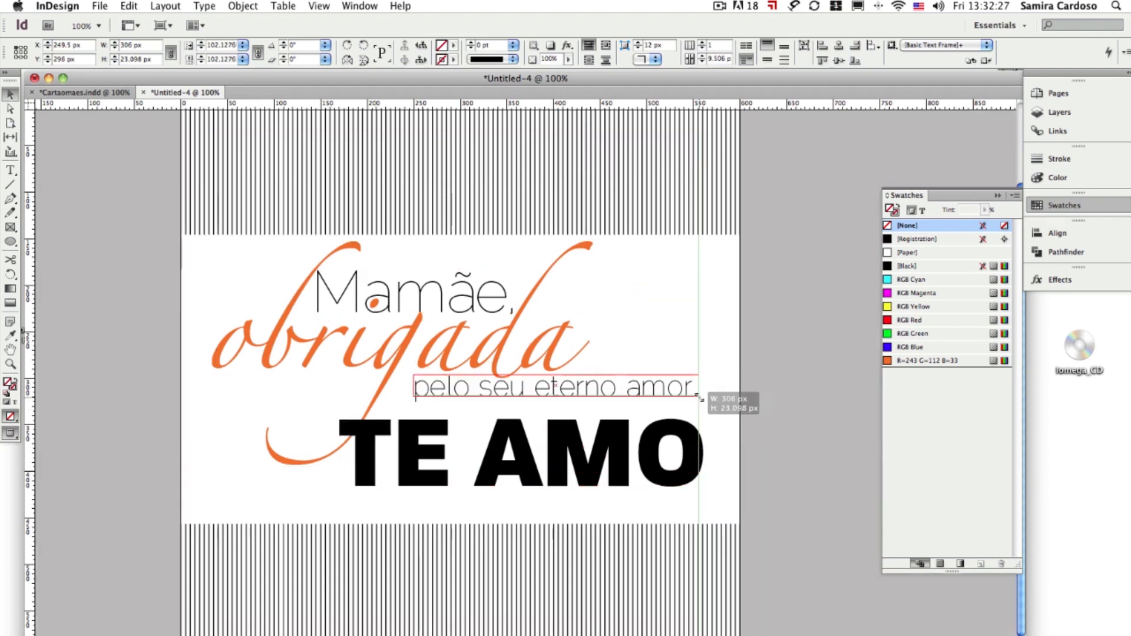
pyautogui.moveTo(720, 397)
pyautogui.mouseDown()
pyautogui.moveTo(738, 401)
pyautogui.moveTo(717, 393)
pyautogui.mouseUp()
# Create an RGB process colour swatch R=220 G=0 B=30 and apply it to the "TE AMO" text
pyautogui.click(348, 408)
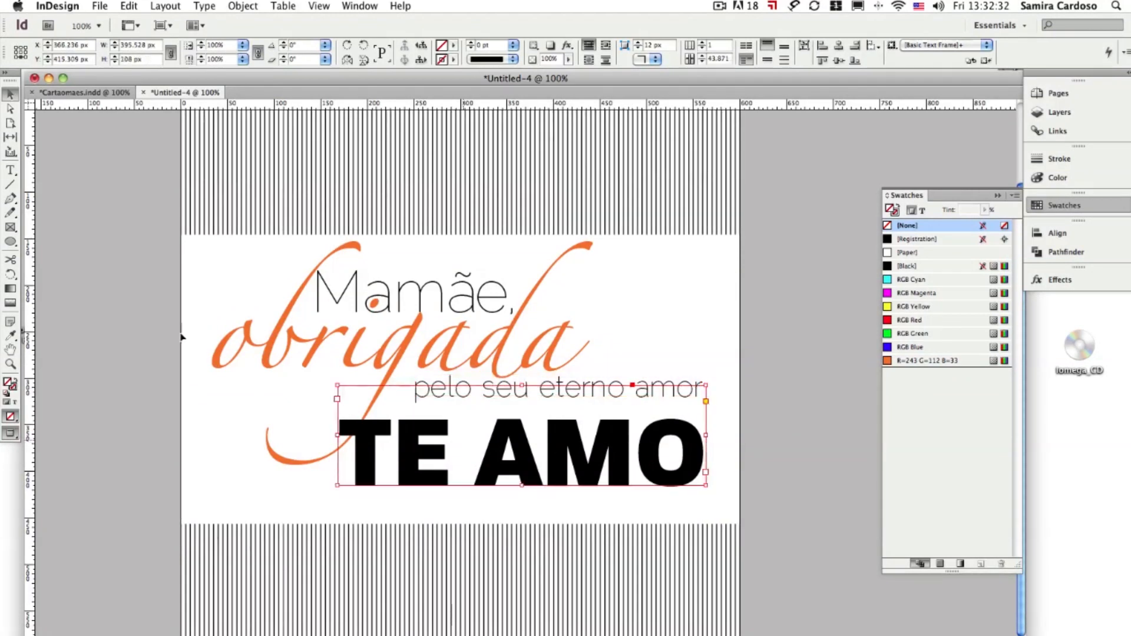
pyautogui.click(10, 170)
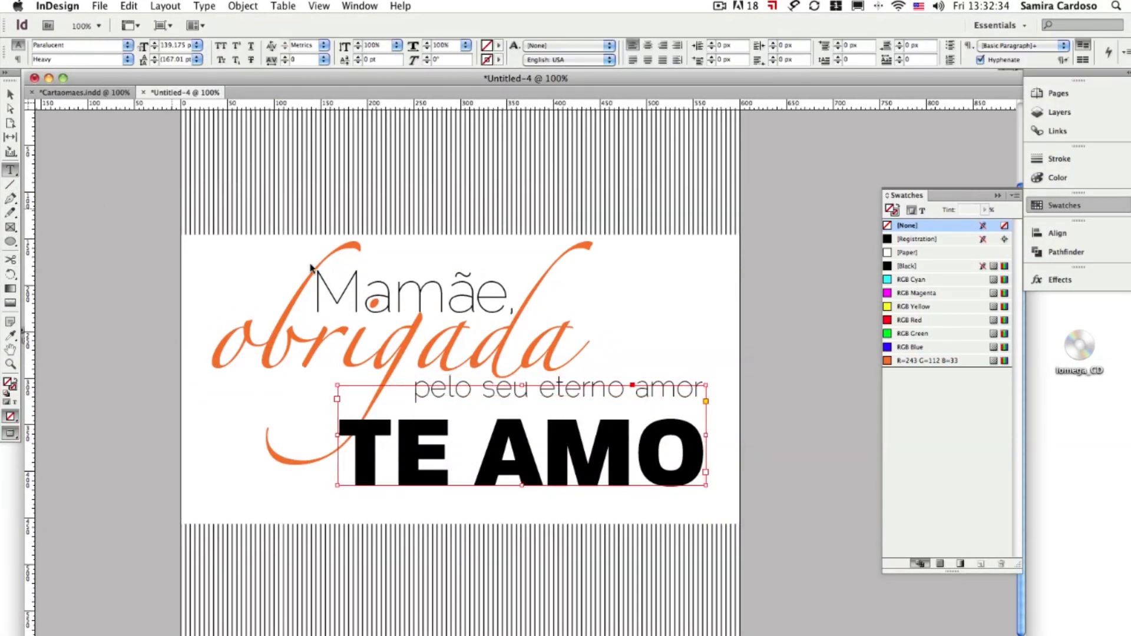
pyautogui.tripleClick(514, 455)
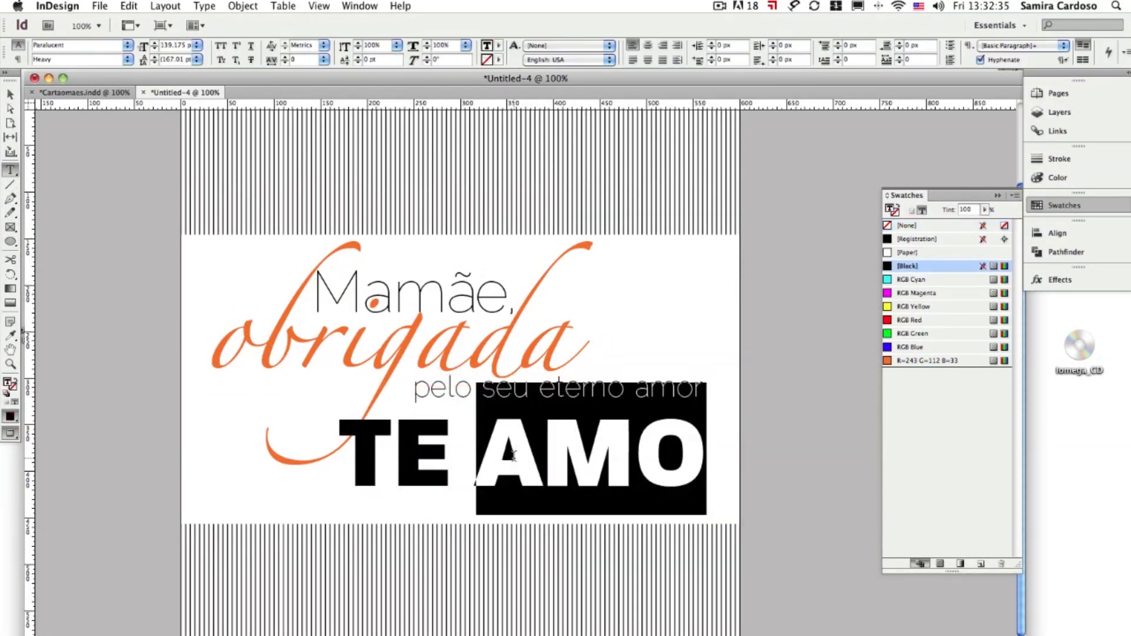
pyautogui.click(1014, 196)
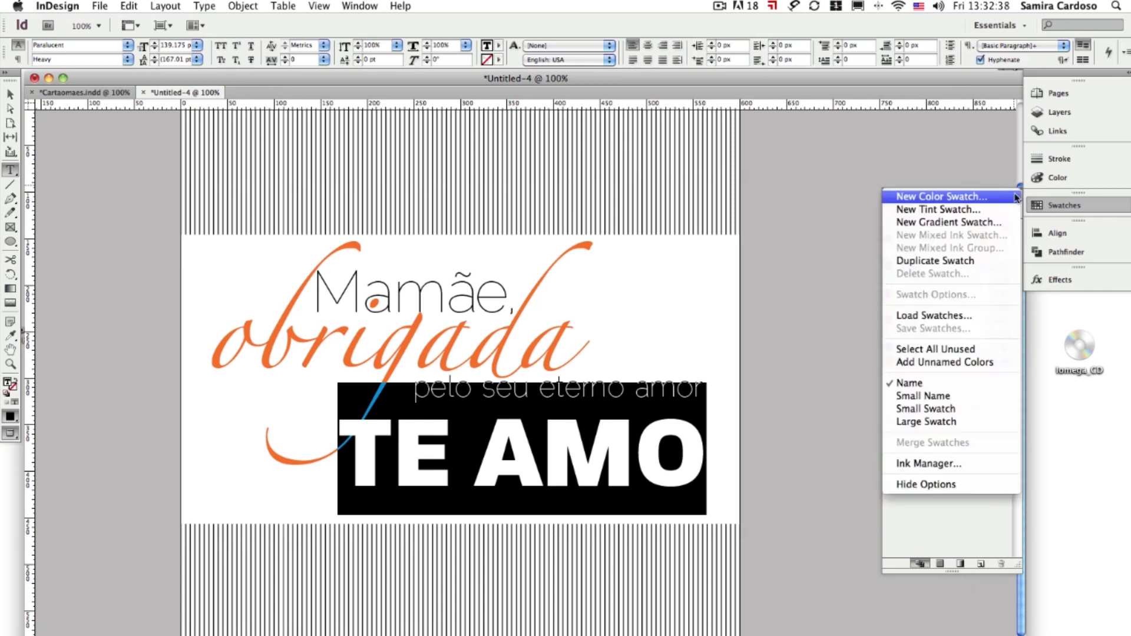
pyautogui.click(944, 198)
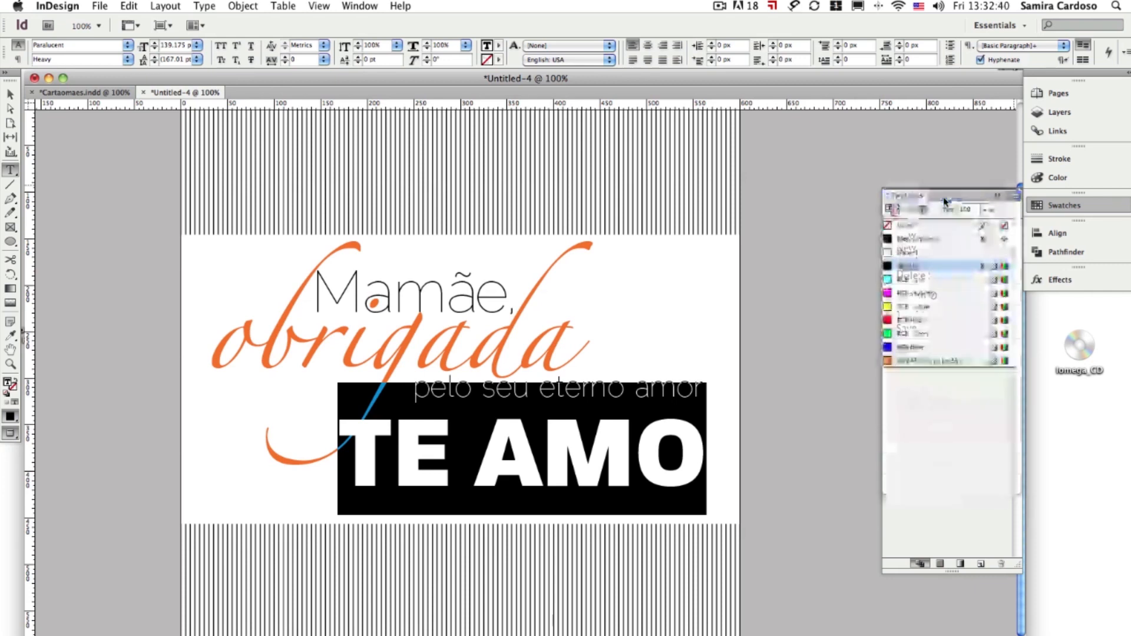
pyautogui.moveTo(518, 304); pyautogui.dragTo(715, 336)
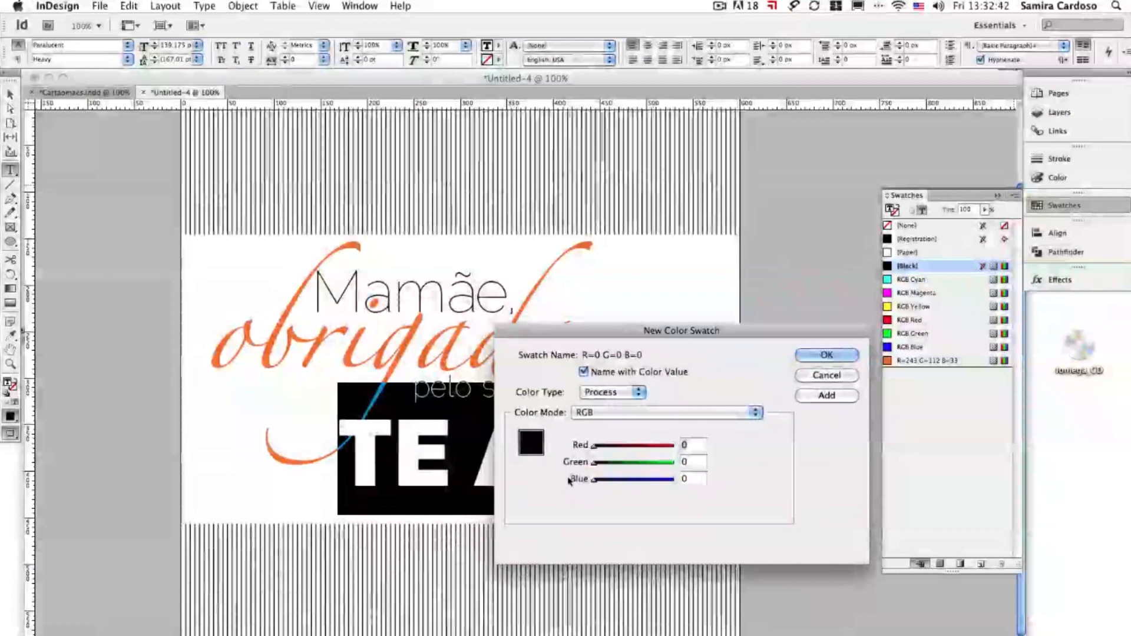
pyautogui.moveTo(593, 447); pyautogui.dragTo(666, 451)
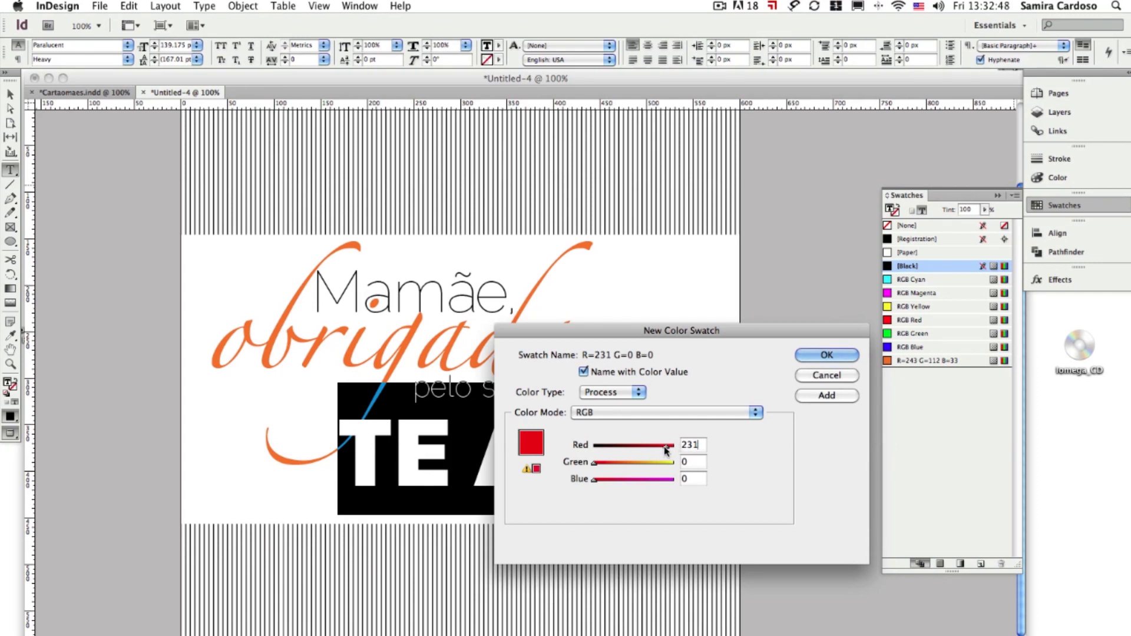
pyautogui.moveTo(595, 481); pyautogui.dragTo(596, 483)
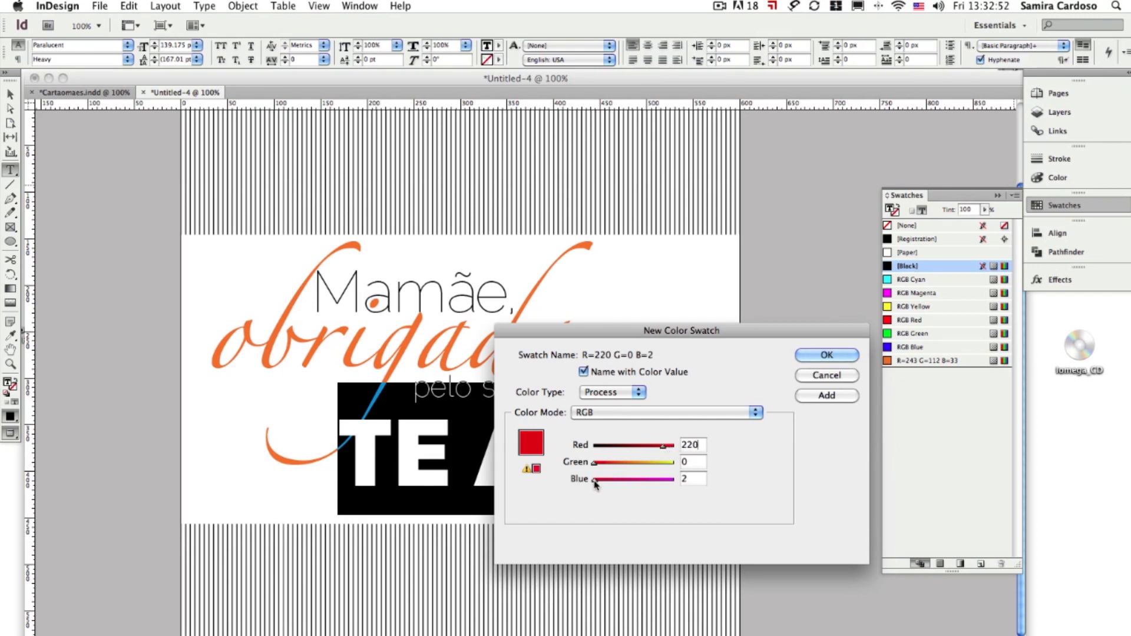
pyautogui.moveTo(603, 484); pyautogui.dragTo(604, 483)
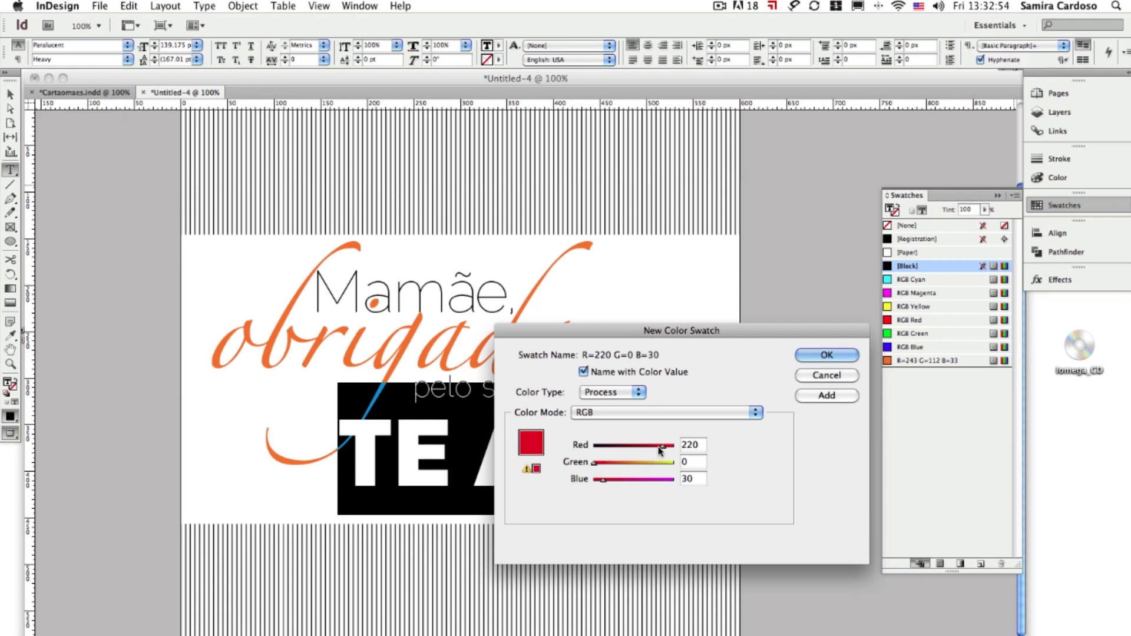
pyautogui.click(827, 356)
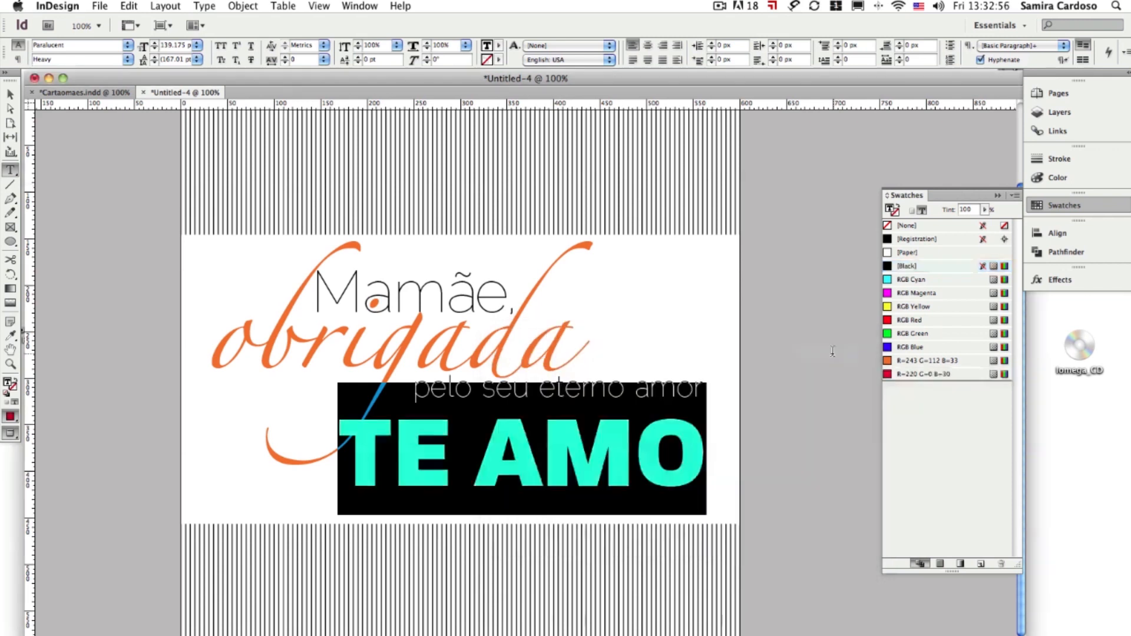
pyautogui.click(542, 448)
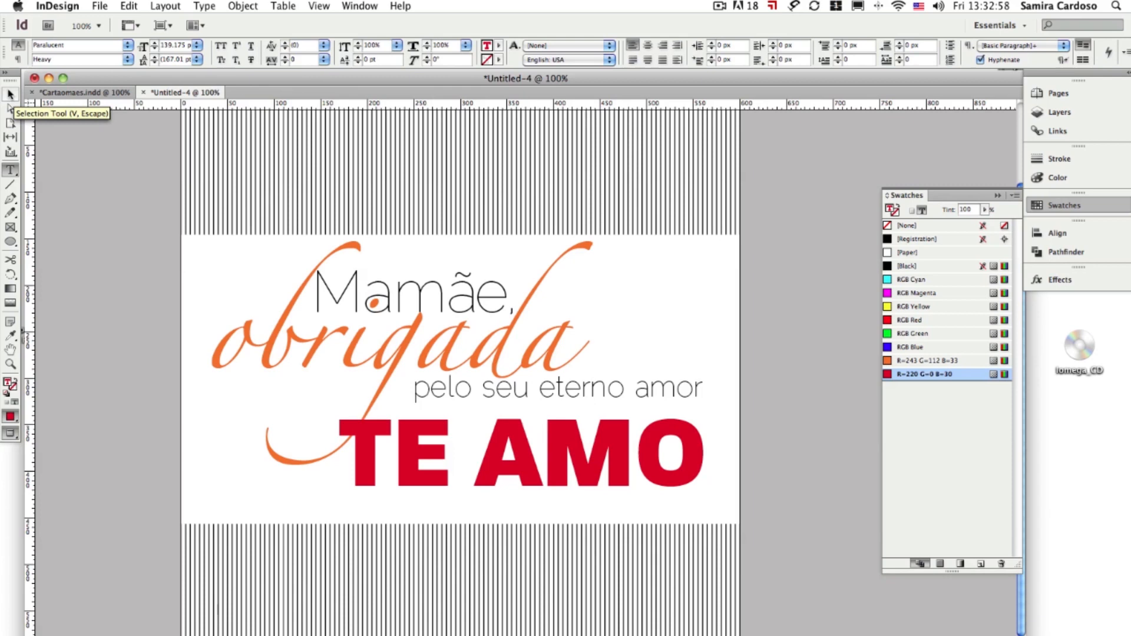
# Shorten the white band from its lower edge to a height of 284 px
pyautogui.click(9, 95)
pyautogui.click(73, 217)
pyautogui.keyDown('alt'); pyautogui.keyDown('super'); pyautogui.click(467, 433); pyautogui.keyUp('super'); pyautogui.keyUp('alt')
pyautogui.hscroll(1, 564, 442)
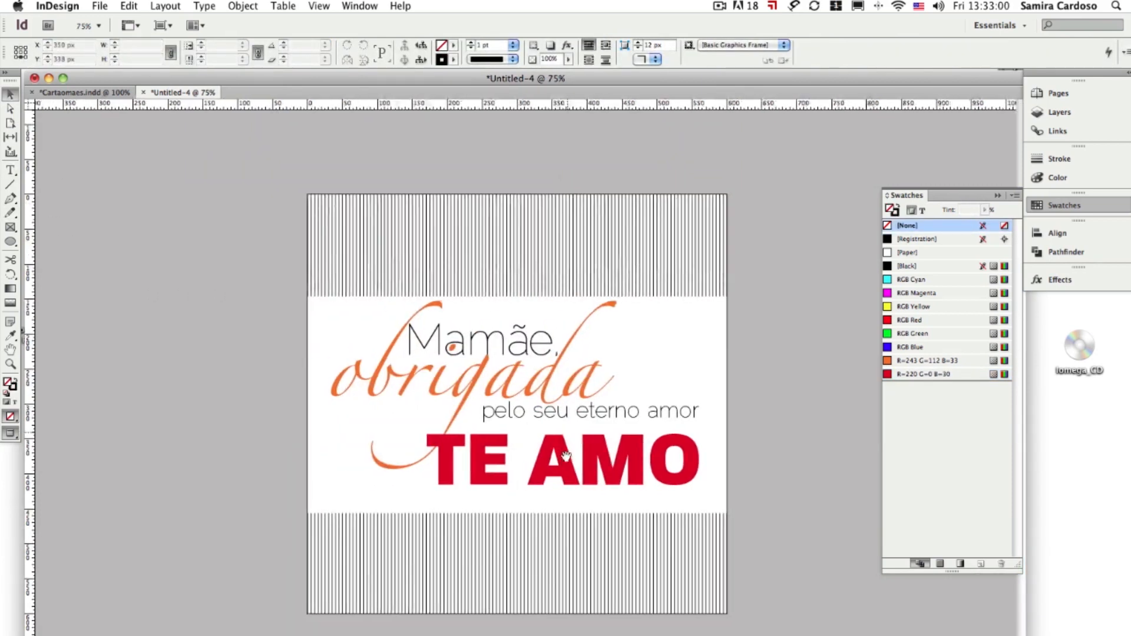
pyautogui.click(500, 511)
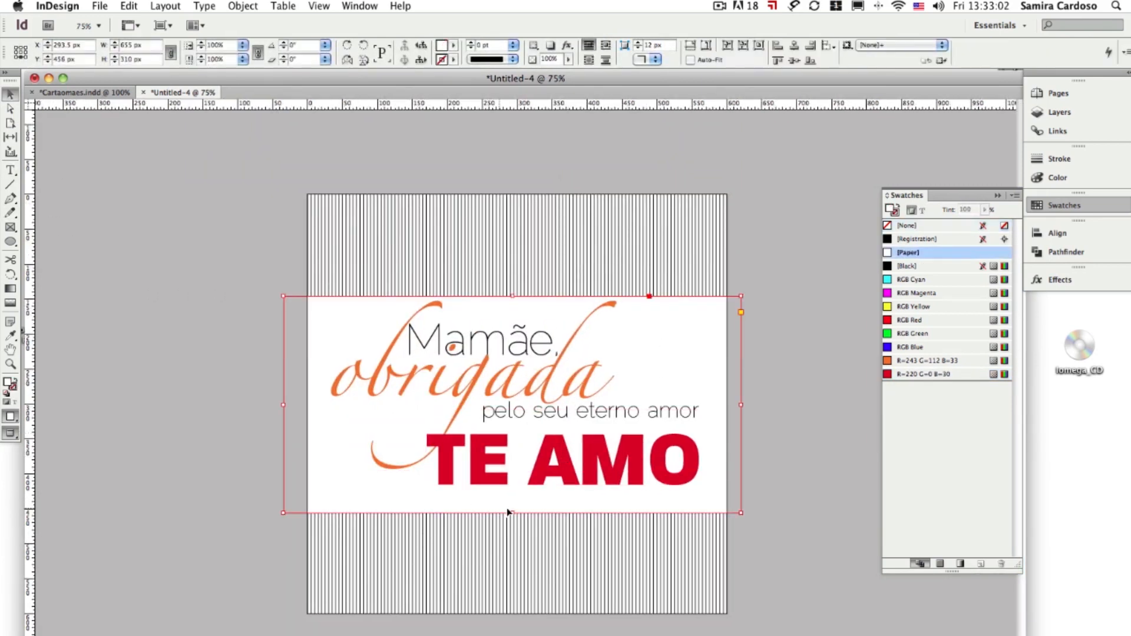
pyautogui.moveTo(513, 511); pyautogui.dragTo(514, 495)
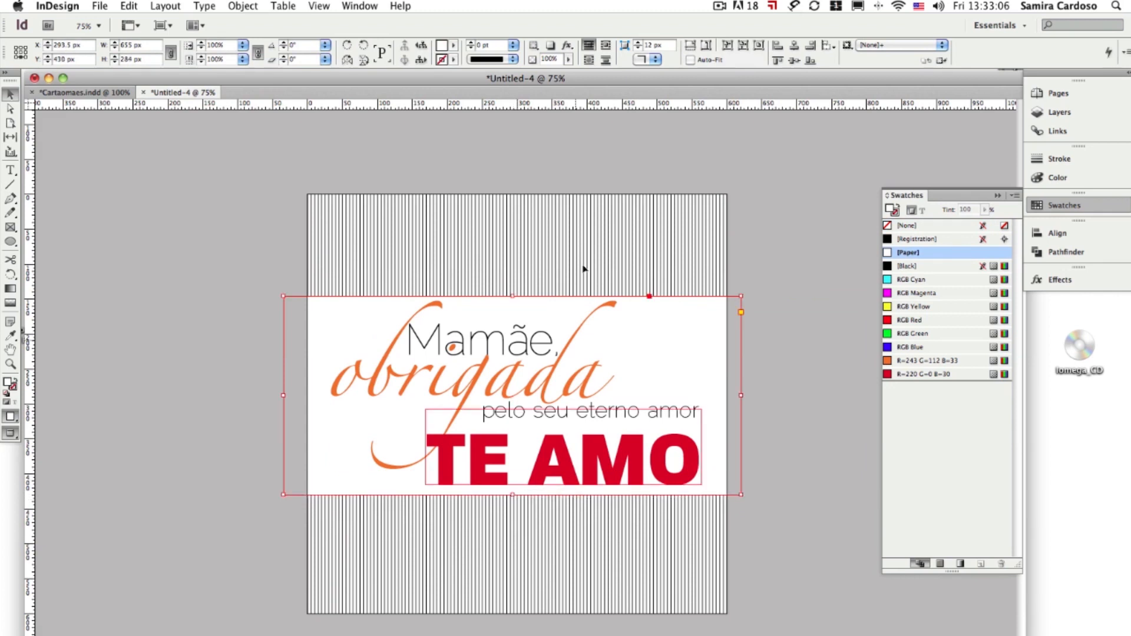
pyautogui.click(512, 293)
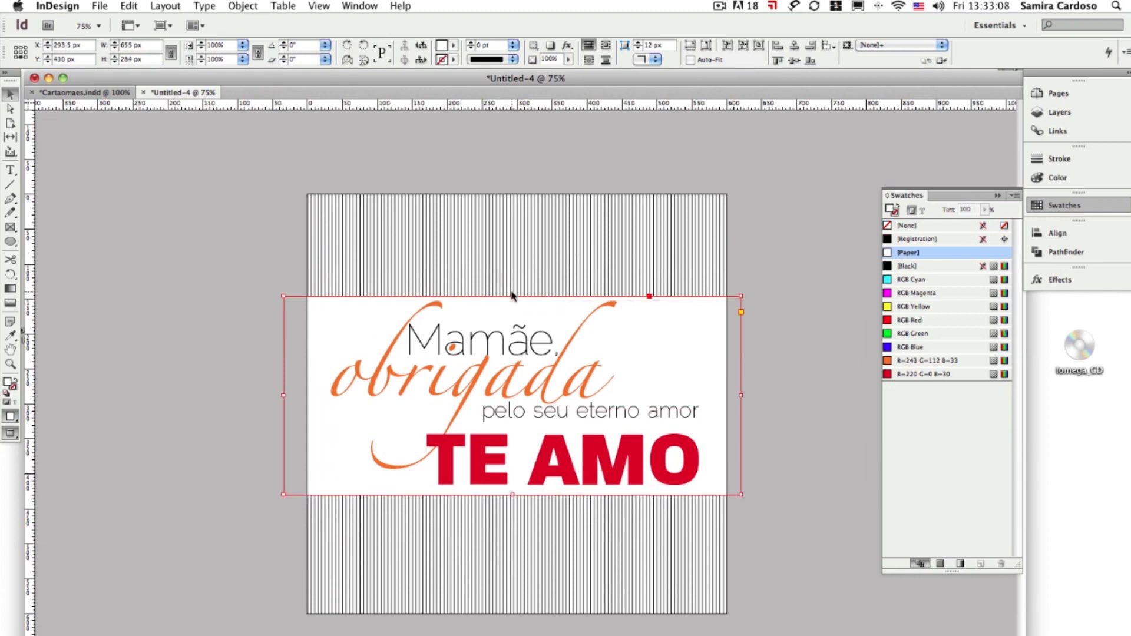
# Extend the white band past both sides of the page to a width of about 840 px
pyautogui.moveTo(741, 395); pyautogui.dragTo(805, 395)
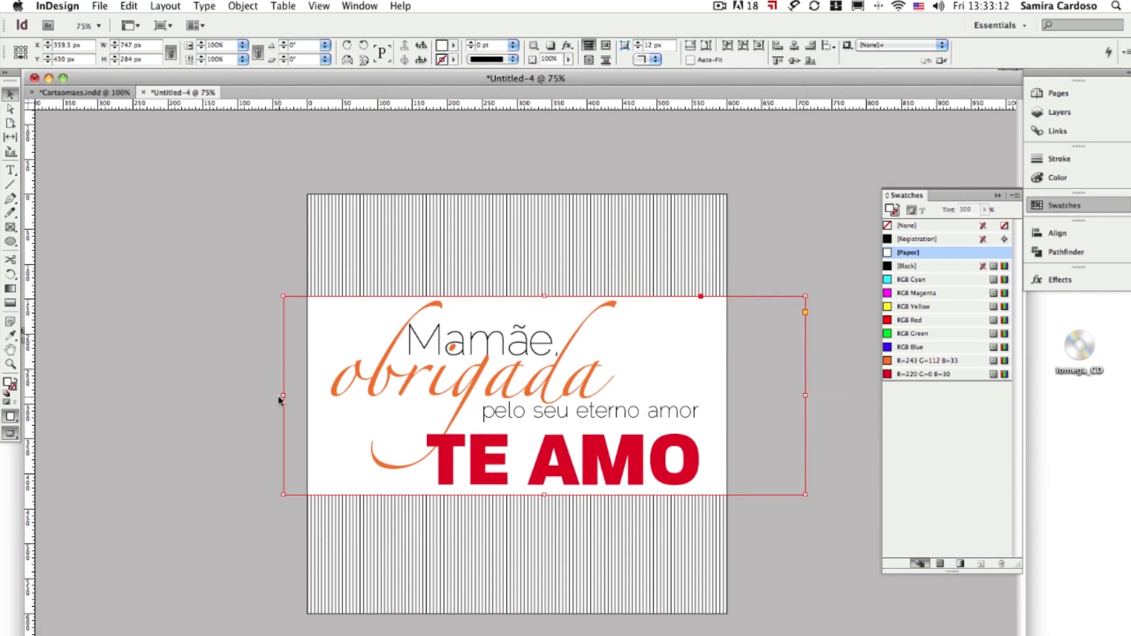
pyautogui.moveTo(284, 396); pyautogui.dragTo(228, 396)
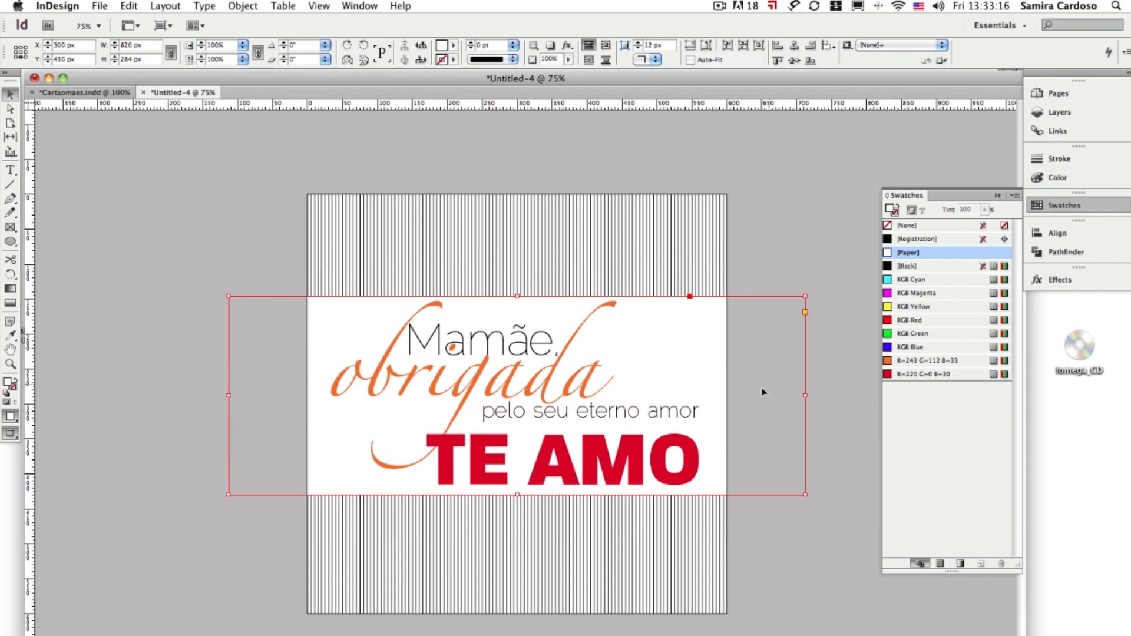
pyautogui.moveTo(805, 398); pyautogui.dragTo(816, 399)
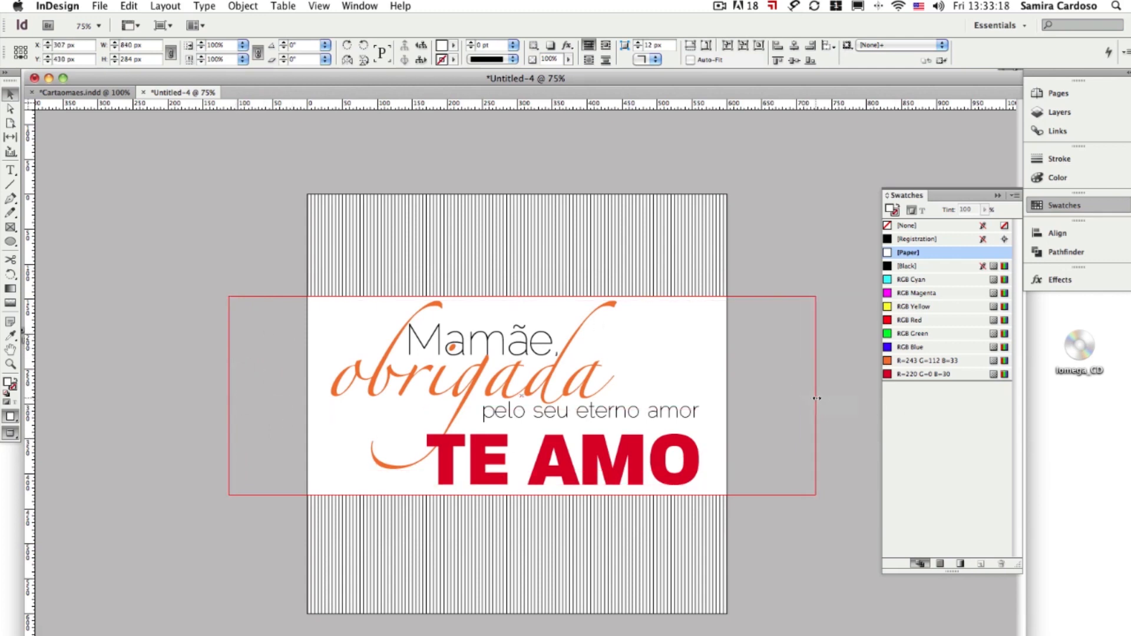
# Group the white band with all the text frames on it
pyautogui.moveTo(167, 260); pyautogui.dragTo(832, 533)
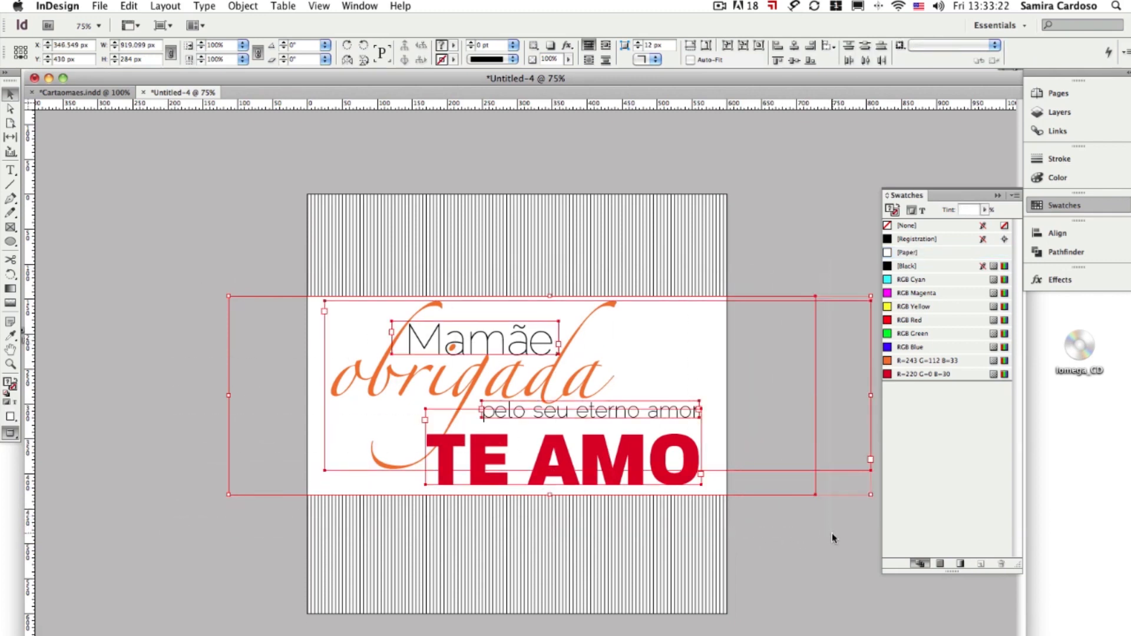
pyautogui.click(246, 6)
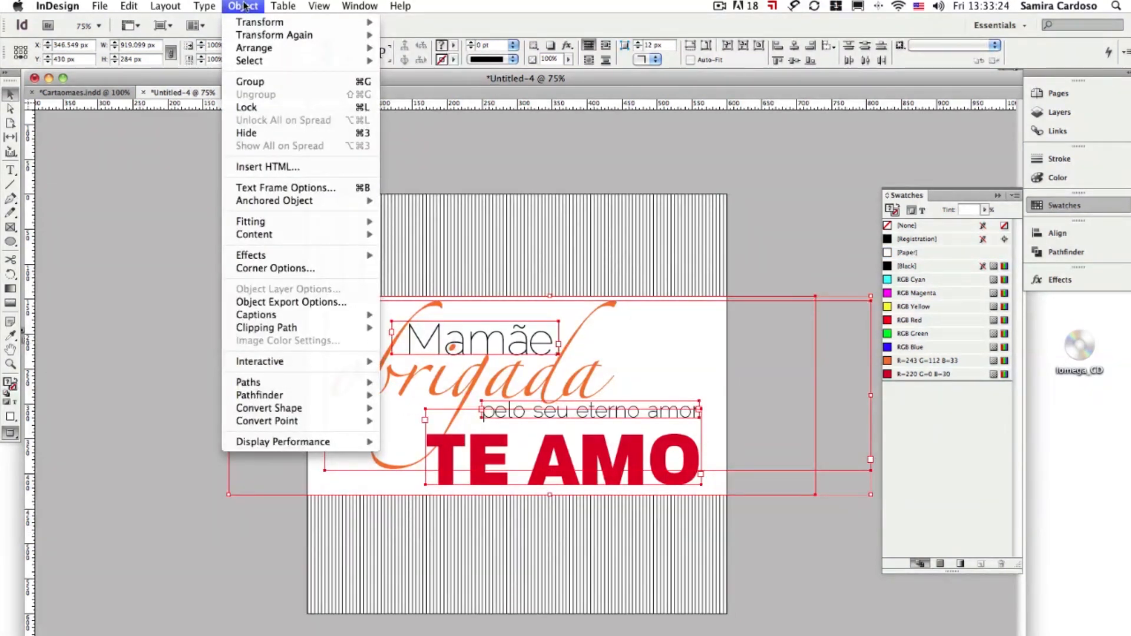
pyautogui.click(245, 82)
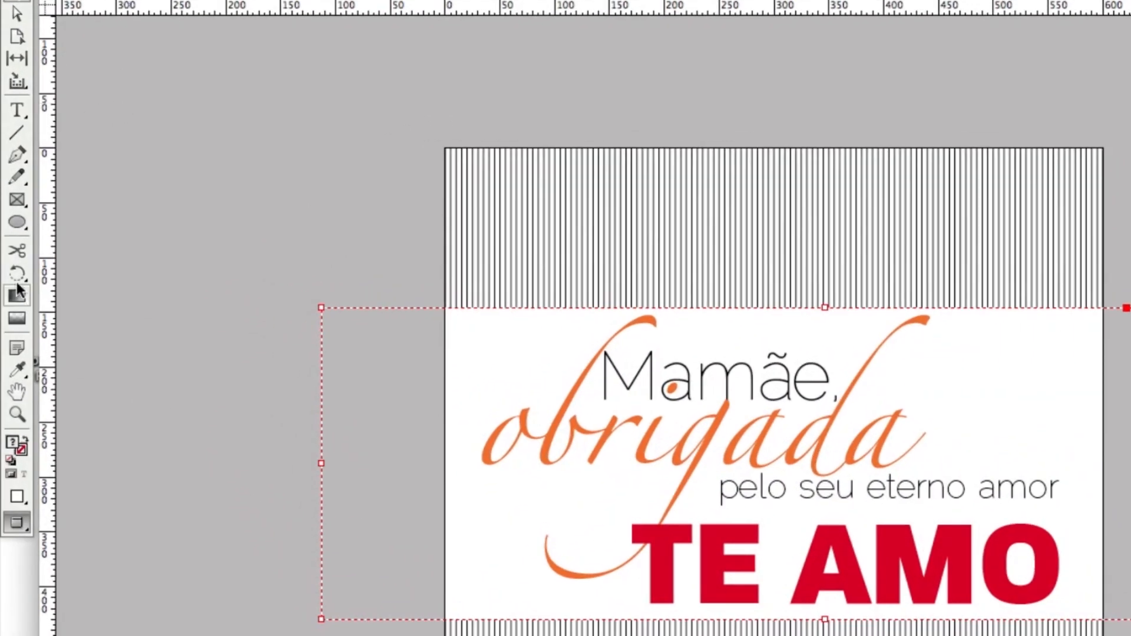
# Rotate the band and text group 9° counterclockwise and shift it slightly to the right on the page
pyautogui.click(17, 274)
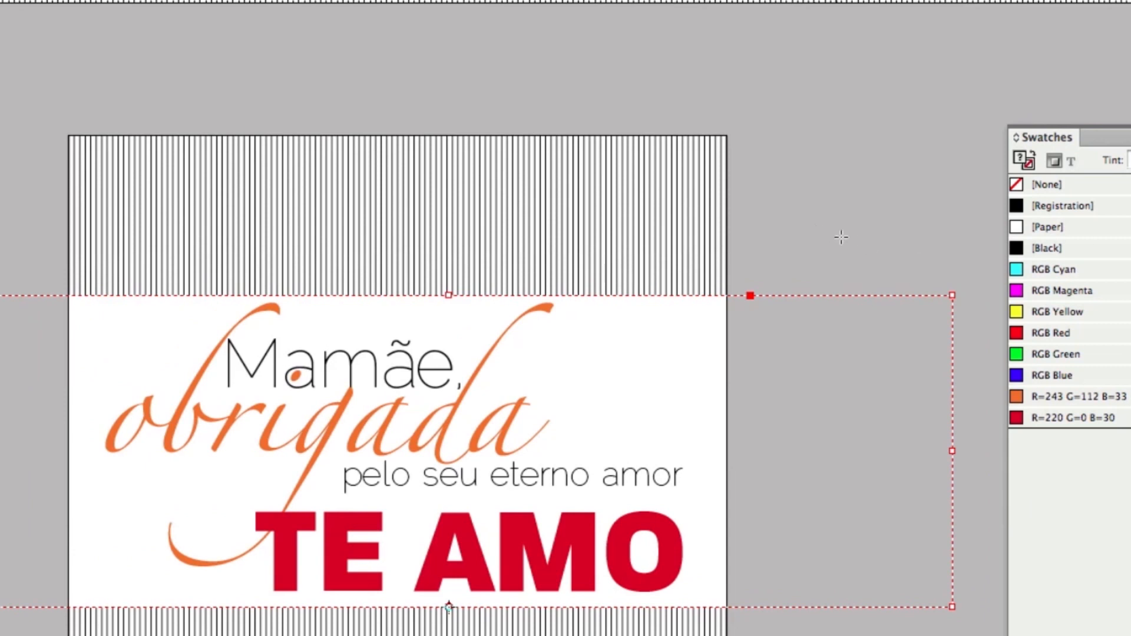
pyautogui.moveTo(844, 236); pyautogui.dragTo(818, 127)
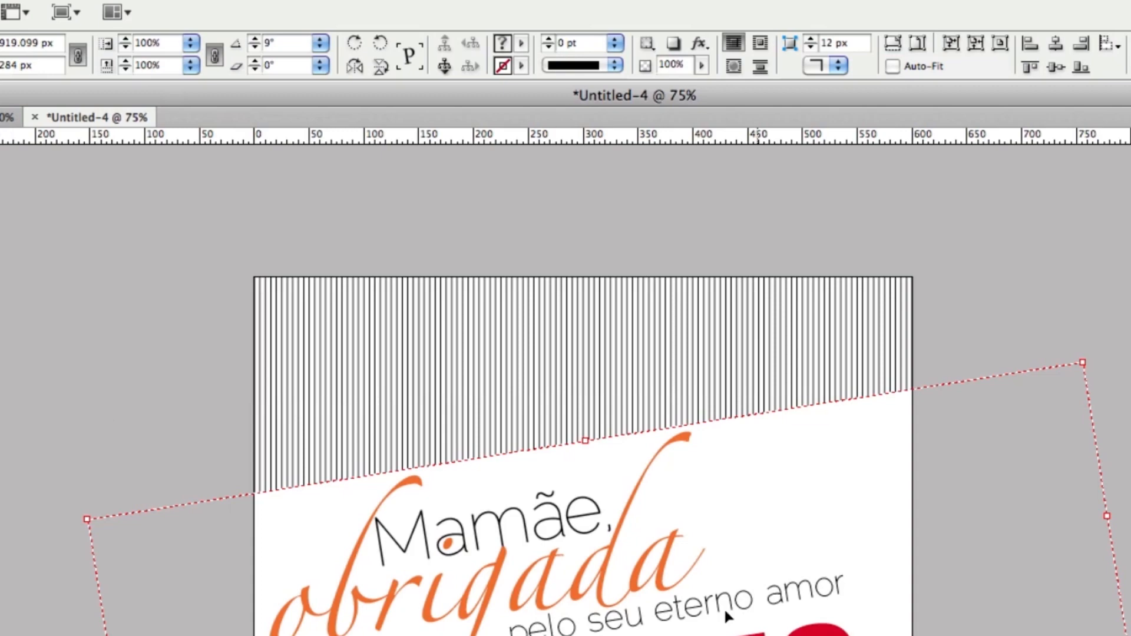
pyautogui.moveTo(616, 569); pyautogui.dragTo(642, 568)
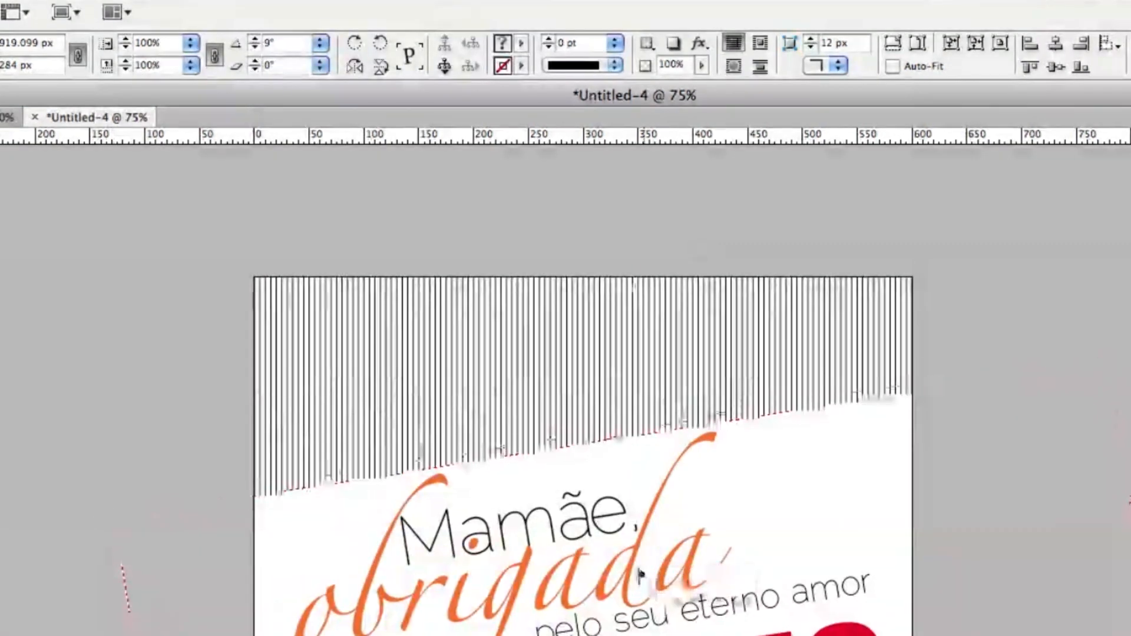
# Change the whole "TE AMO" text from Heavy to a lighter Paralucent weight
pyautogui.doubleClick(569, 468)
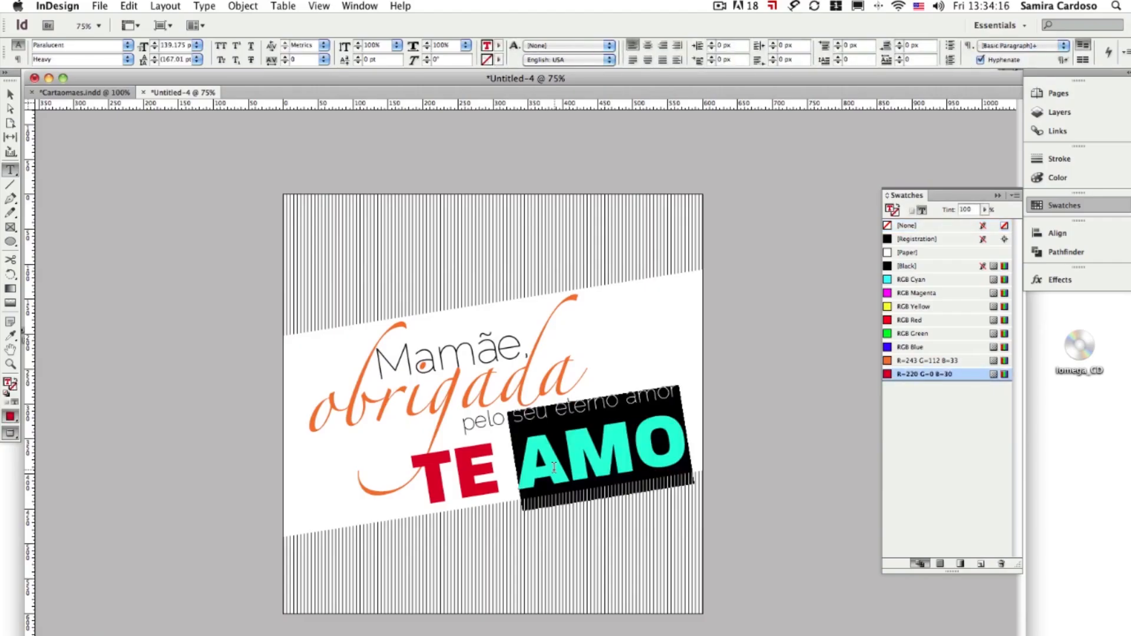
pyautogui.tripleClick(555, 468)
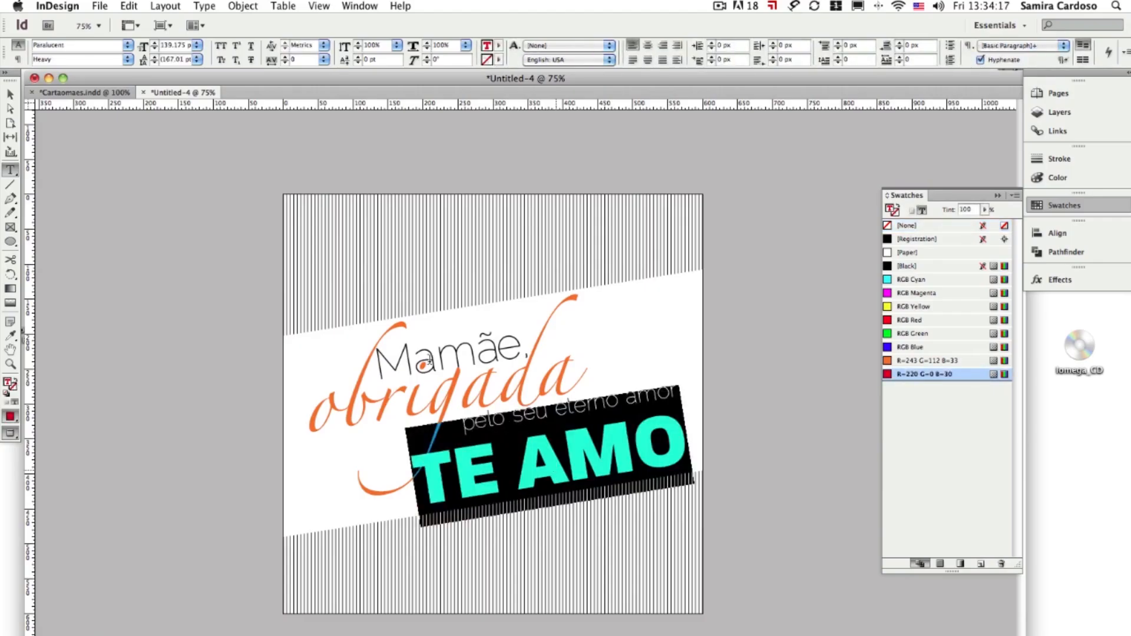
pyautogui.click(127, 59)
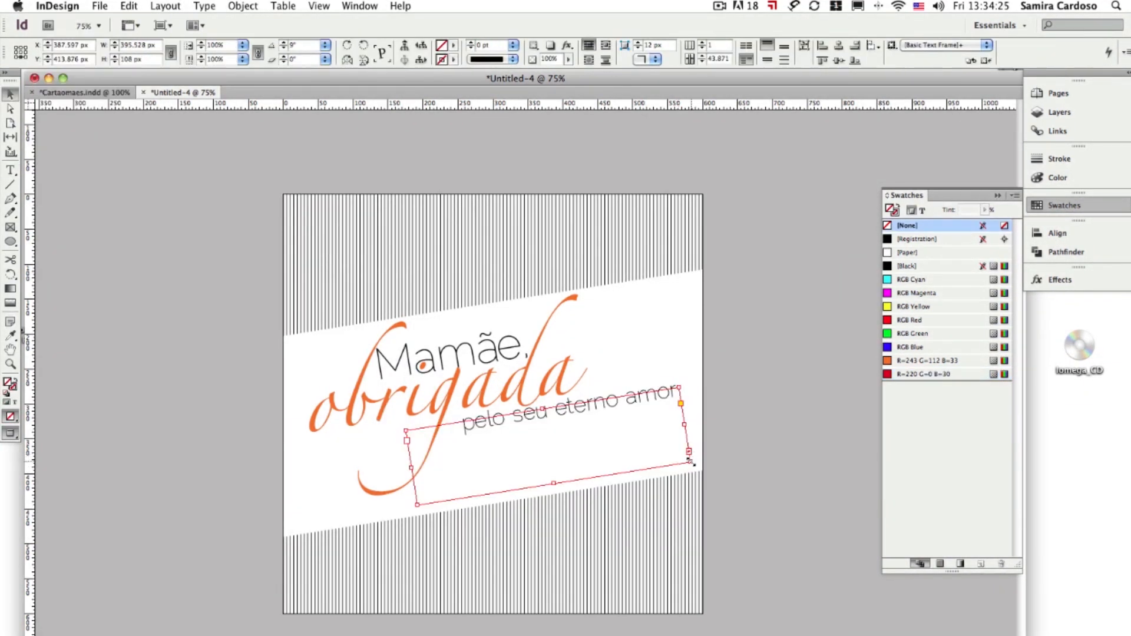
# Refit the "TE AMO" frame to its text and adjust it to about 398 px by 116 px, slightly higher on the band
pyautogui.moveTo(691, 463); pyautogui.dragTo(798, 519)
pyautogui.press('super+alt+c')
pyautogui.moveTo(672, 386); pyautogui.dragTo(681, 382)
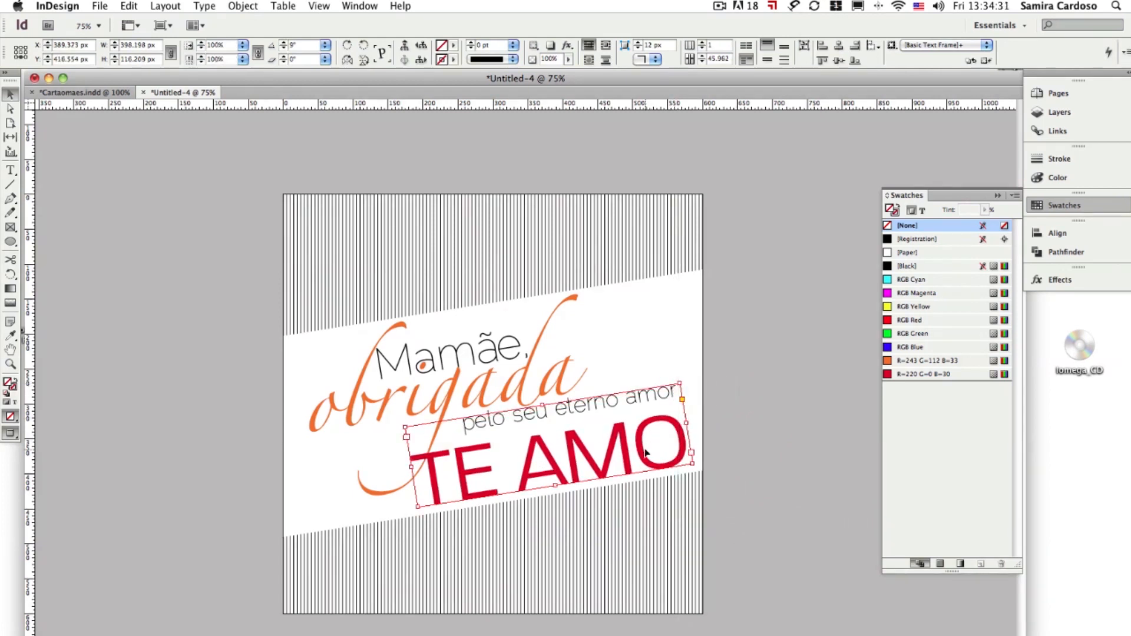
pyautogui.moveTo(646, 461); pyautogui.dragTo(645, 454)
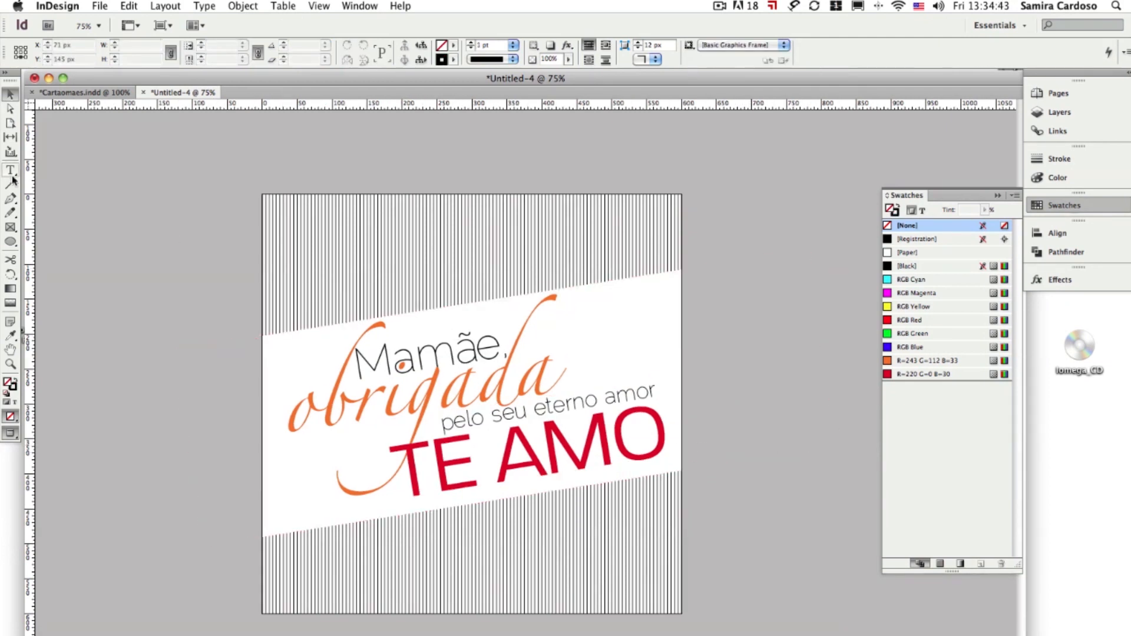
# Draw a thin horizontal rectangle frame reaching past the page's right edge near the bottom and fill it with [Paper]
pyautogui.click(10, 227)
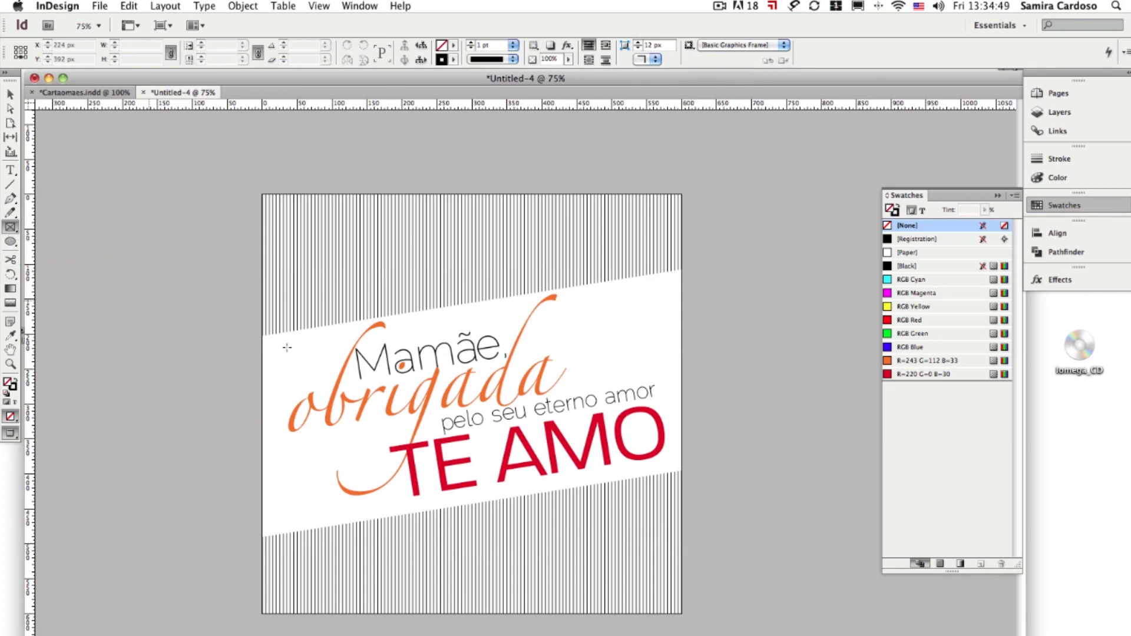
pyautogui.moveTo(691, 565); pyautogui.dragTo(436, 588)
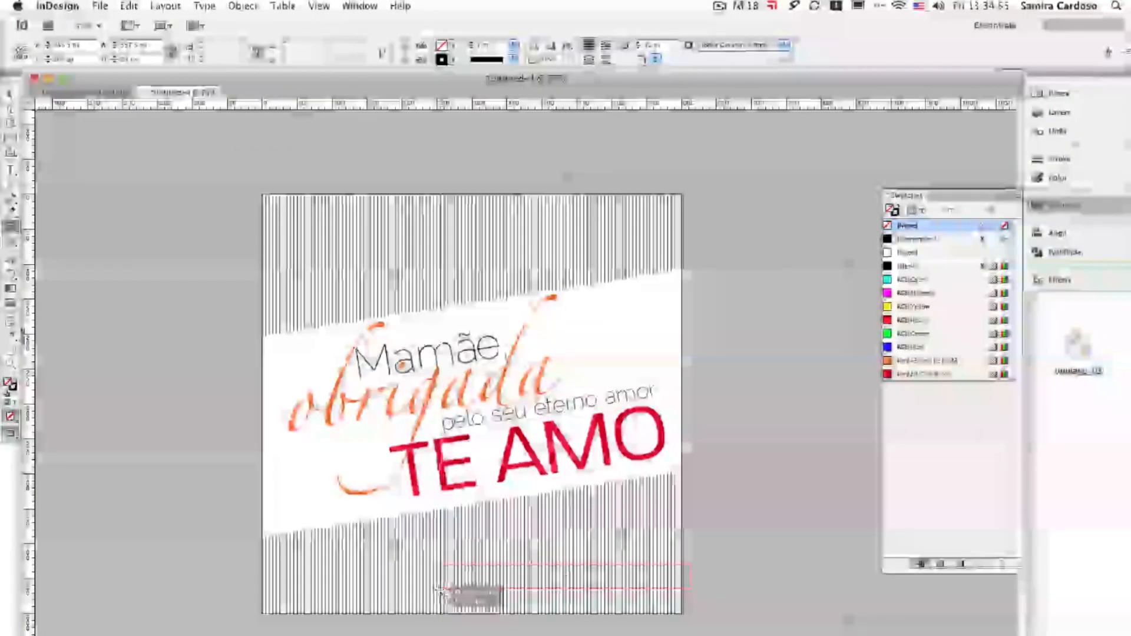
pyautogui.click(907, 252)
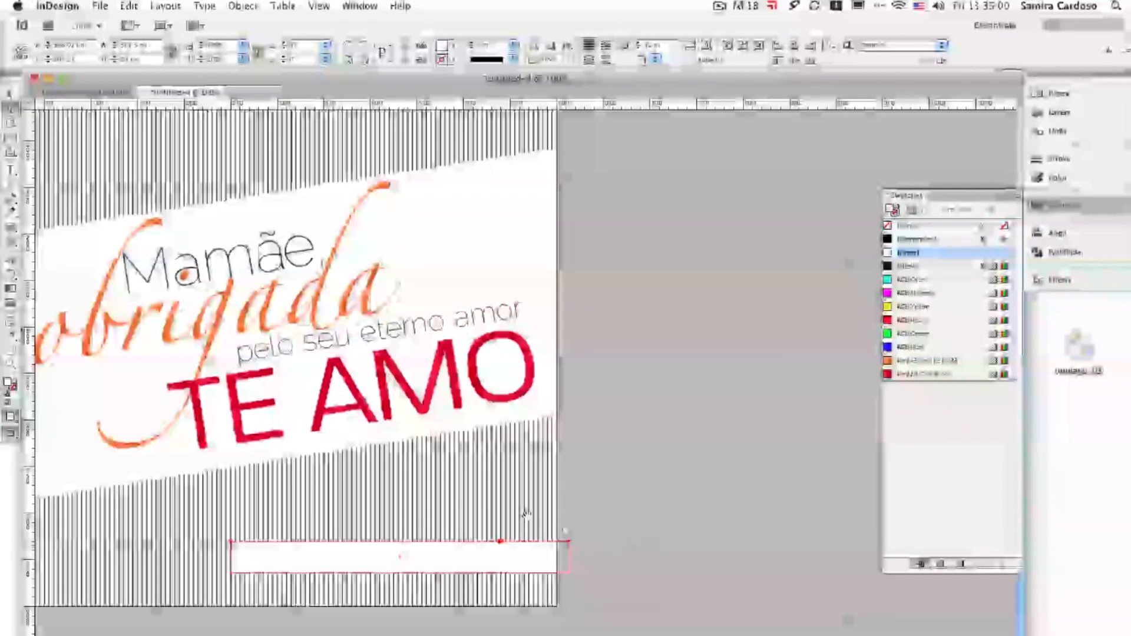
# Duplicate the "TE AMO" text down over the lower white strip and set the copy's rotation to 0°
pyautogui.hscroll(-3, 526, 514)
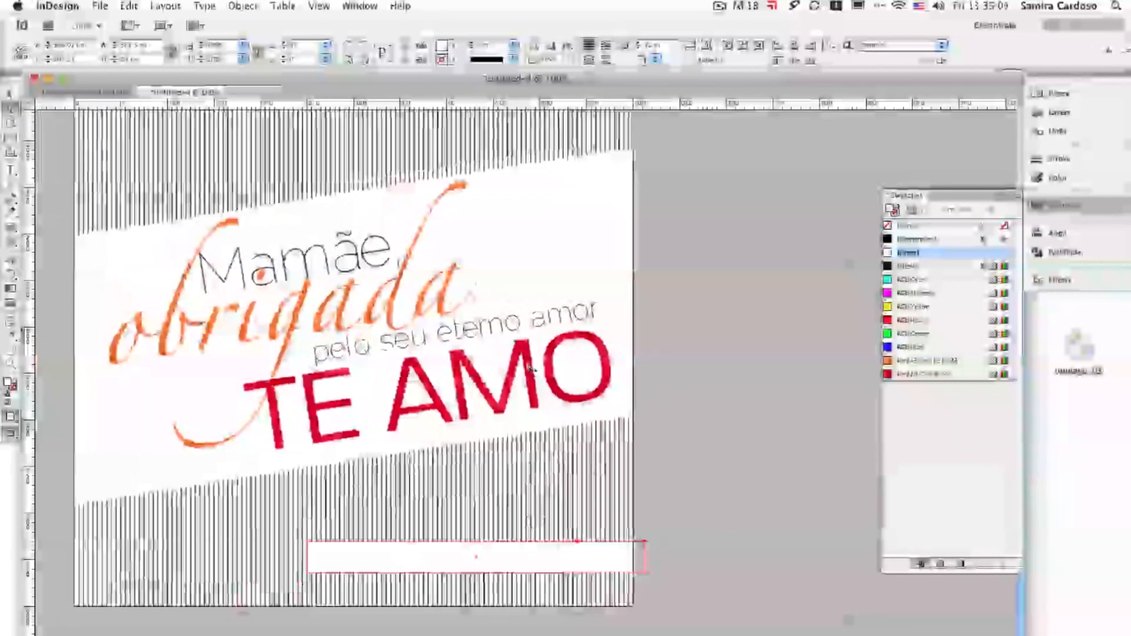
pyautogui.click(412, 390)
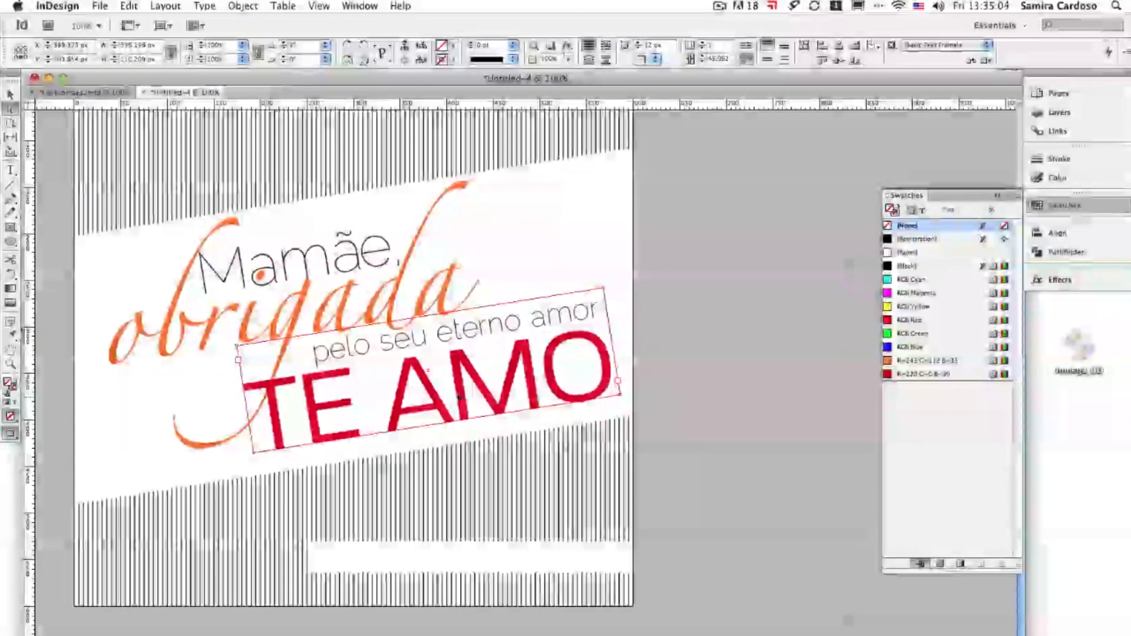
pyautogui.click(10, 96)
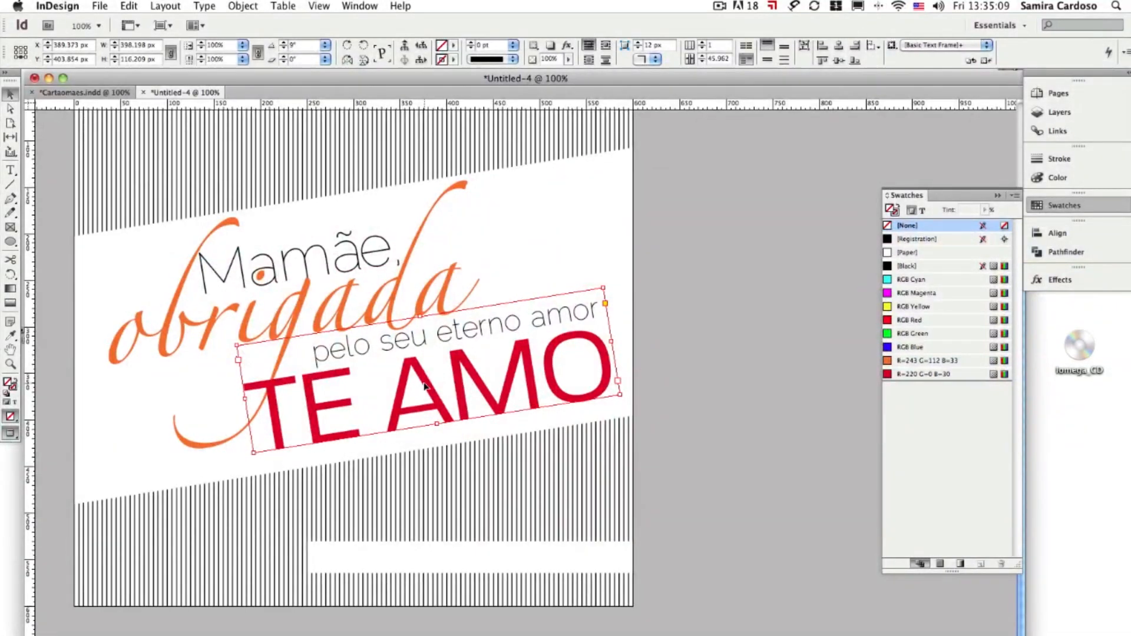
pyautogui.moveTo(426, 386); pyautogui.dragTo(427, 528)
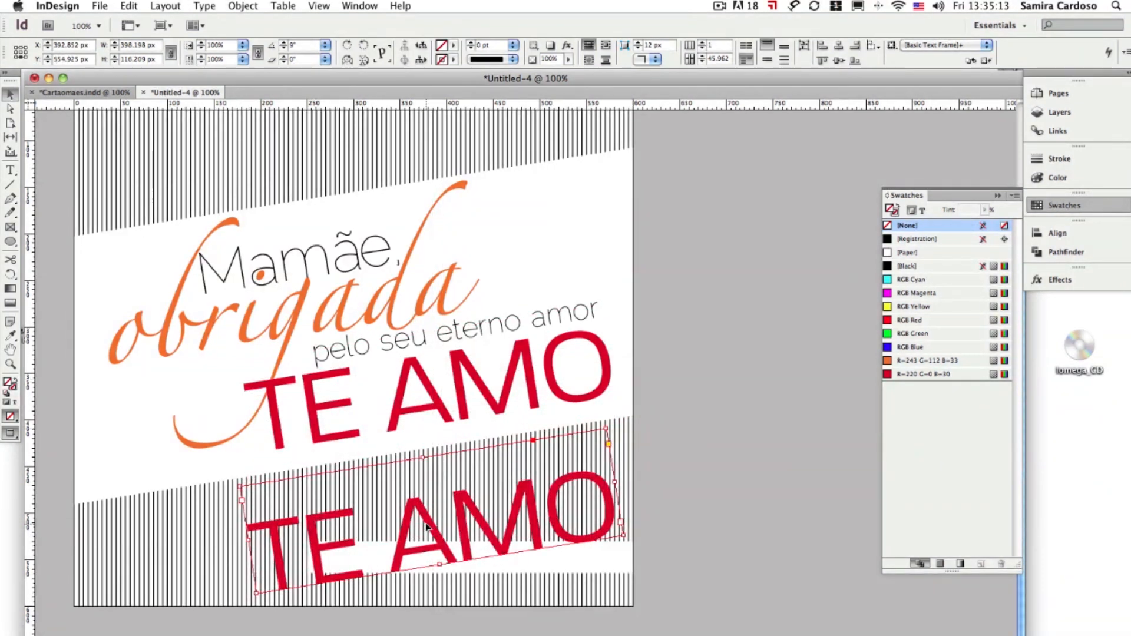
pyautogui.click(304, 45)
pyautogui.press('Return')
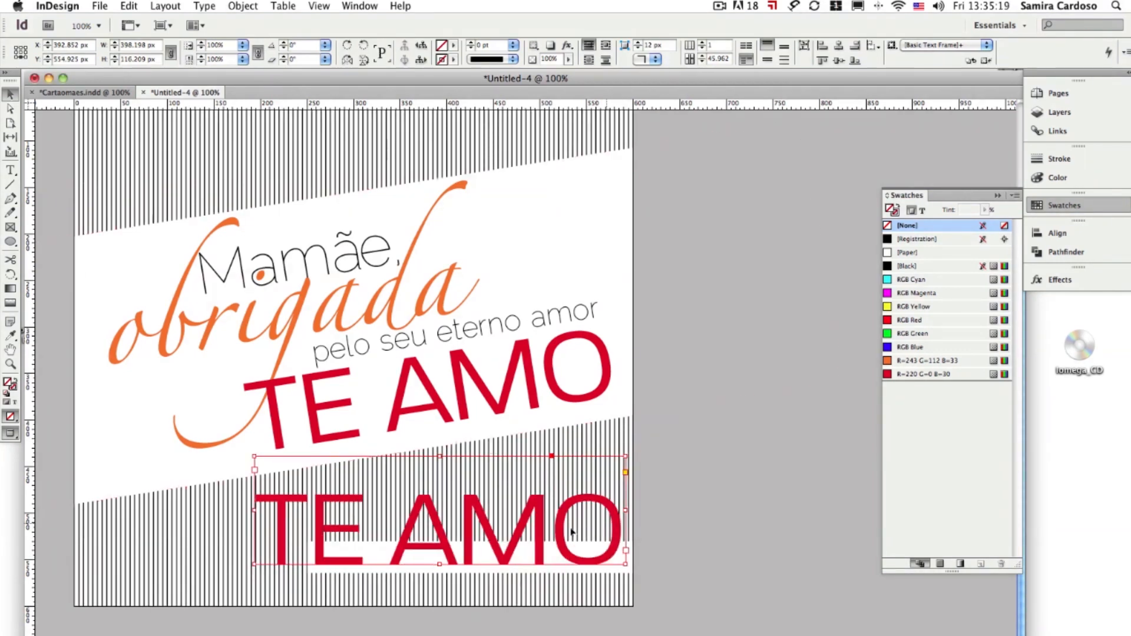
# Set the whole text of the straightened "TE AMO" copy to 15 pt
pyautogui.doubleClick(411, 542)
pyautogui.press('super+a')
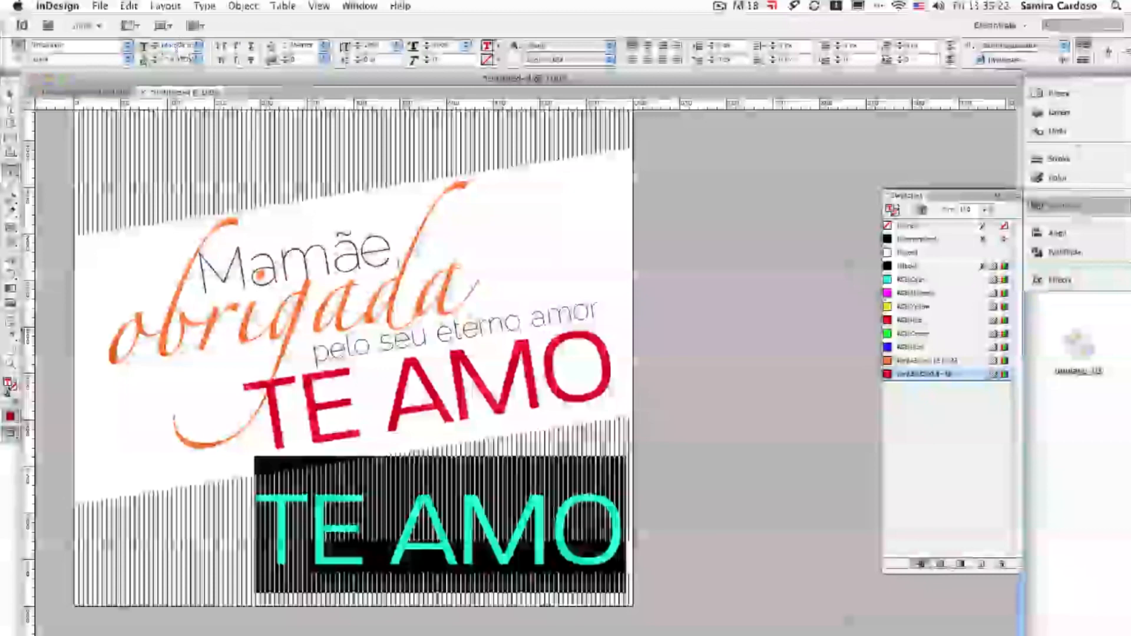
pyautogui.doubleClick(177, 45)
pyautogui.write('15')
pyautogui.press('Return')
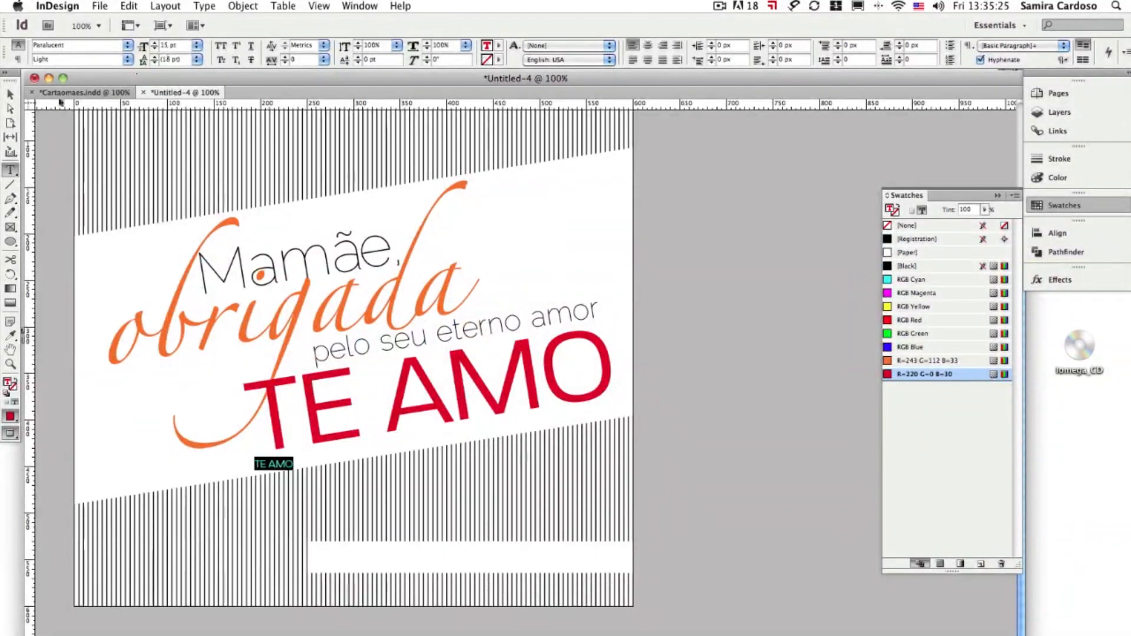
pyautogui.press('Escape')
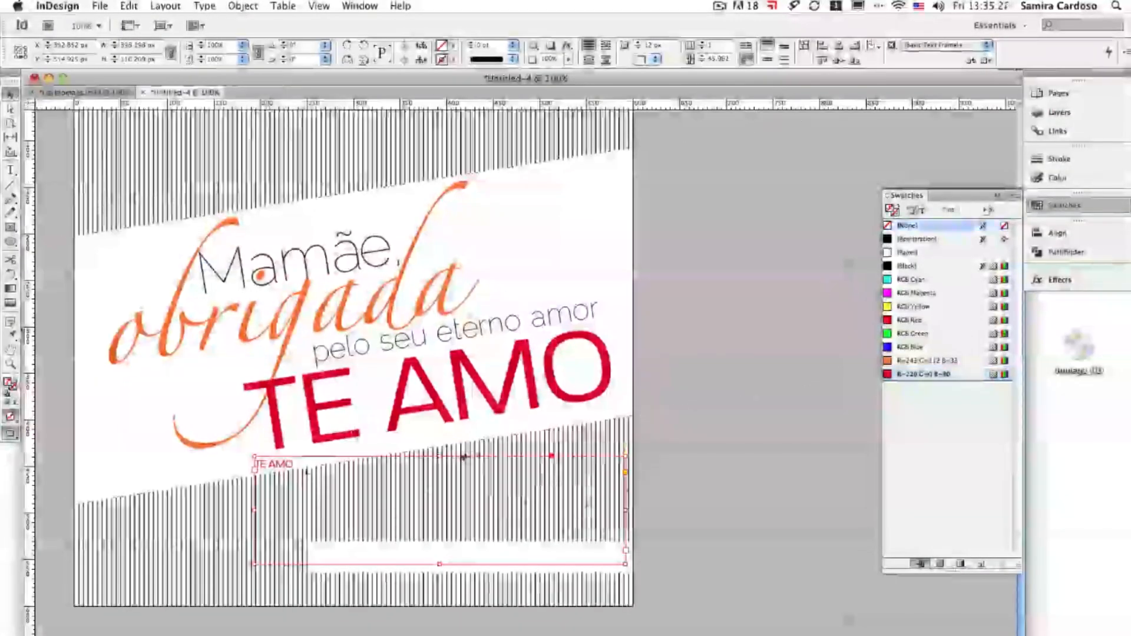
# Shrink the copied text frame to lie within the lower white strip and replace its text with "FELIZ DIA DAS MÃES"
pyautogui.moveTo(443, 457); pyautogui.dragTo(440, 541)
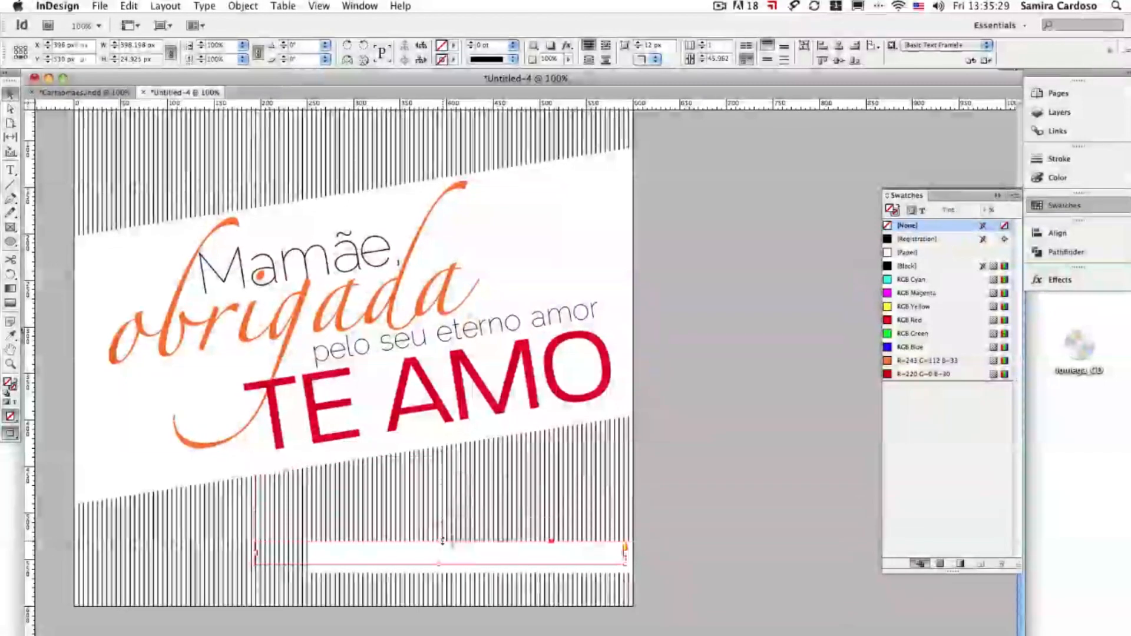
pyautogui.moveTo(255, 554); pyautogui.dragTo(309, 556)
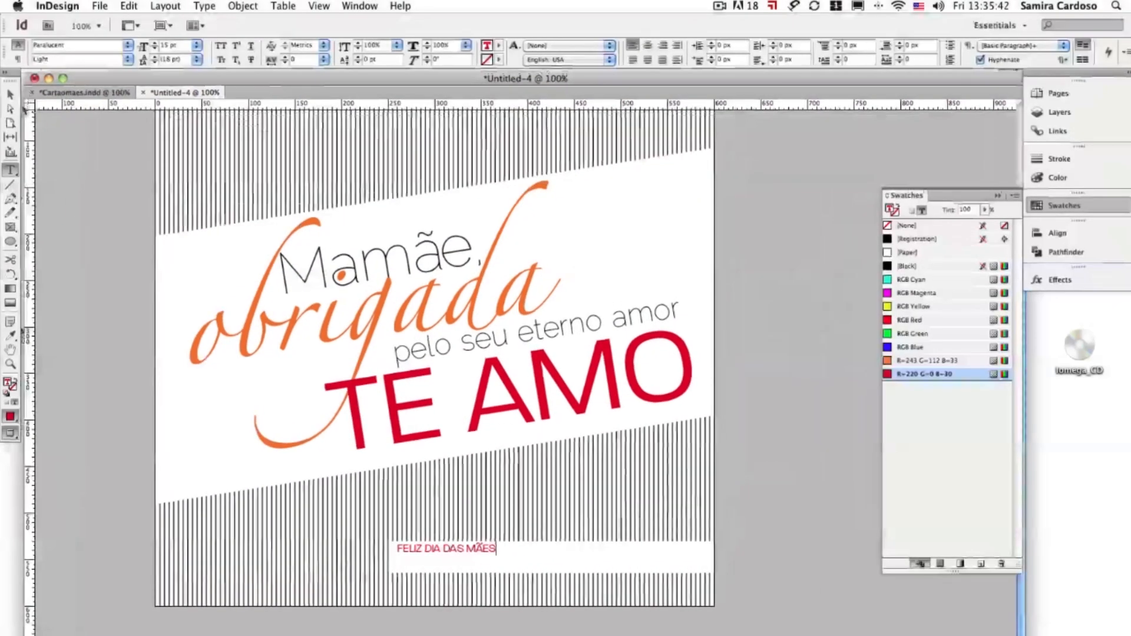
pyautogui.press('Escape')
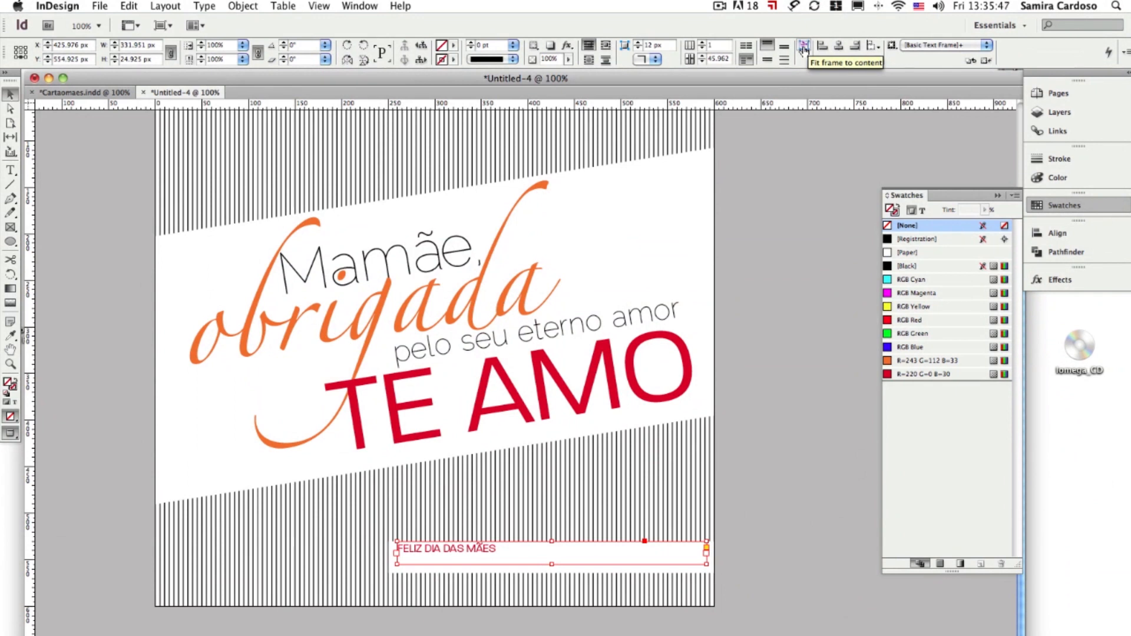
# Fit the "FELIZ DIA DAS MÃES" frame to its content and scale it with its text to about 265 px by 30 px
pyautogui.click(803, 49)
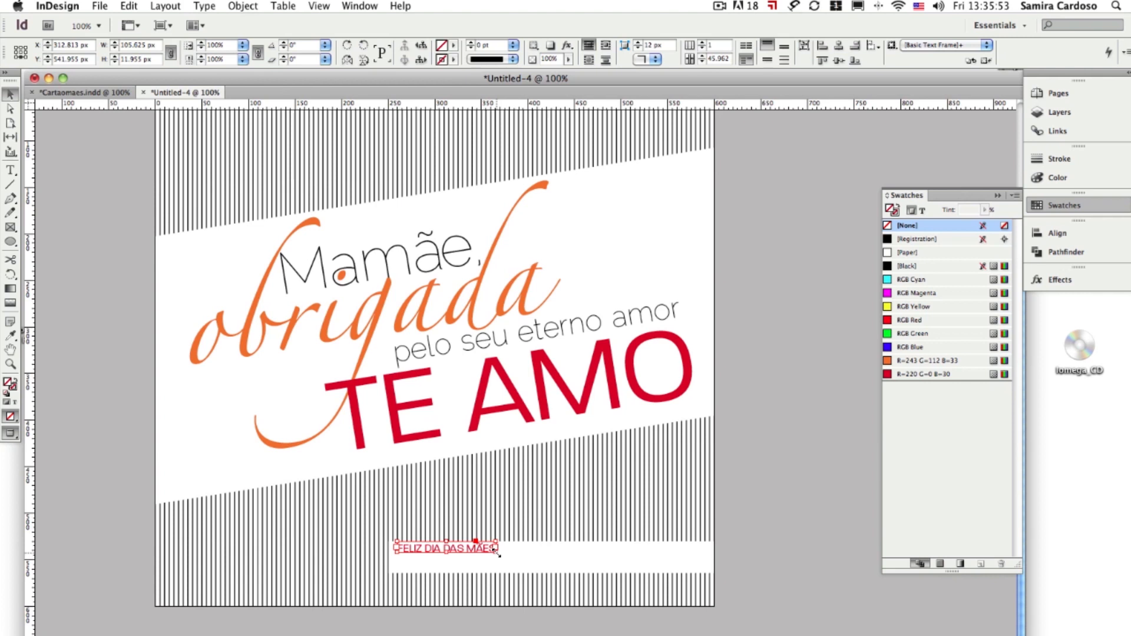
pyautogui.moveTo(497, 553); pyautogui.dragTo(634, 566)
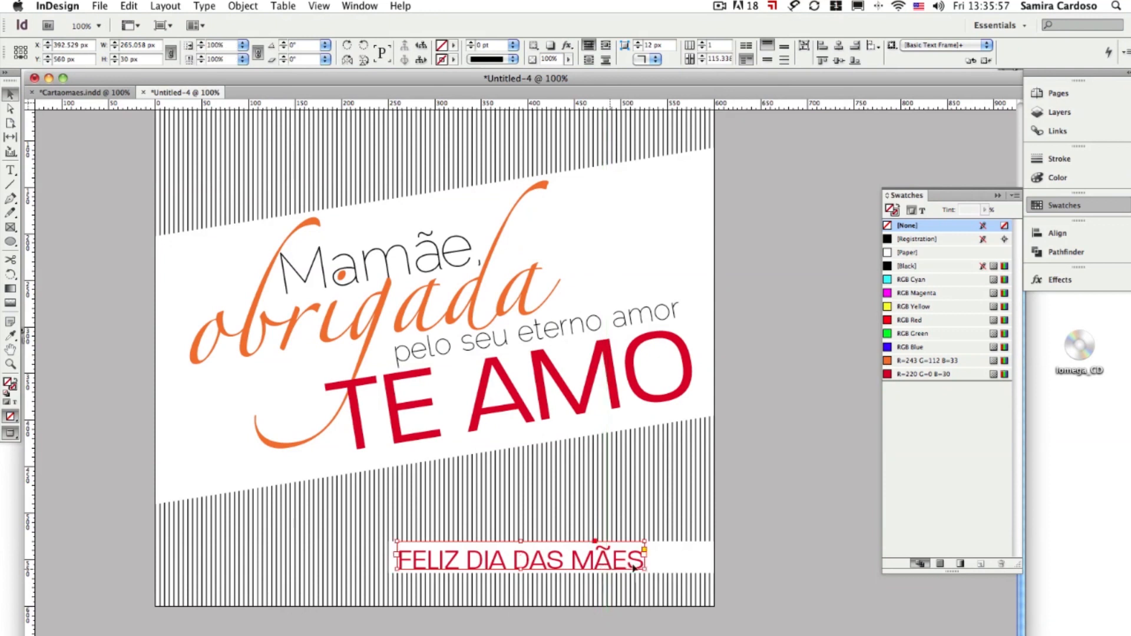
# Set the whole "FELIZ DIA DAS MÃES" text to Bold and colour it with the R=243 G=112 B=33 orange swatch
pyautogui.doubleClick(558, 562)
pyautogui.tripleClick(558, 563)
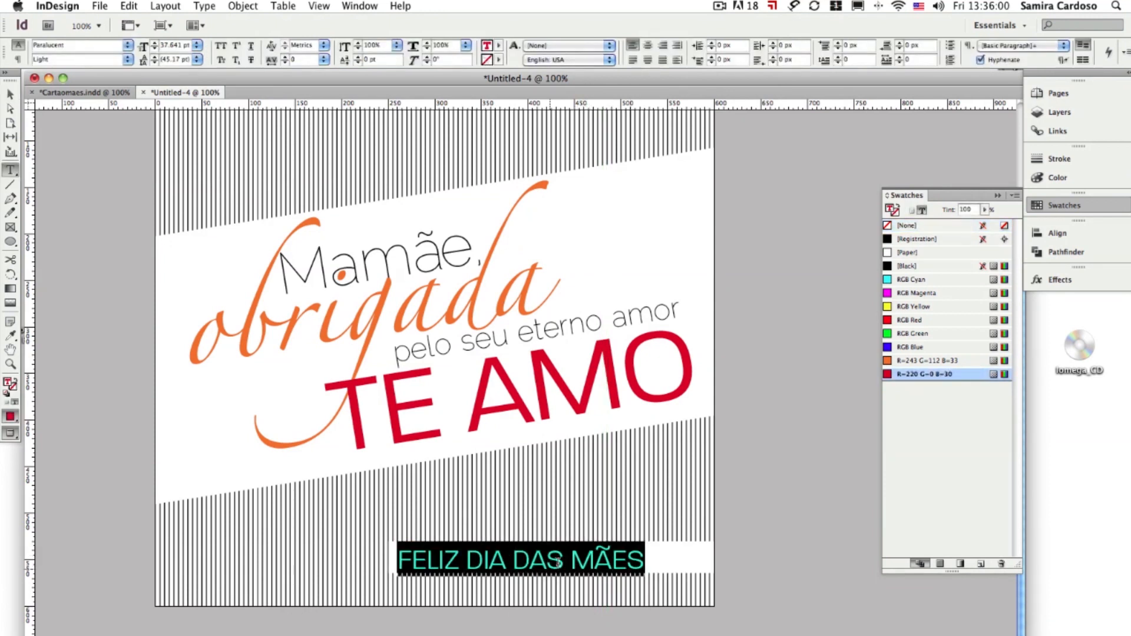
pyautogui.click(128, 60)
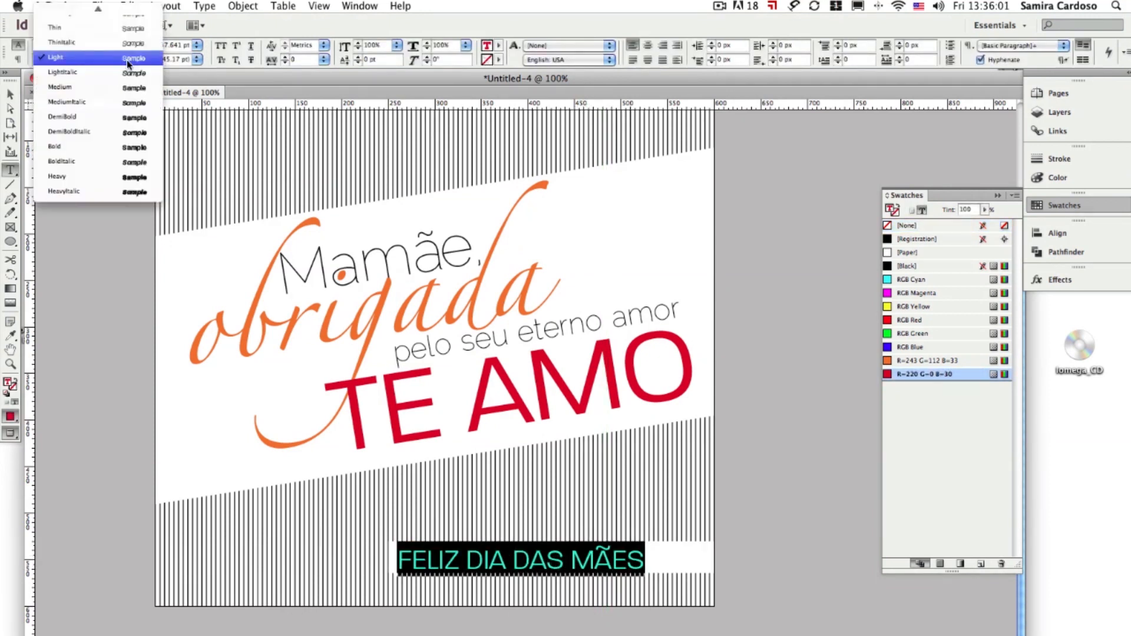
pyautogui.click(130, 148)
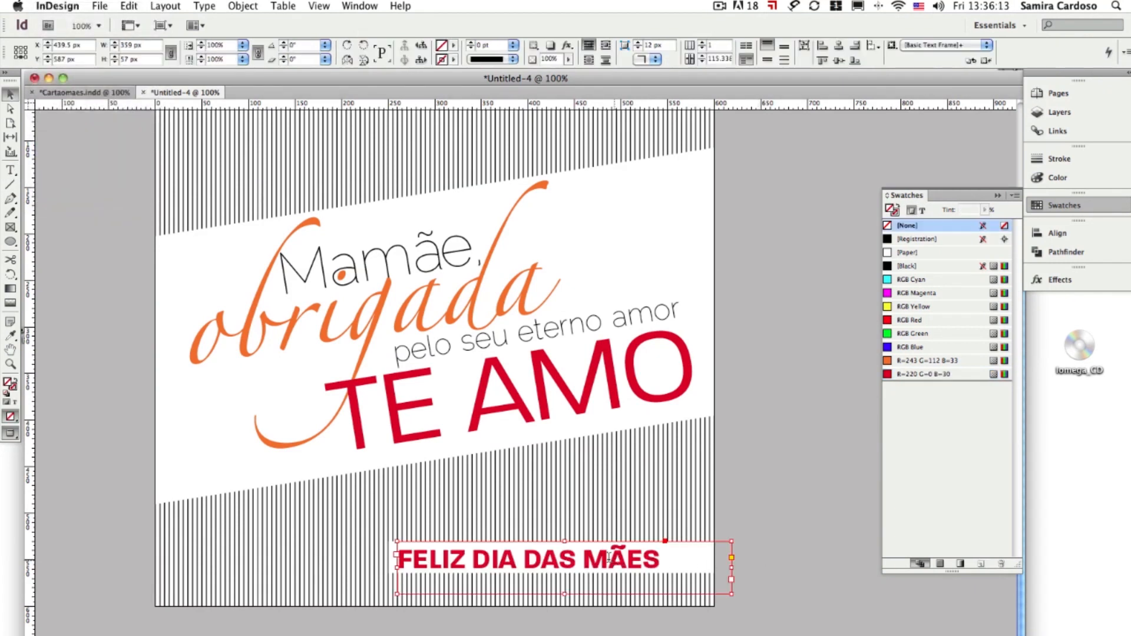
pyautogui.doubleClick(610, 558)
pyautogui.press('super+a')
pyautogui.click(909, 361)
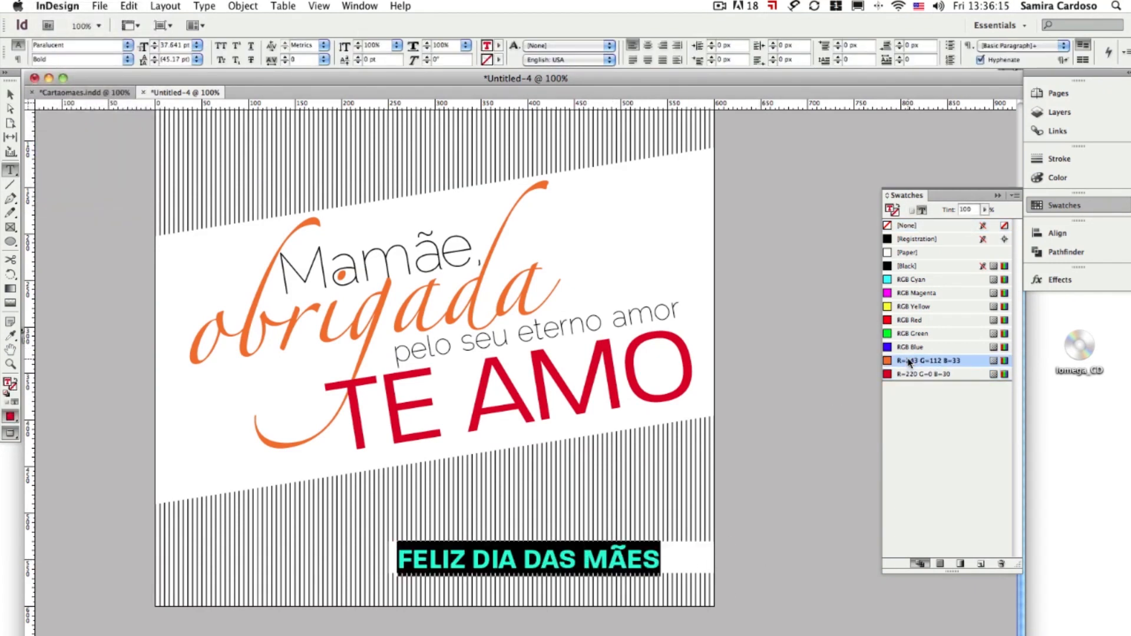
# Shift the orange text toward the page's right edge and shorten the white strip from its left end to match
pyautogui.click(10, 95)
pyautogui.moveTo(390, 559); pyautogui.dragTo(437, 556)
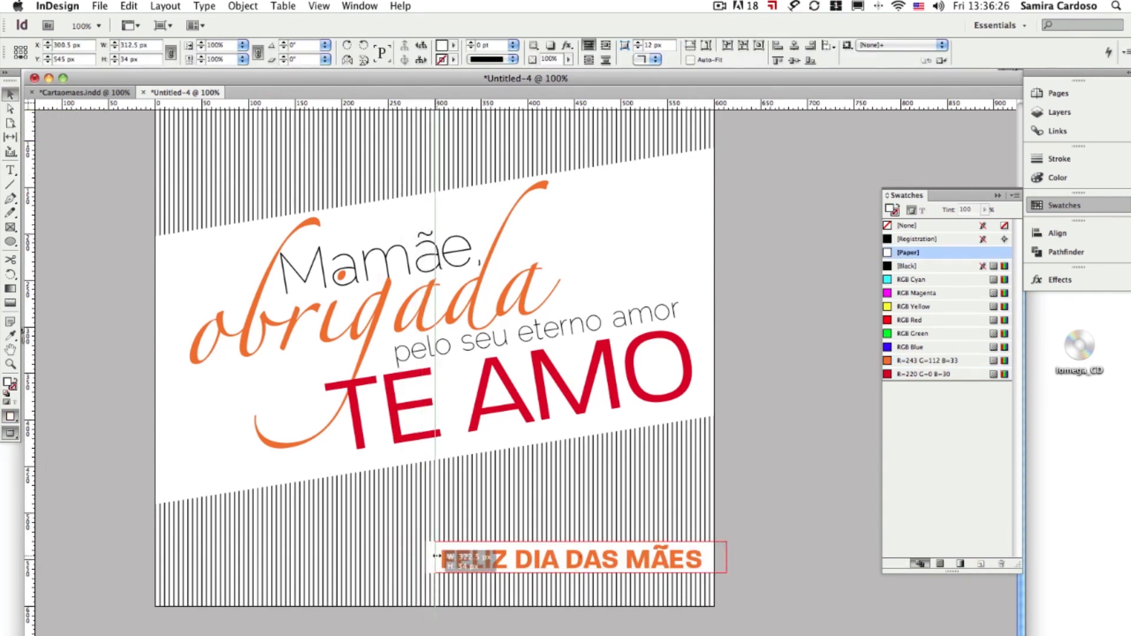
pyautogui.click(474, 559)
pyautogui.click(843, 618)
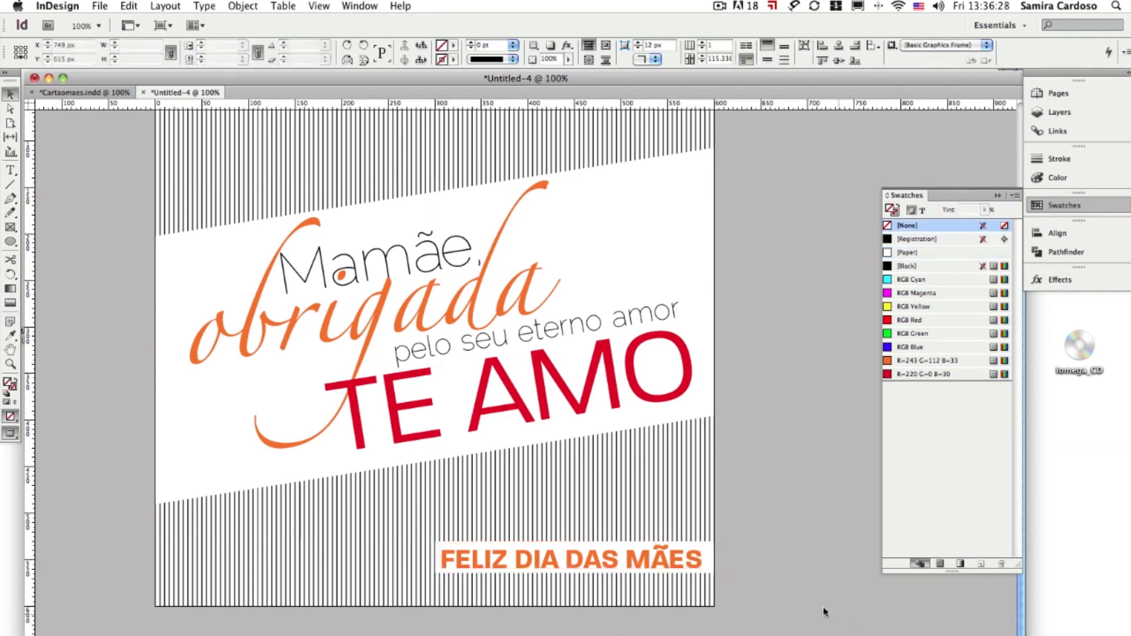
# Move the tilted white band and its text group slightly lower on the page and deselect it
pyautogui.press('super+minus')
pyautogui.hscroll(-3, 701, 561)
pyautogui.hscroll(3, 711, 585)
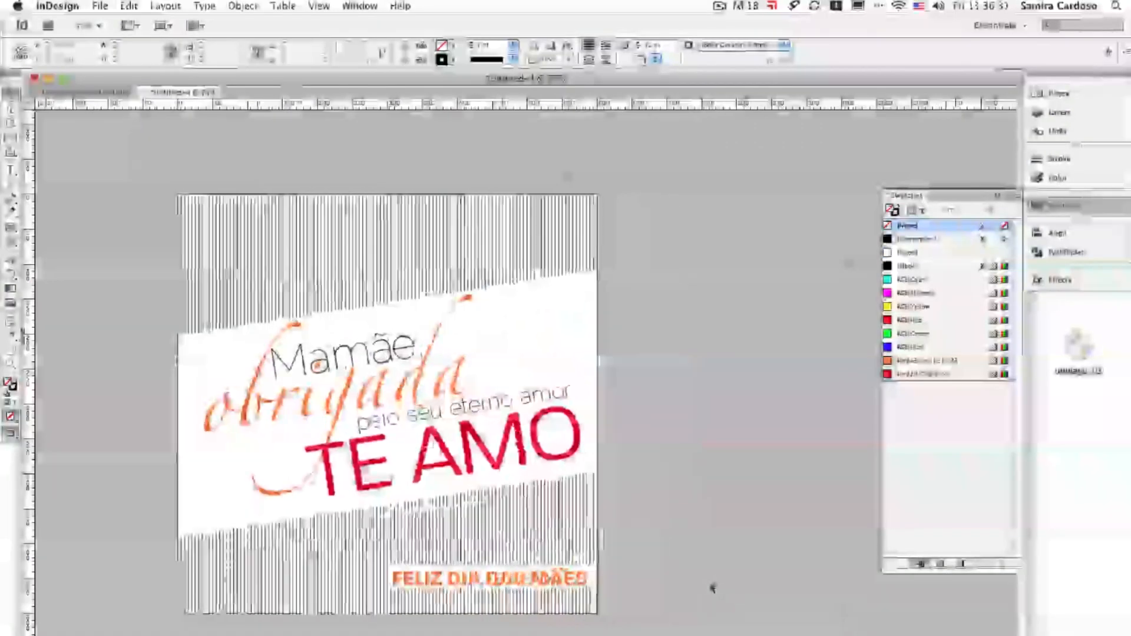
pyautogui.click(452, 458)
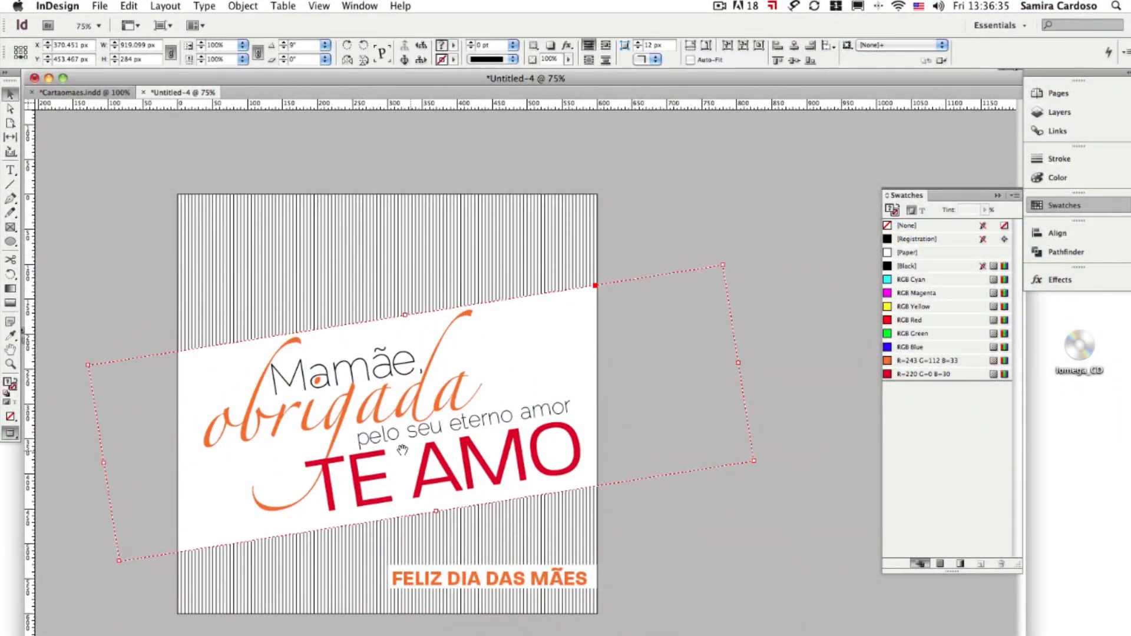
pyautogui.hscroll(-7, 464, 462)
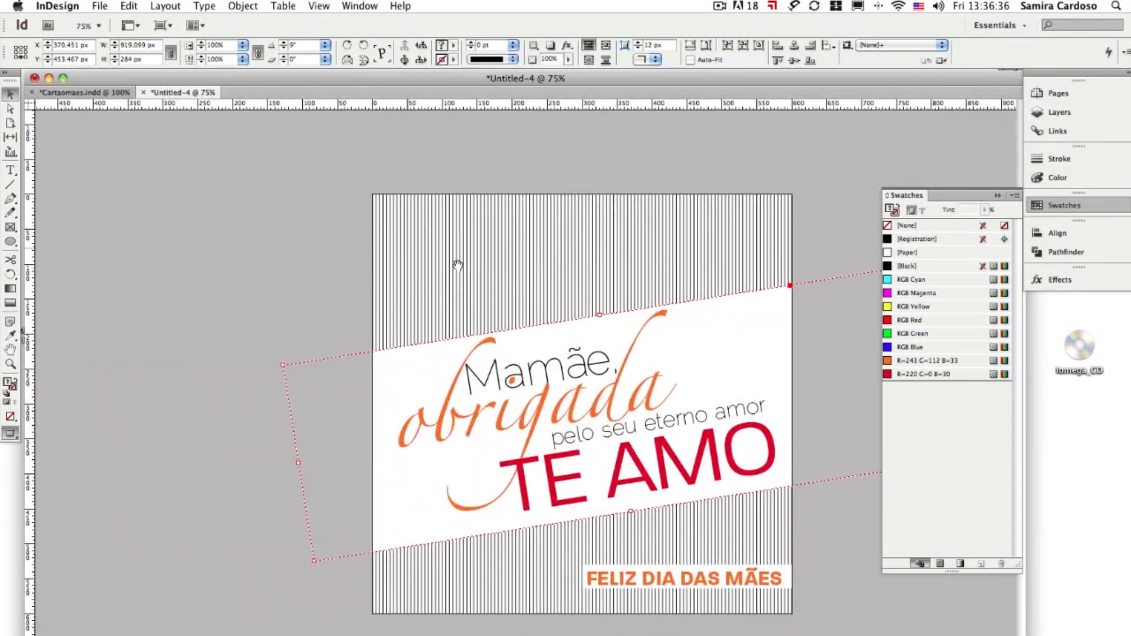
pyautogui.click(508, 260)
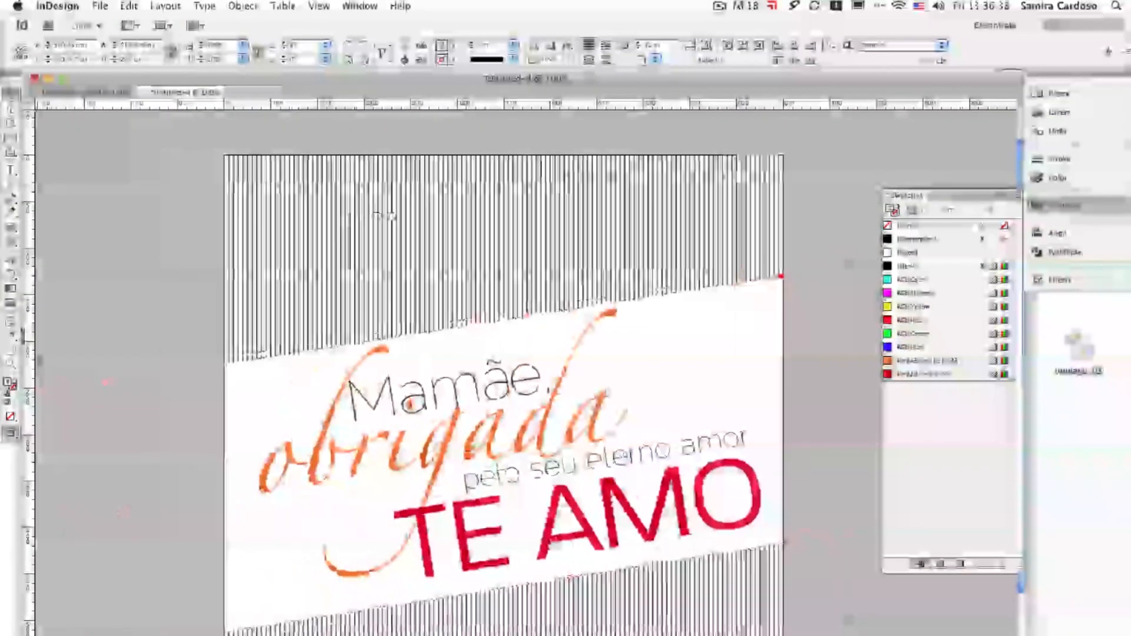
pyautogui.click(178, 215)
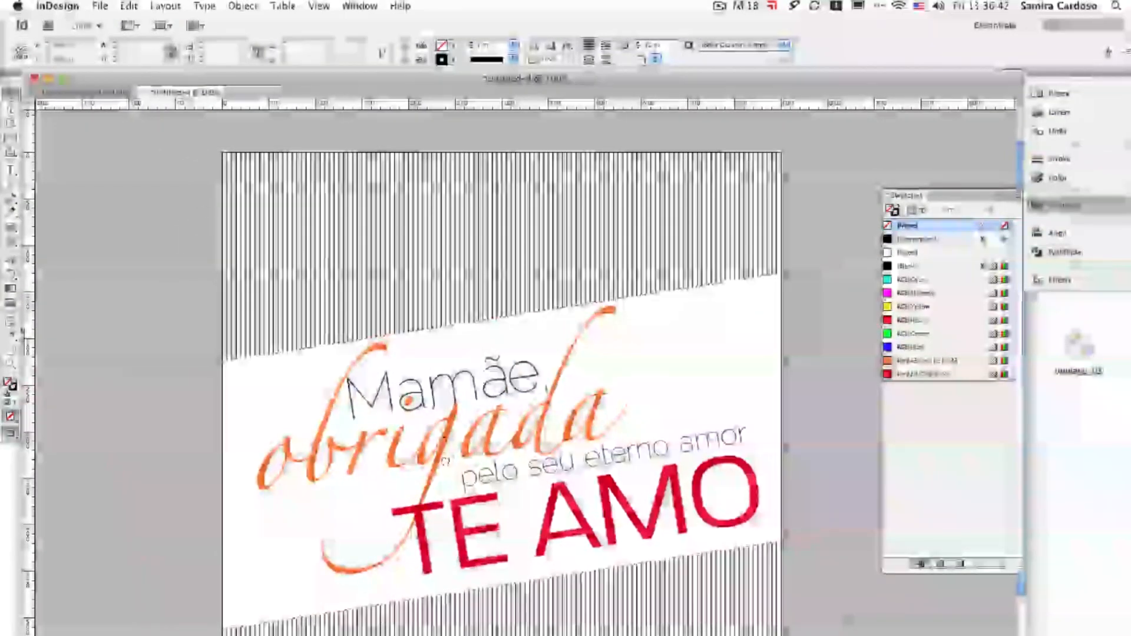
# Load the "Curso Grátis TV" seal image for placing
pyautogui.scroll(-4, 205, 212)
pyautogui.hscroll(2, 206, 211)
pyautogui.scroll(2, 206, 212)
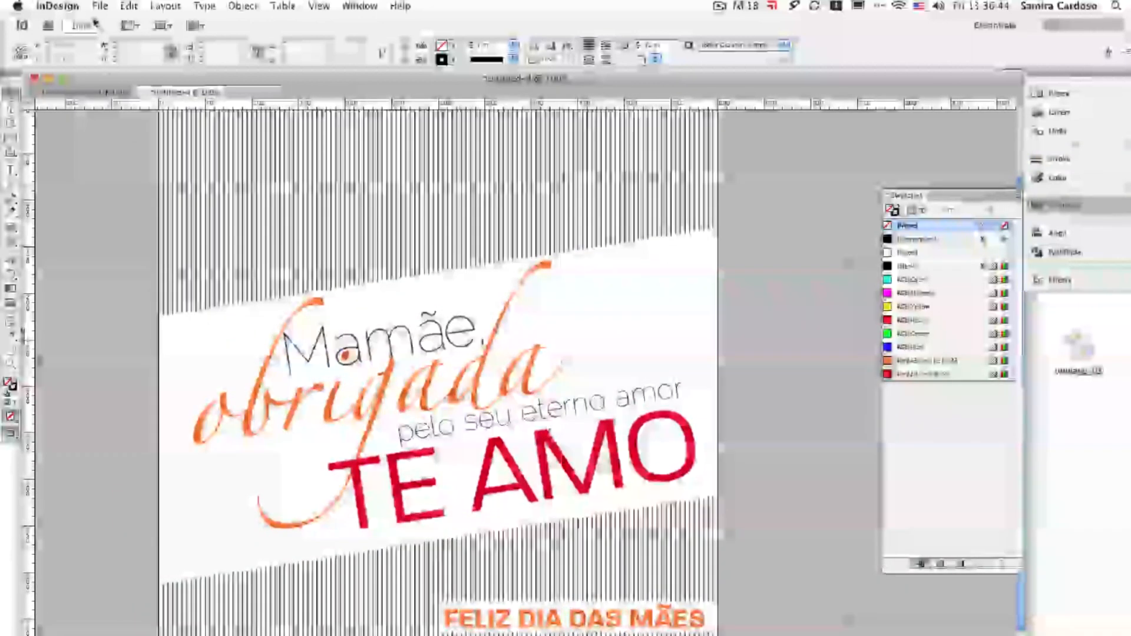
pyautogui.click(99, 6)
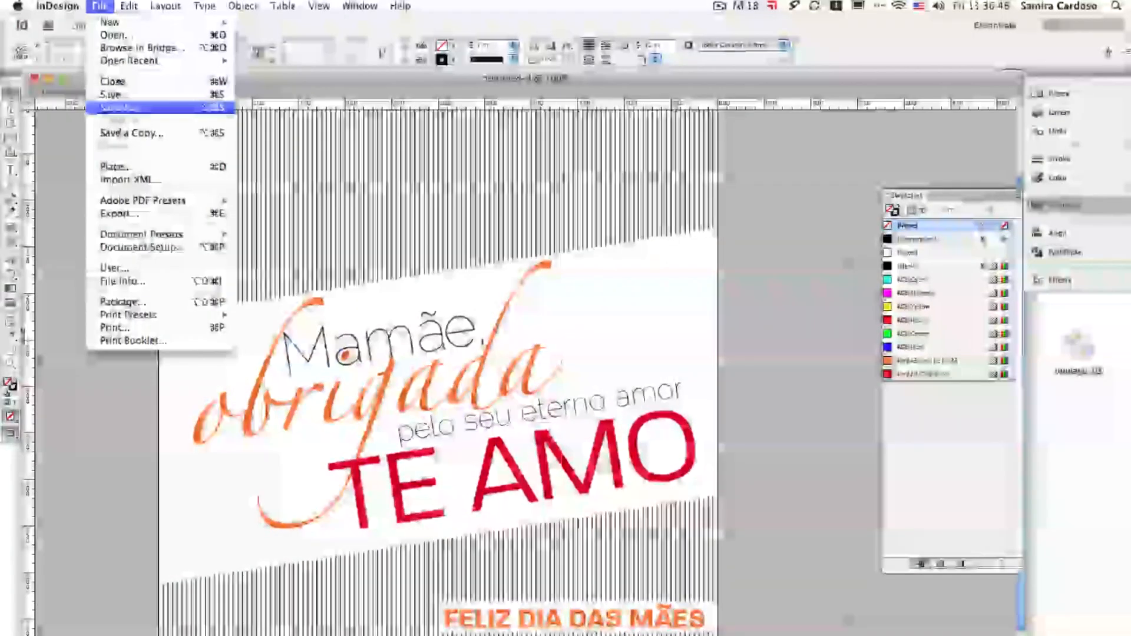
pyautogui.click(97, 169)
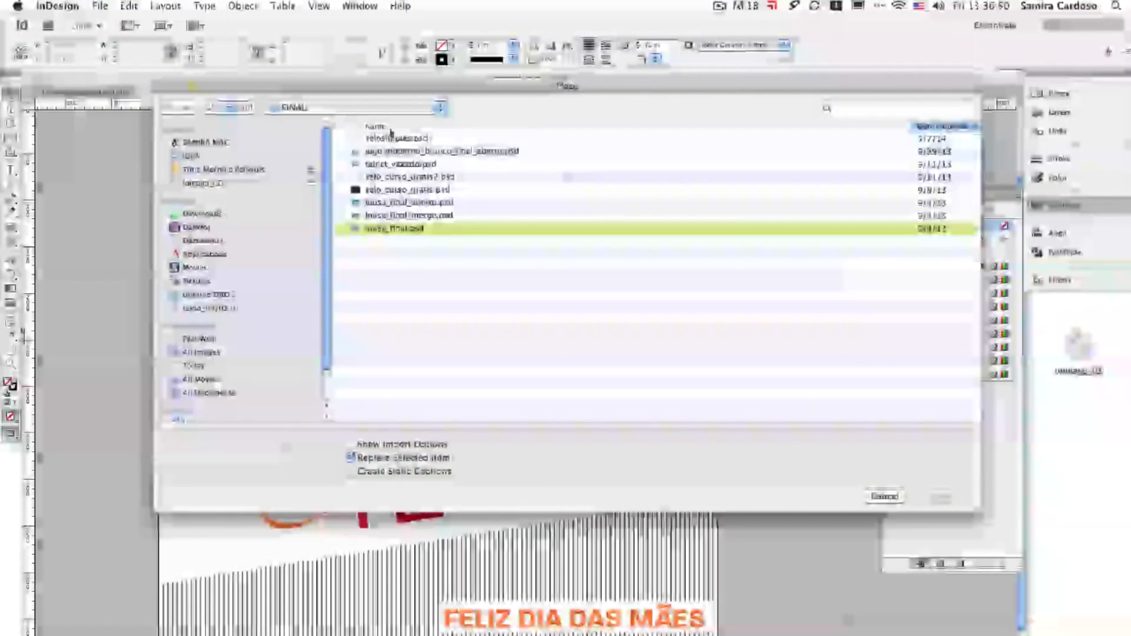
pyautogui.click(368, 139)
pyautogui.click(941, 496)
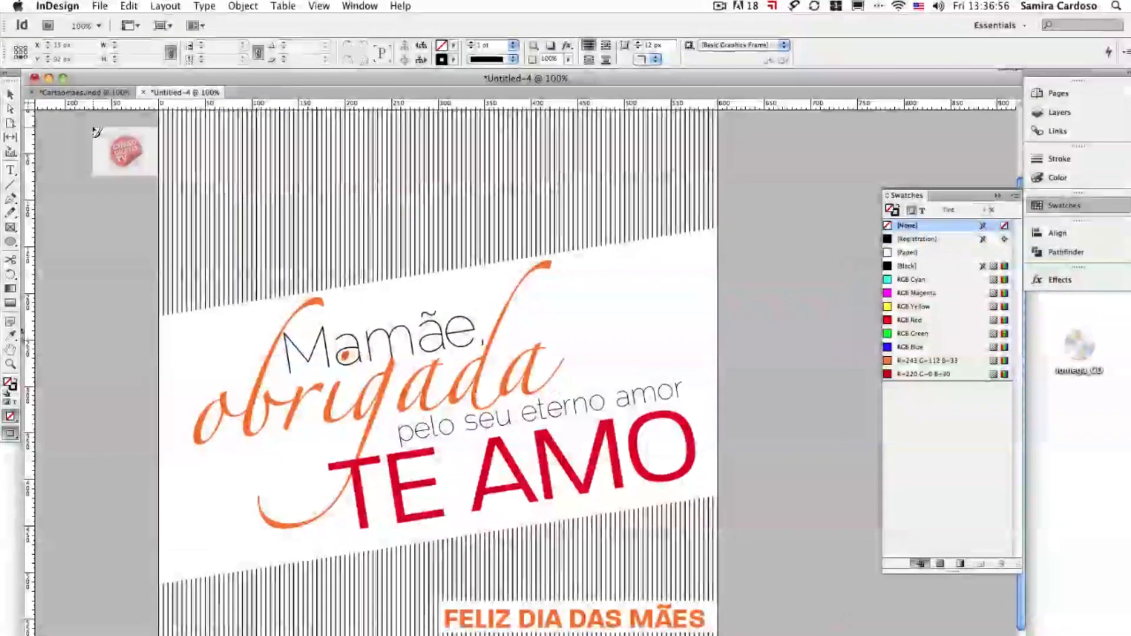
# Place the seal image in a frame about 145 px by 109 px and move it inside the page's upper-left corner
pyautogui.moveTo(93, 128); pyautogui.dragTo(235, 250)
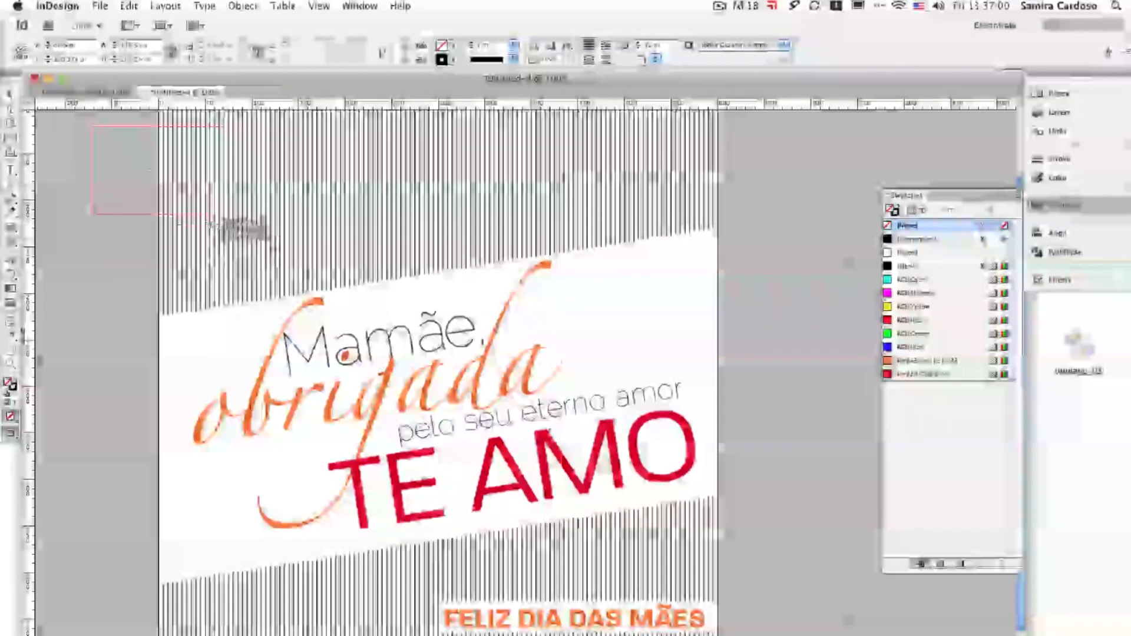
pyautogui.moveTo(229, 236); pyautogui.dragTo(229, 237)
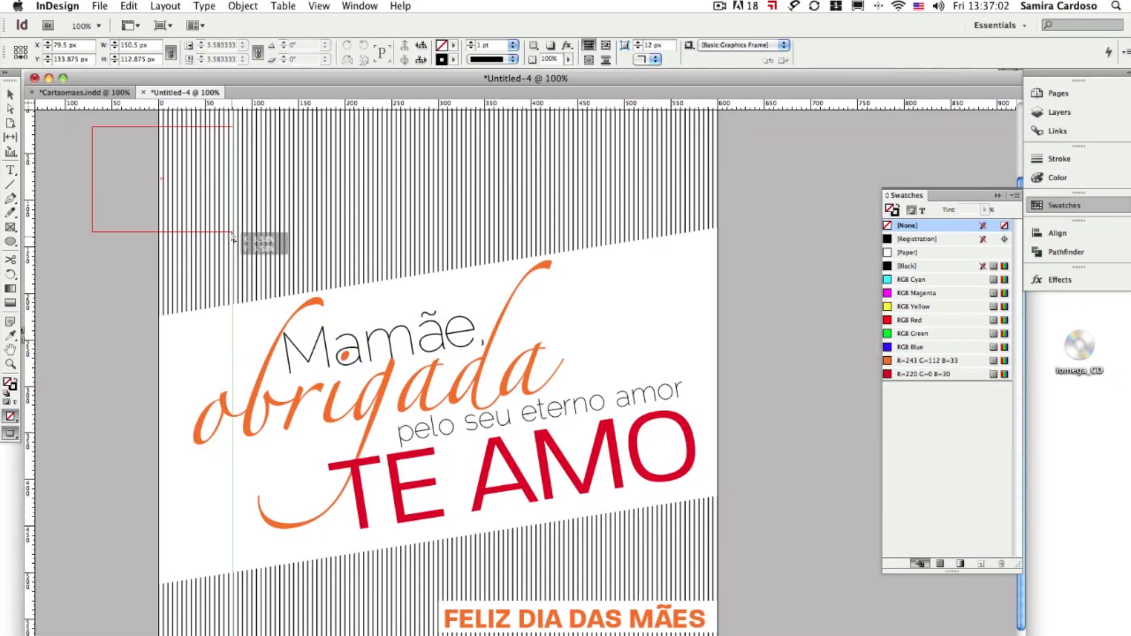
pyautogui.moveTo(230, 235); pyautogui.dragTo(228, 232)
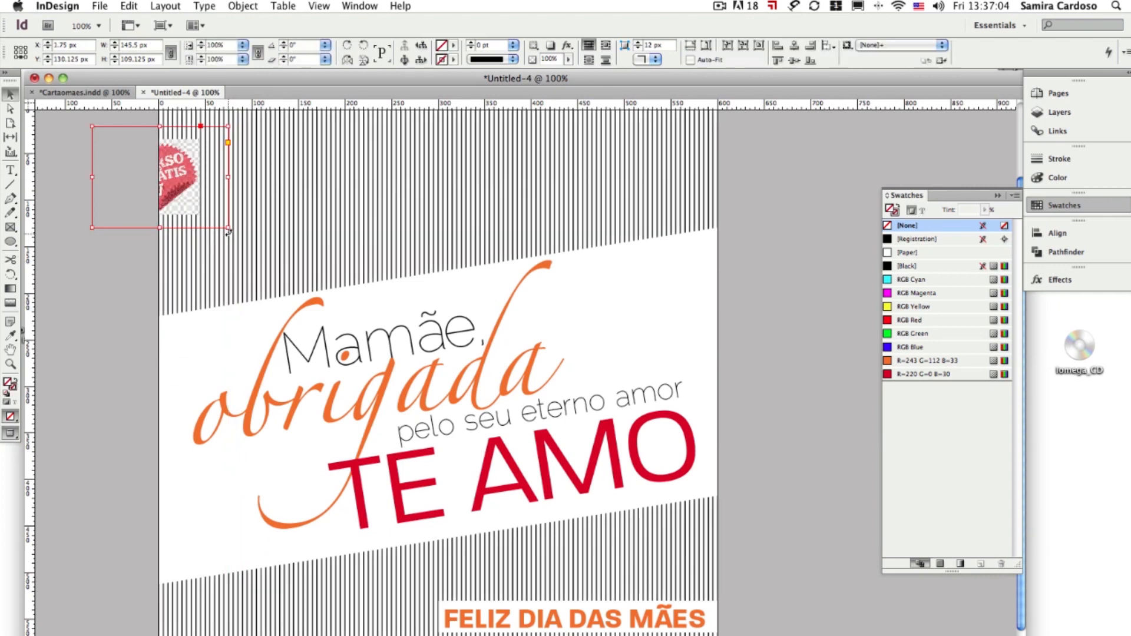
pyautogui.moveTo(192, 181); pyautogui.dragTo(275, 173)
# Switch the display performance to High Quality Display
pyautogui.scroll(2, 271, 177)
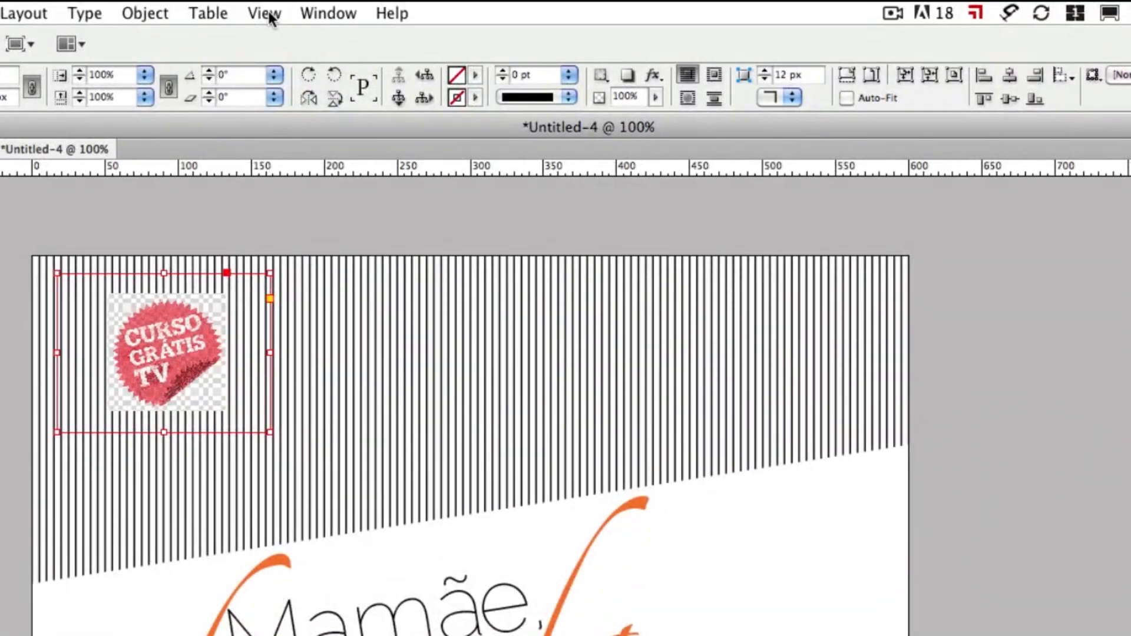
pyautogui.click(319, 7)
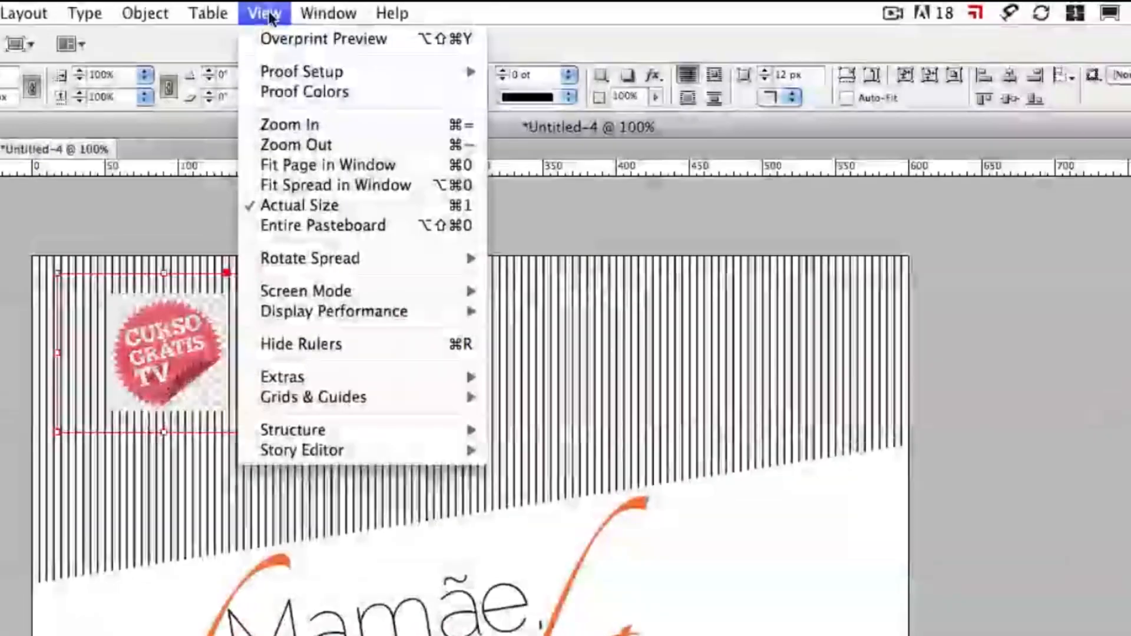
pyautogui.moveTo(286, 312)
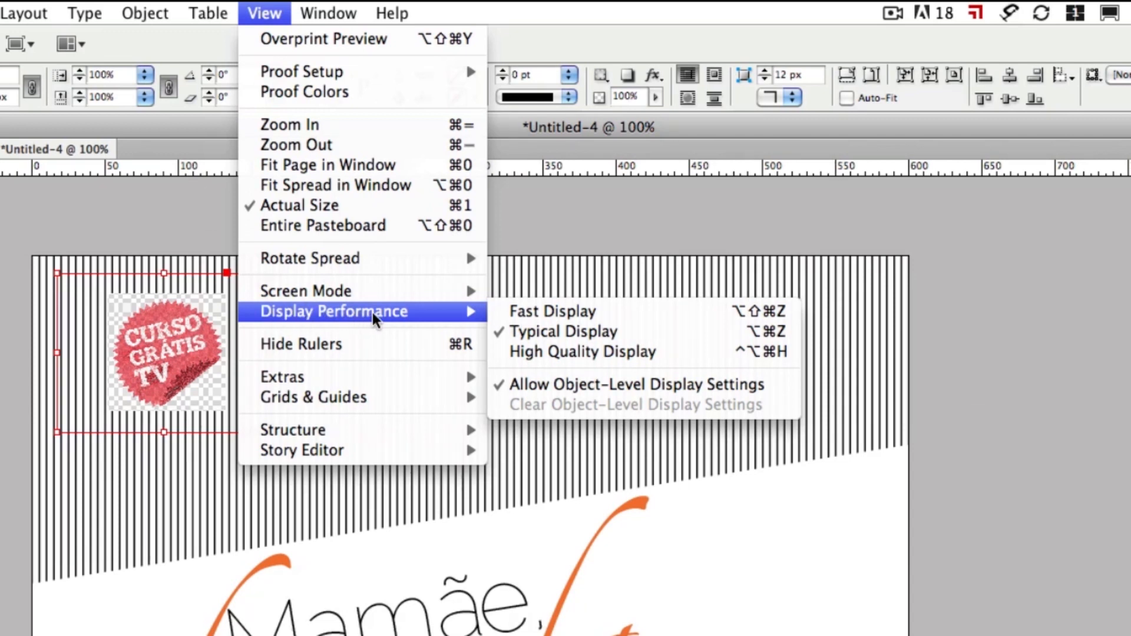
pyautogui.click(580, 353)
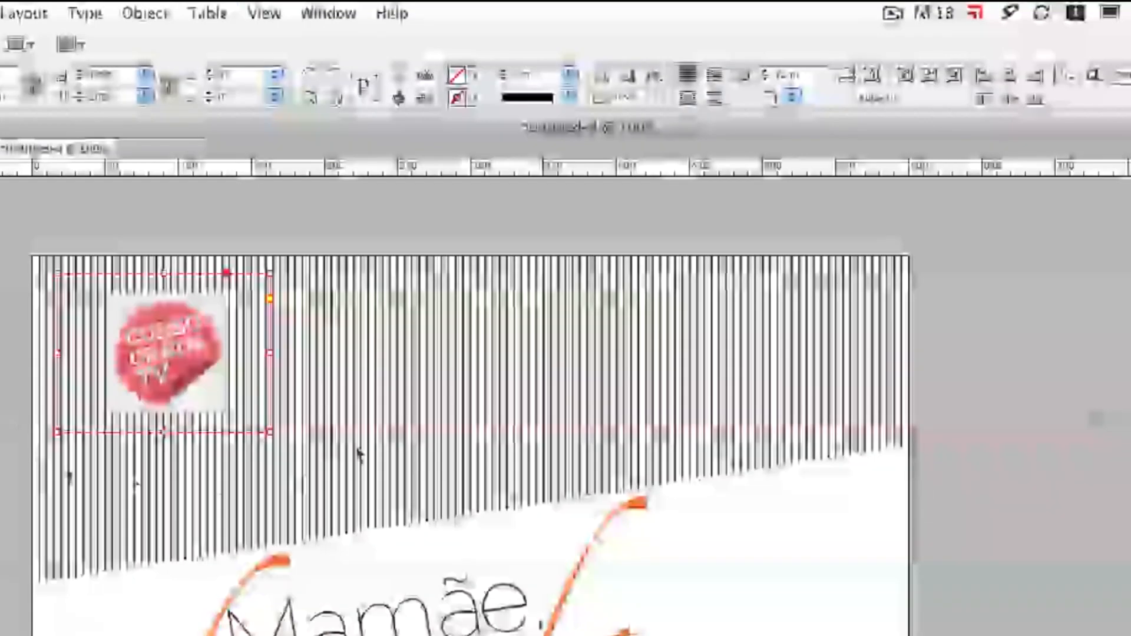
# Hide the "Rounded Rectangle 2" layer of the placed seal image through its object layer options
pyautogui.moveTo(12, 239); pyautogui.dragTo(378, 471)
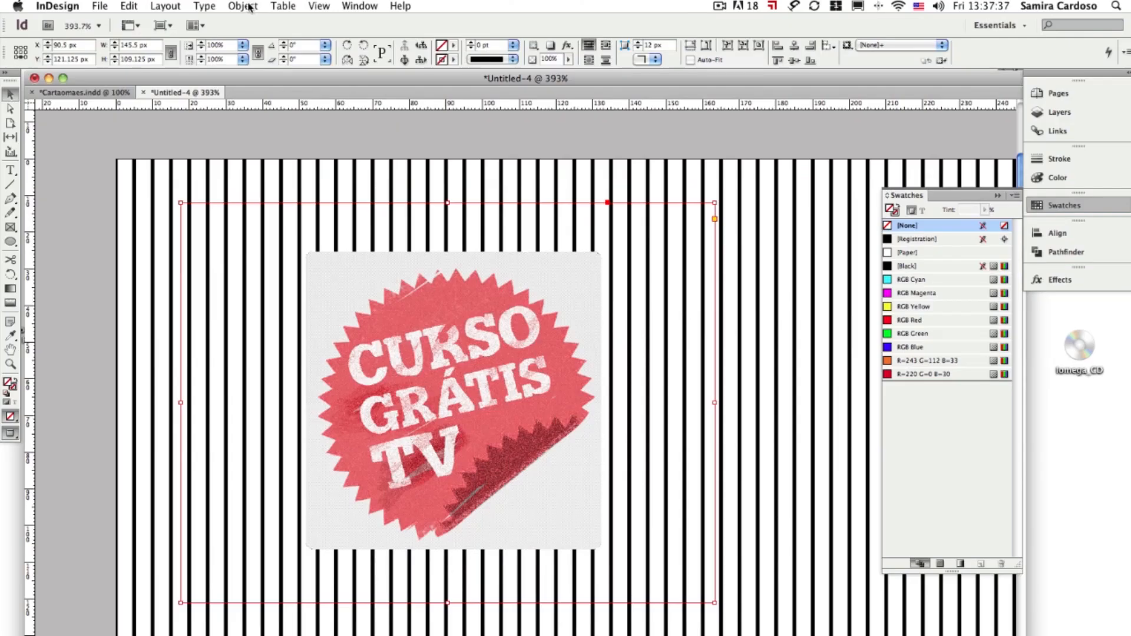
pyautogui.click(243, 6)
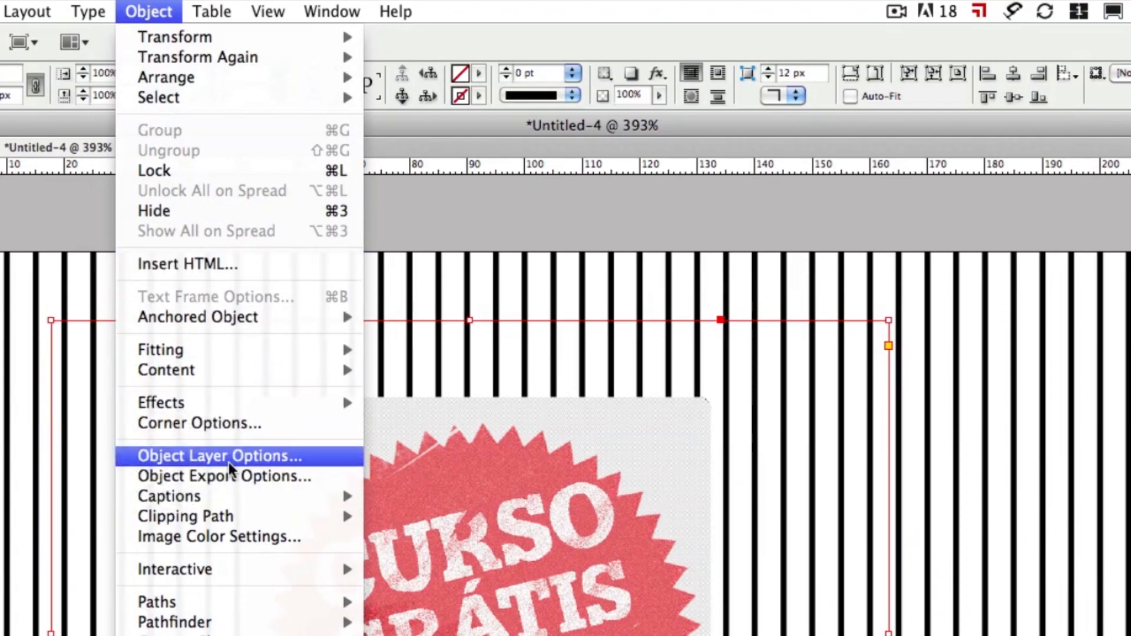
pyautogui.click(248, 464)
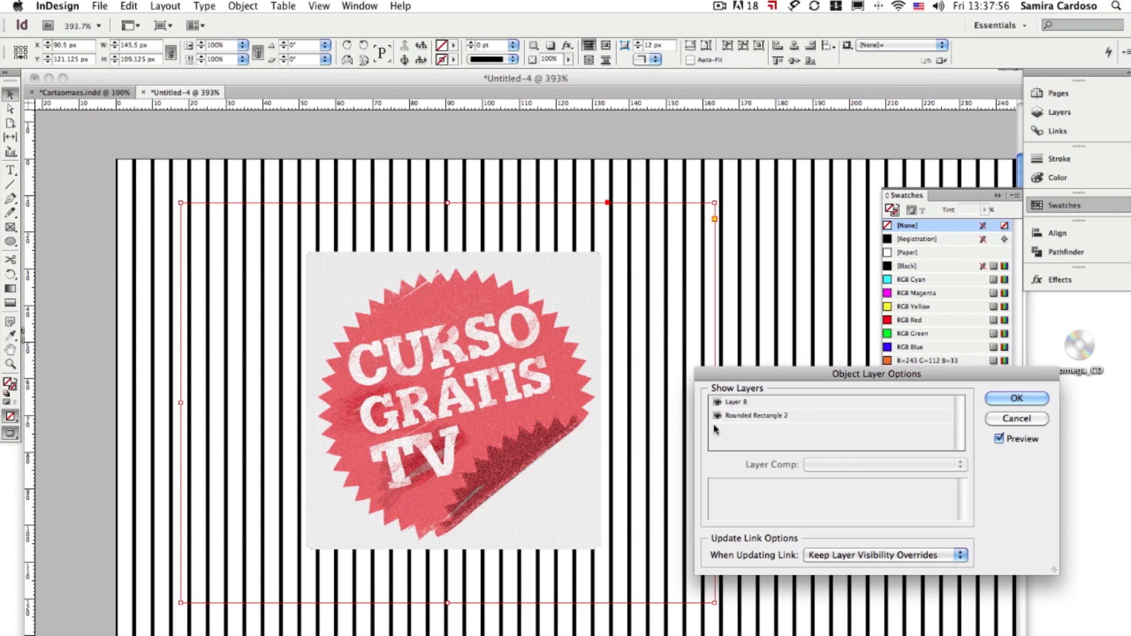
pyautogui.moveTo(737, 375); pyautogui.dragTo(707, 376)
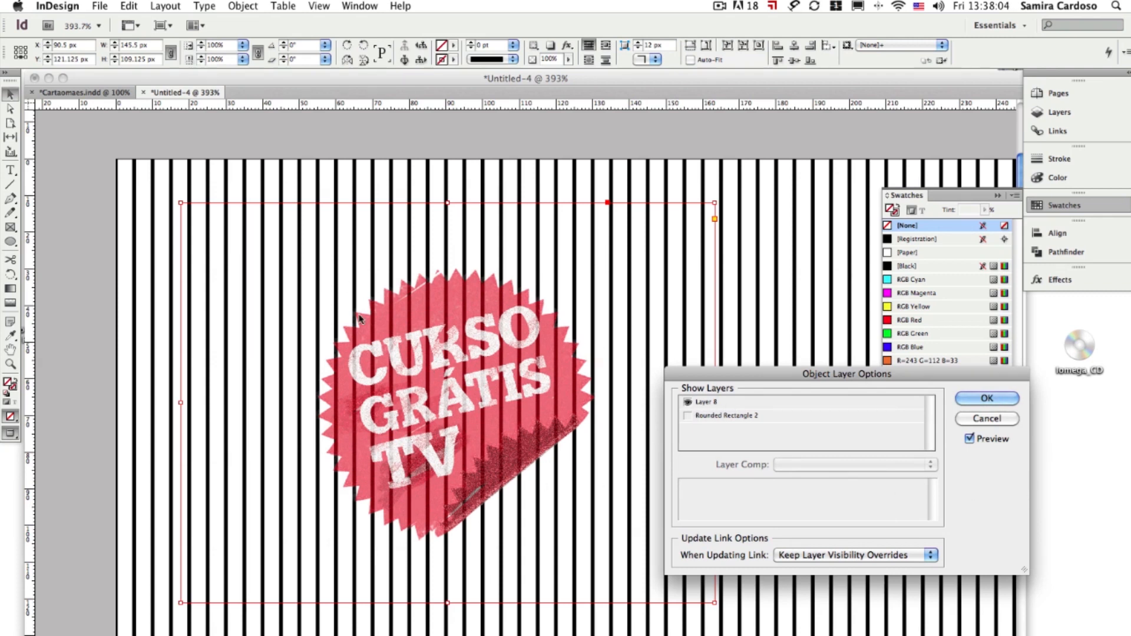
pyautogui.click(987, 399)
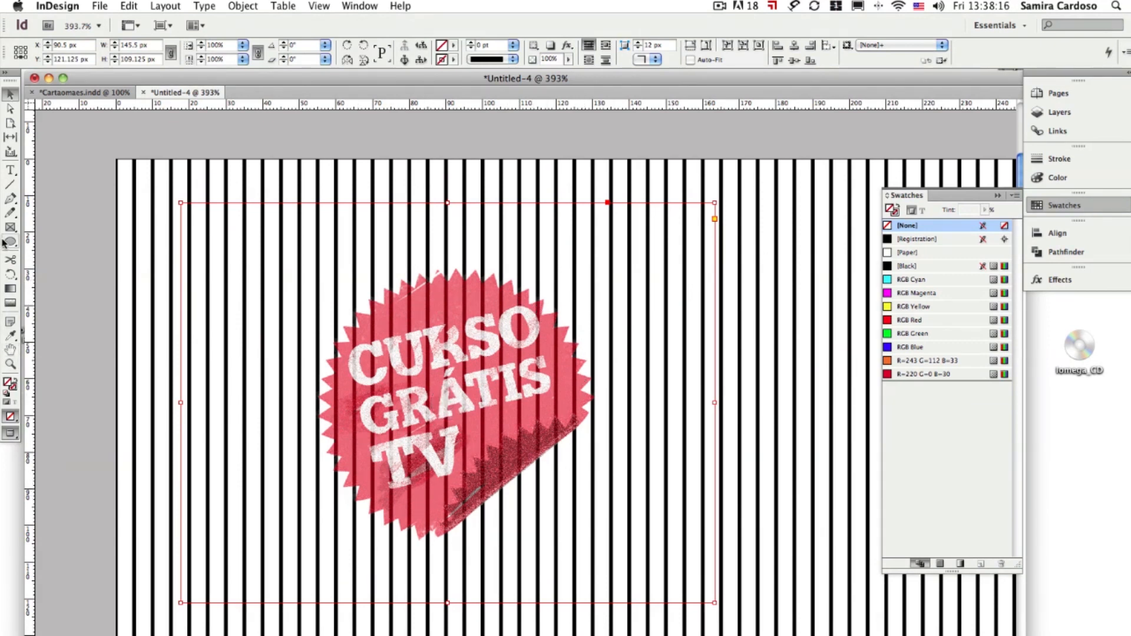
# Draw an ellipse about 76 px by 58 px over the seal and keep it selected for resizing
pyautogui.moveTo(9, 245); pyautogui.dragTo(57, 262)
pyautogui.moveTo(340, 323); pyautogui.dragTo(618, 532)
pyautogui.press('v')
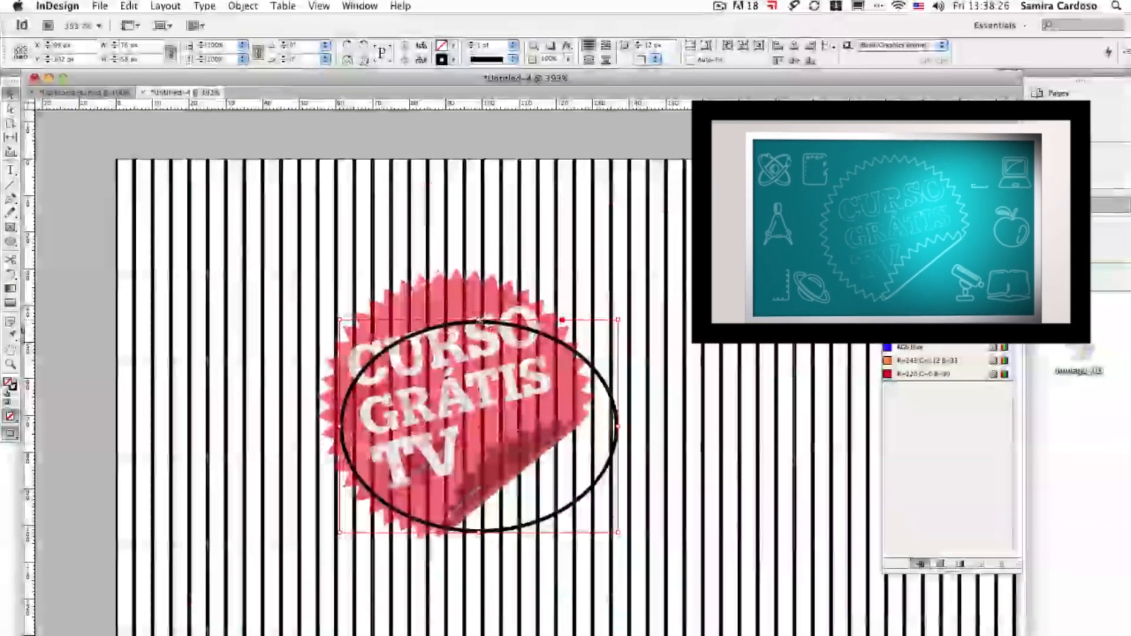
# Resize the ellipse to a circle of about 69 px by 69 px that fits inside the seal's jagged edge
pyautogui.moveTo(478, 320); pyautogui.dragTo(479, 284)
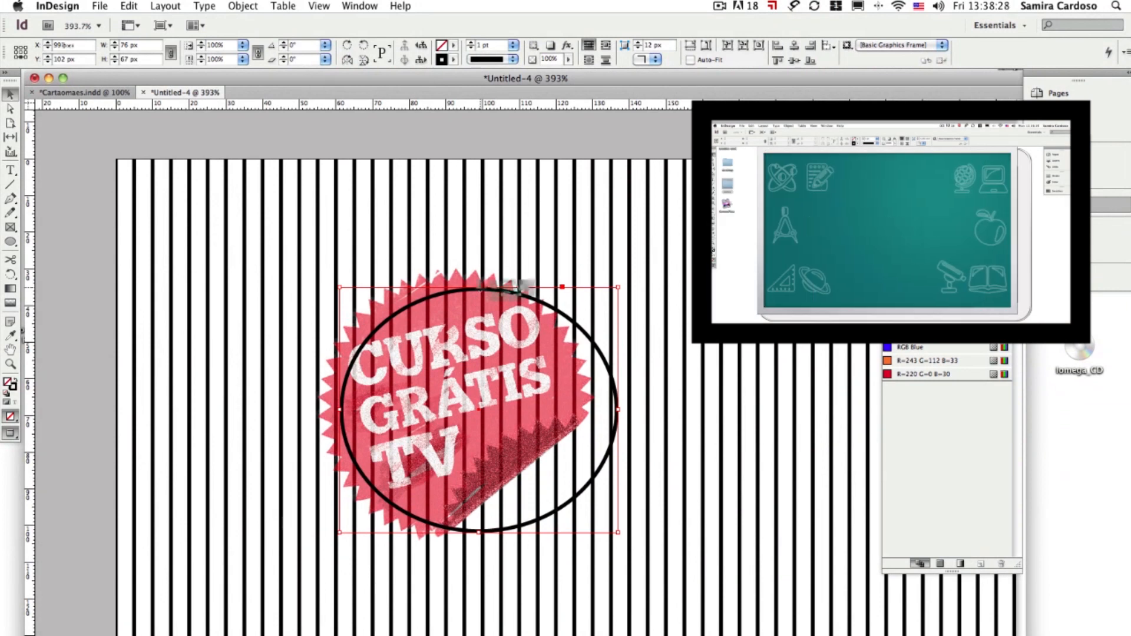
pyautogui.moveTo(340, 408); pyautogui.dragTo(332, 407)
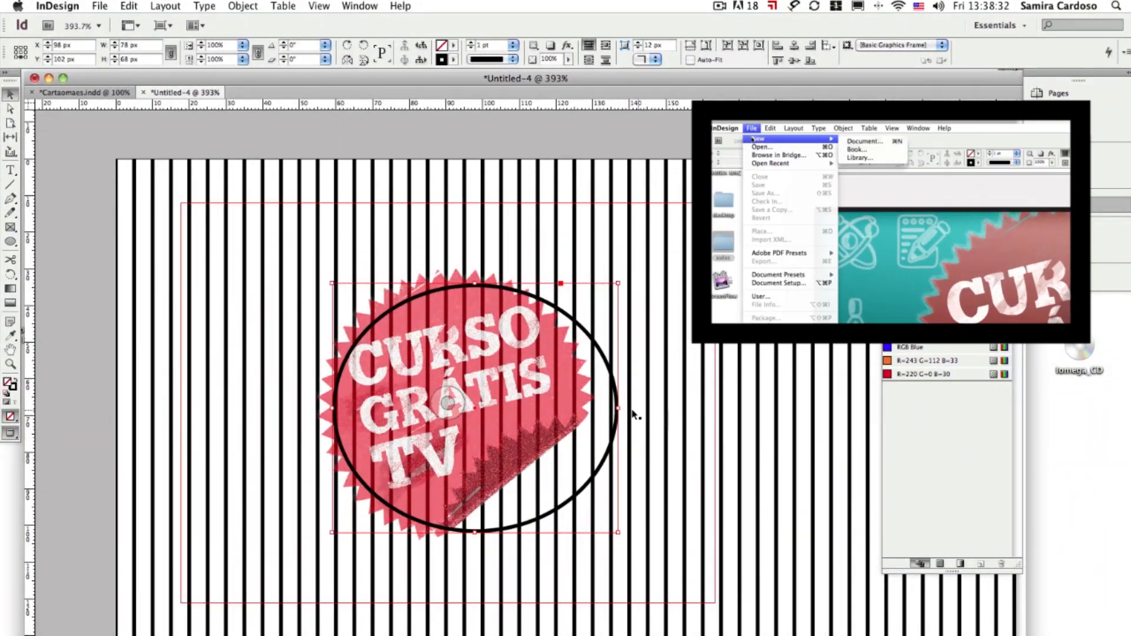
pyautogui.moveTo(618, 408); pyautogui.dragTo(572, 407)
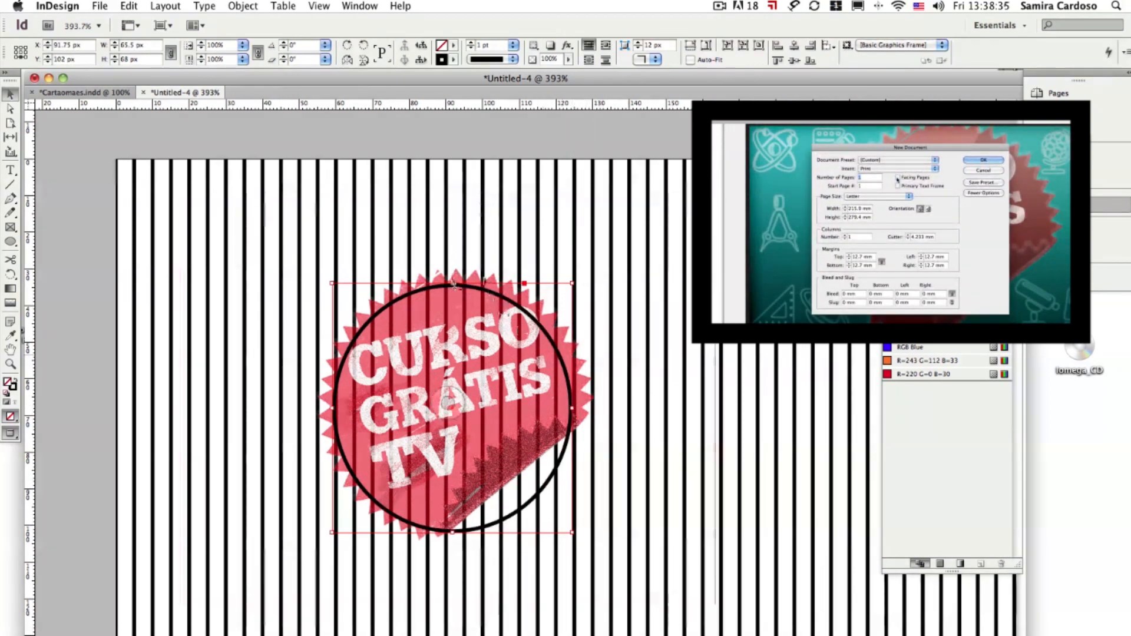
pyautogui.moveTo(572, 408); pyautogui.dragTo(585, 408)
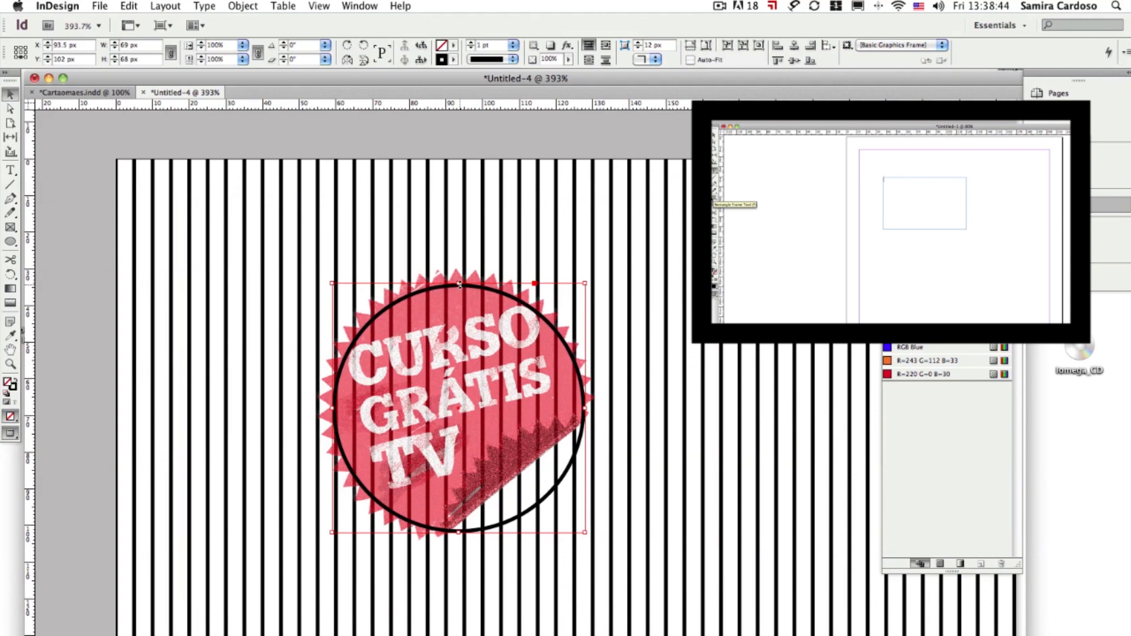
pyautogui.moveTo(460, 282); pyautogui.dragTo(462, 282)
pyautogui.hscroll(3, 463, 284)
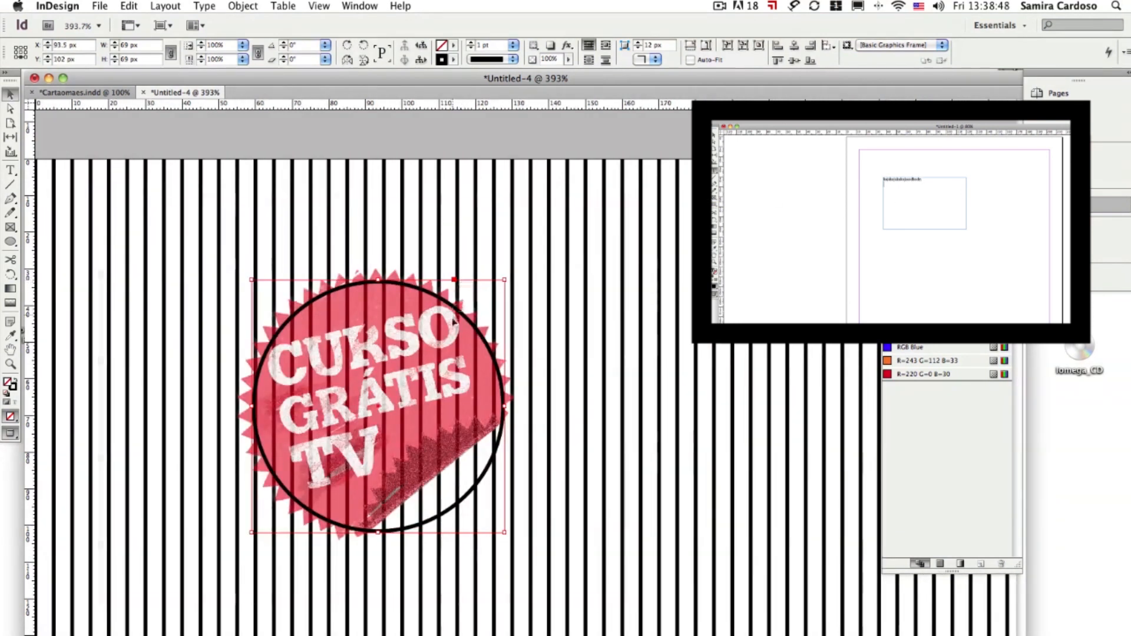
# Convert the circle's rightmost and lowest anchor points to corner points so the edge between them follows the seal's fold
pyautogui.hscroll(-3, 583, 381)
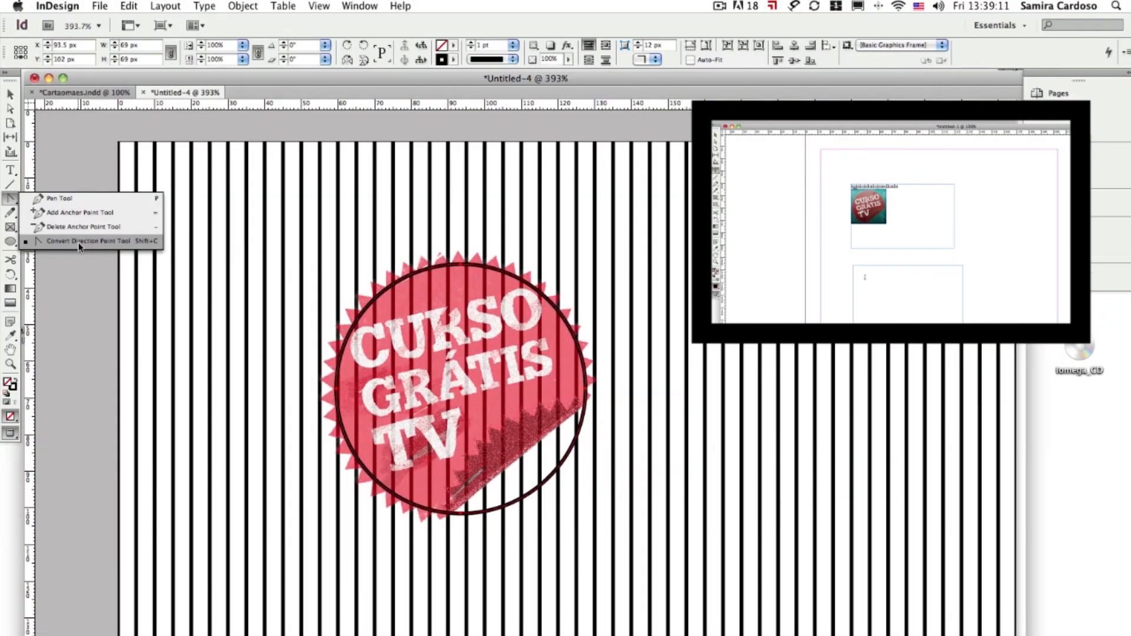
pyautogui.click(114, 242)
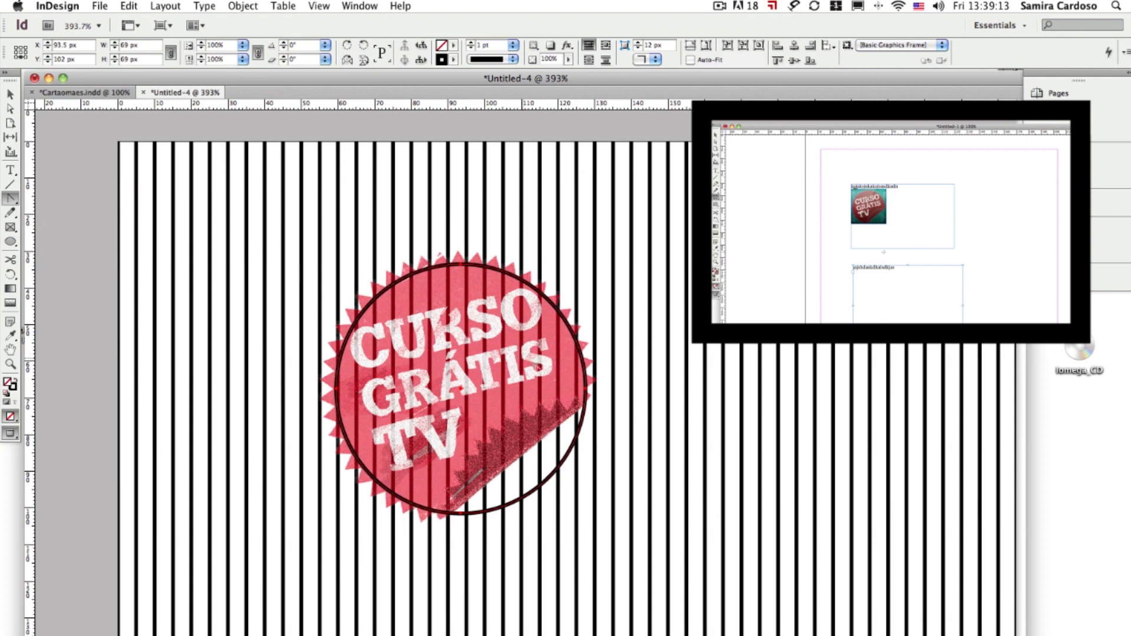
pyautogui.click(588, 393)
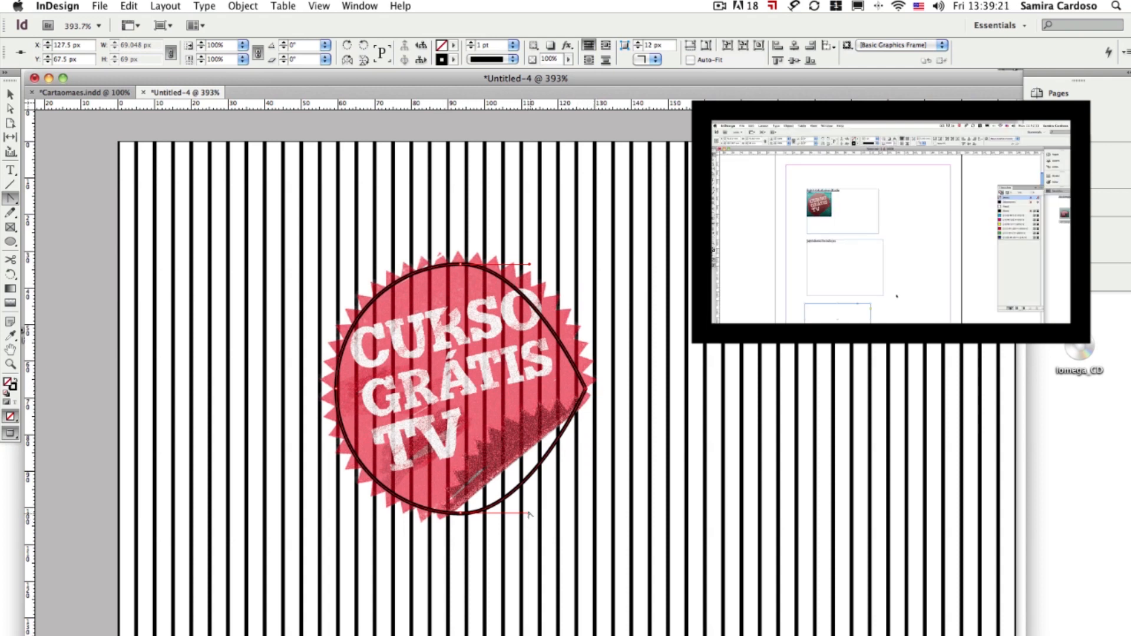
pyautogui.click(462, 514)
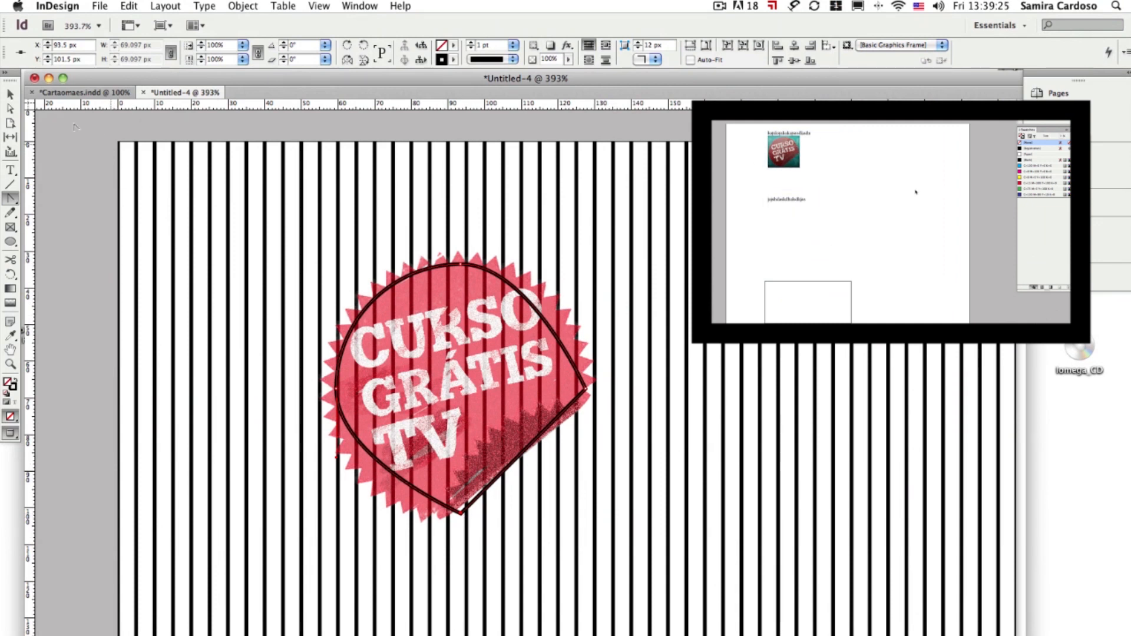
# Shift the shape's two corner points and adjust its upper and left curve handles to match the seal's outline and folded edge
pyautogui.click(10, 110)
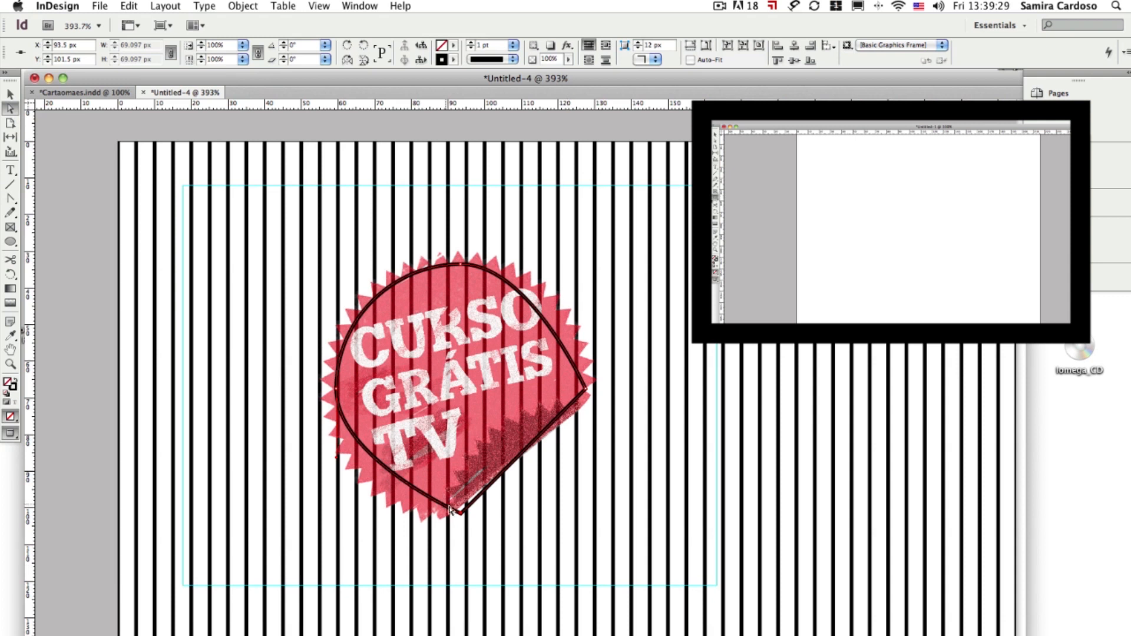
pyautogui.moveTo(465, 519); pyautogui.dragTo(444, 514)
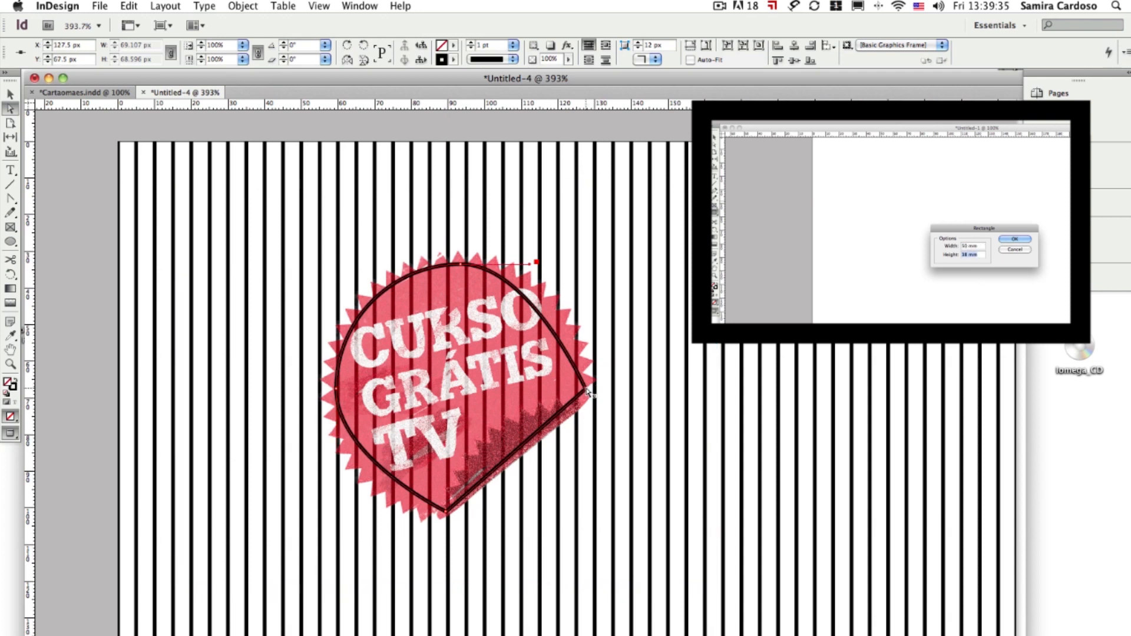
pyautogui.moveTo(587, 392); pyautogui.dragTo(590, 382)
pyautogui.moveTo(538, 262); pyautogui.dragTo(548, 258)
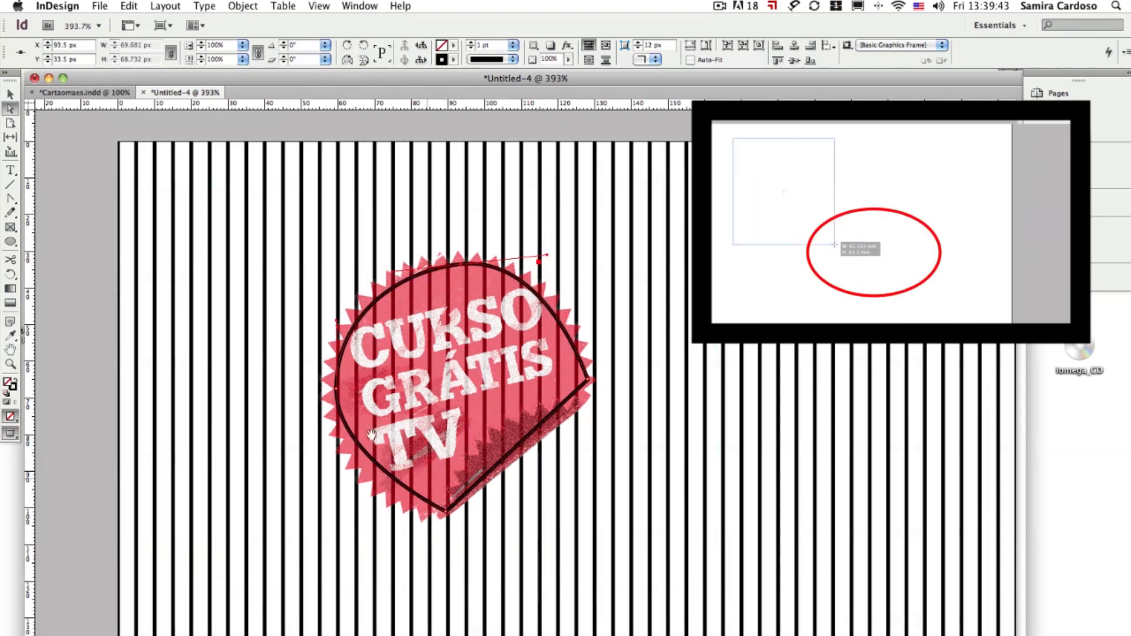
pyautogui.click(337, 389)
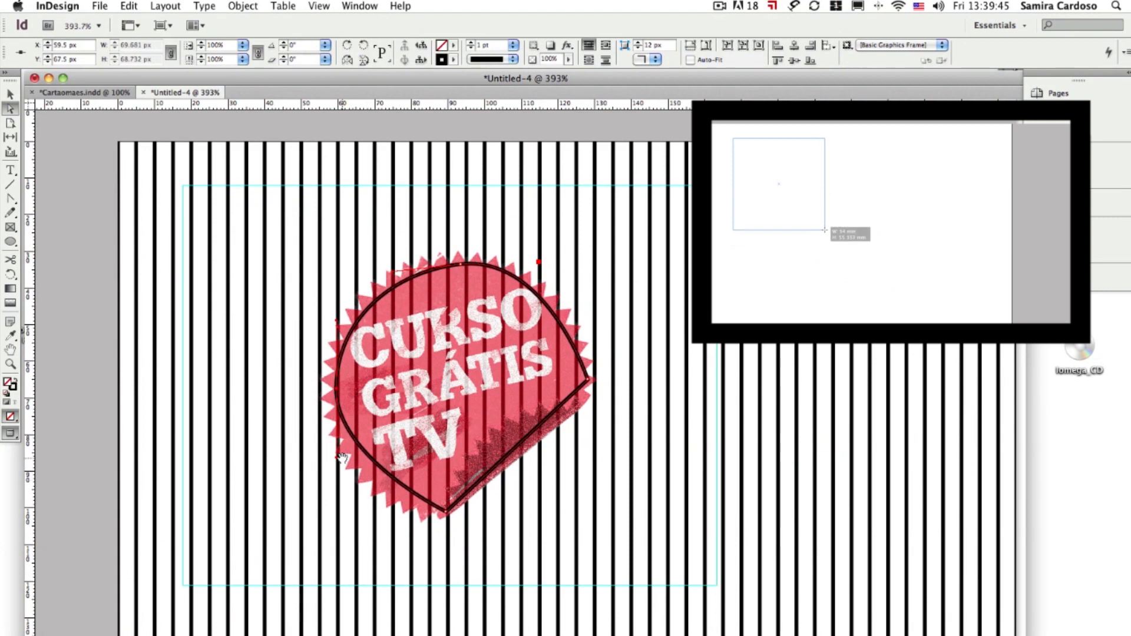
pyautogui.moveTo(339, 461); pyautogui.dragTo(339, 484)
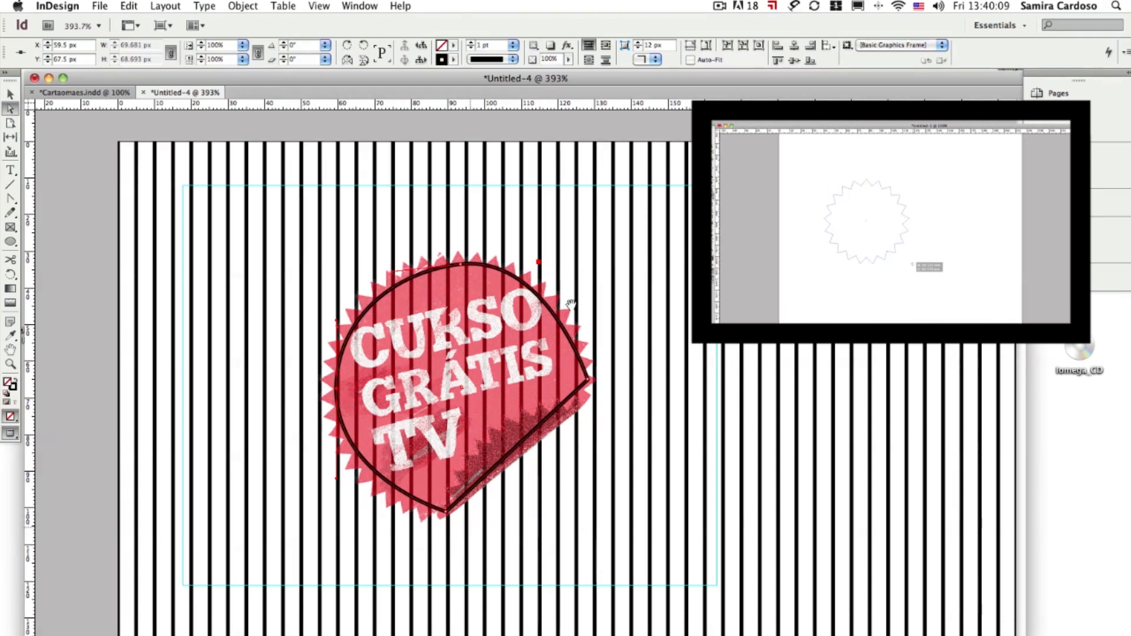
pyautogui.press('super+semicolon')
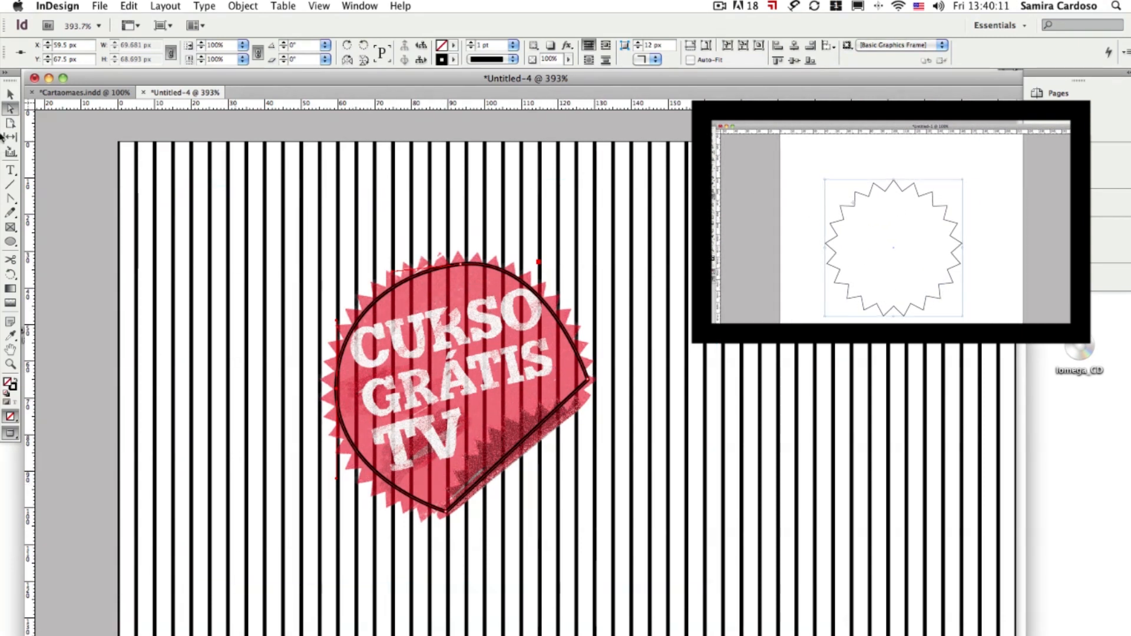
# Fill the shape over the seal with [Paper] and set its stroke to [None]
pyautogui.click(10, 95)
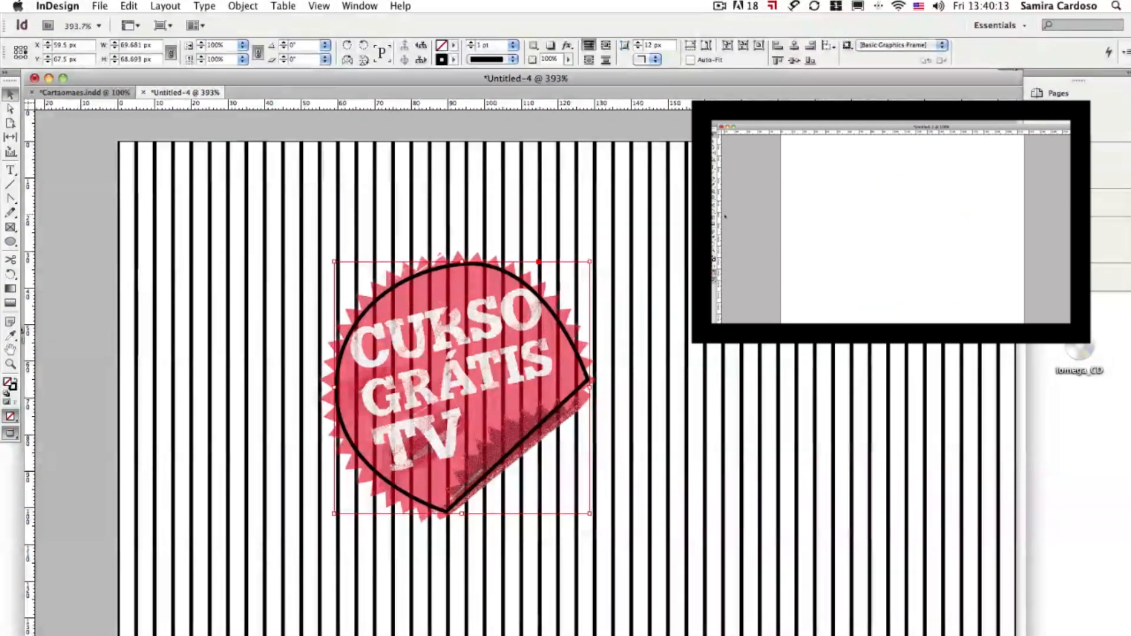
pyautogui.click(1064, 205)
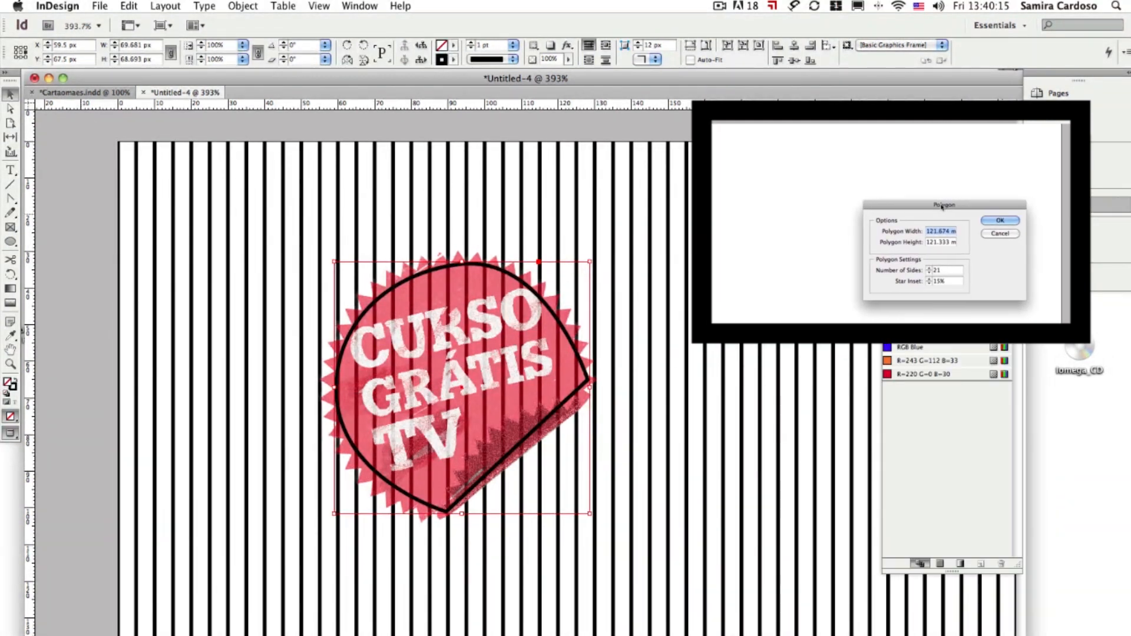
pyautogui.click(908, 253)
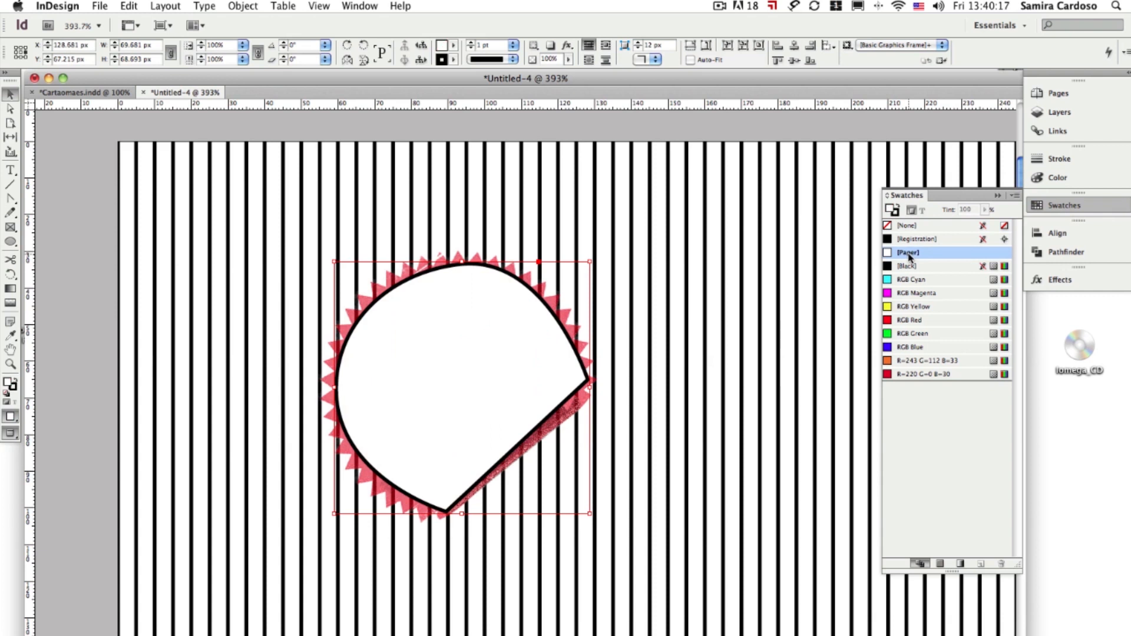
pyautogui.click(897, 214)
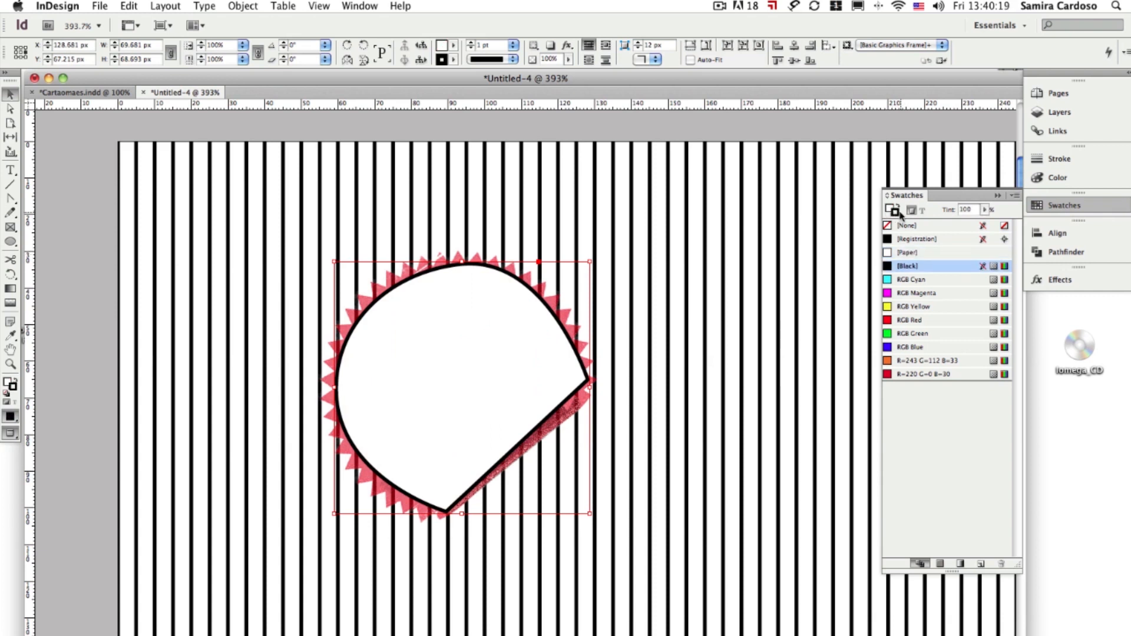
pyautogui.click(901, 226)
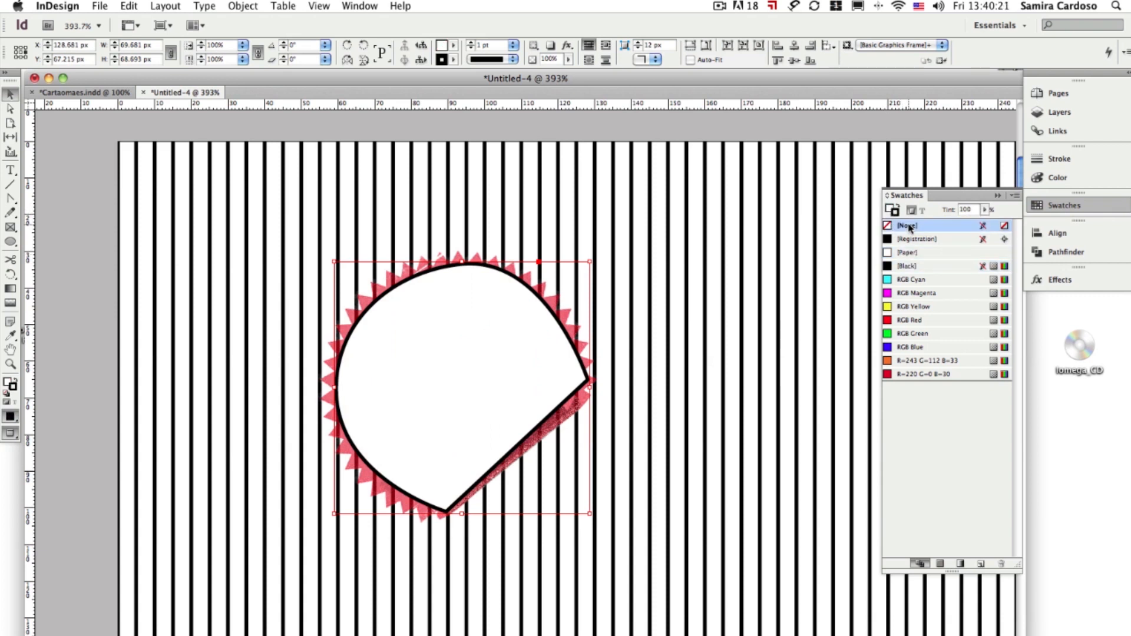
pyautogui.click(997, 196)
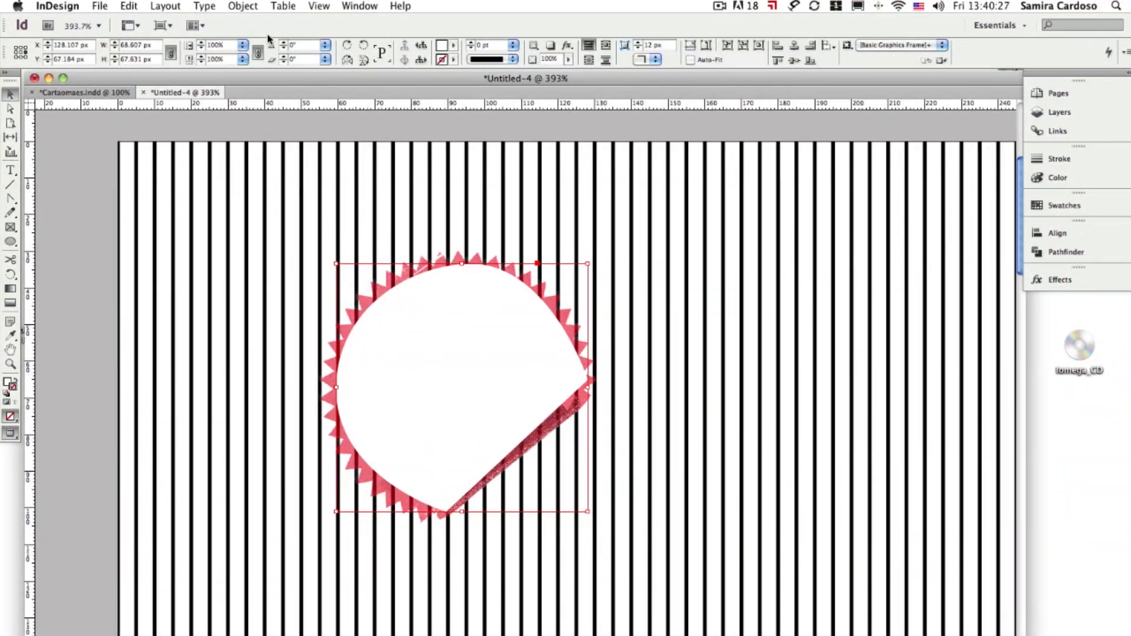
# Send the white shape behind the seal image
pyautogui.click(247, 8)
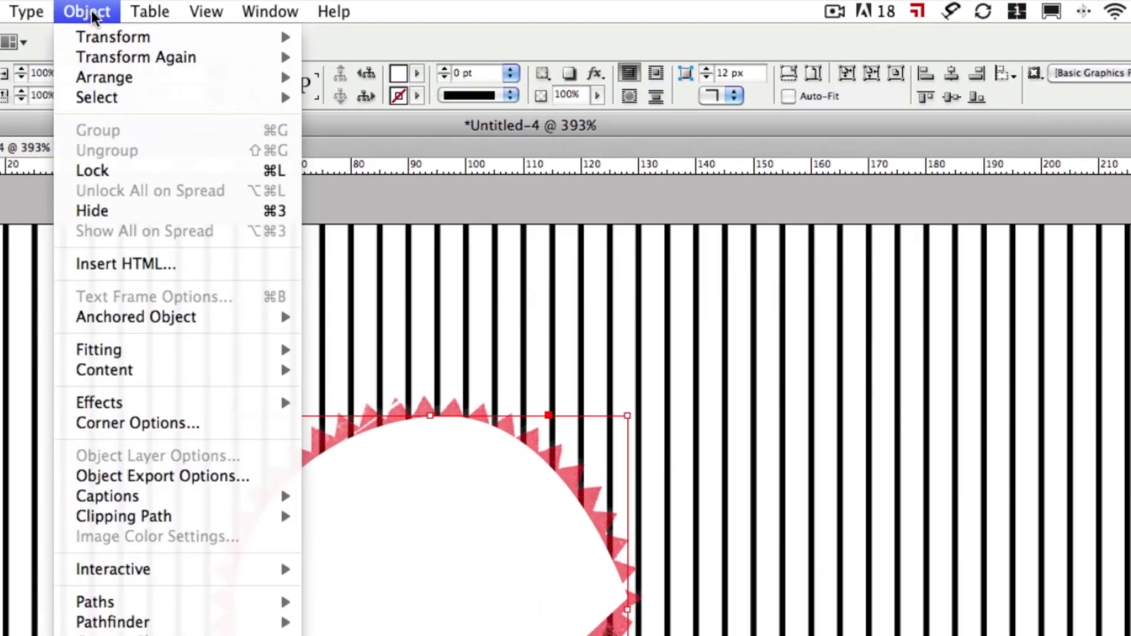
pyautogui.moveTo(117, 77)
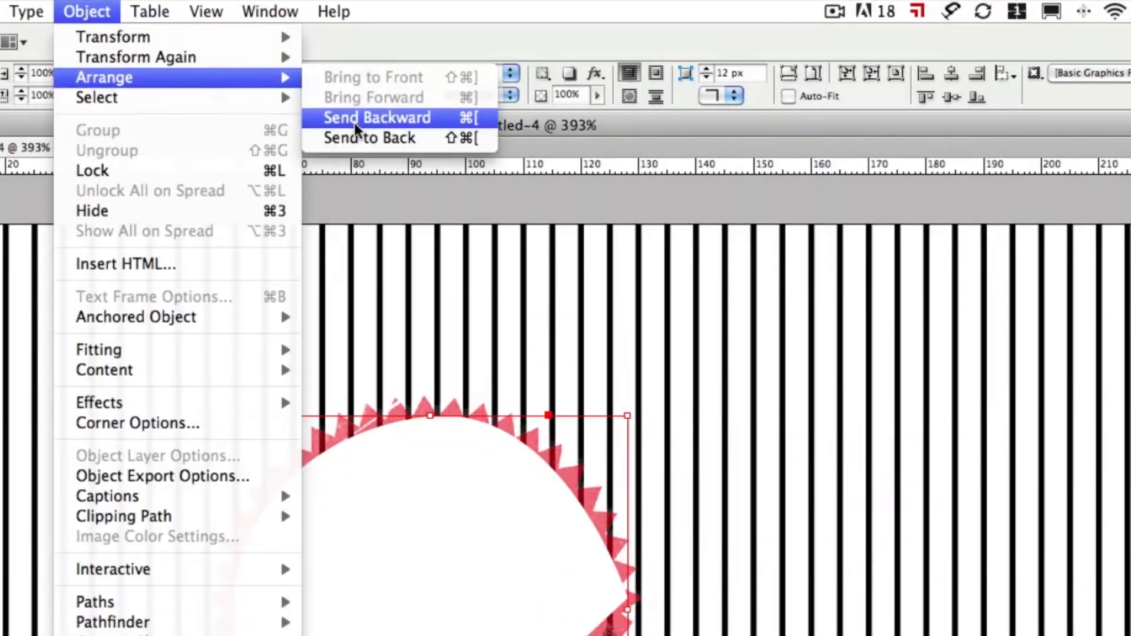
pyautogui.click(356, 139)
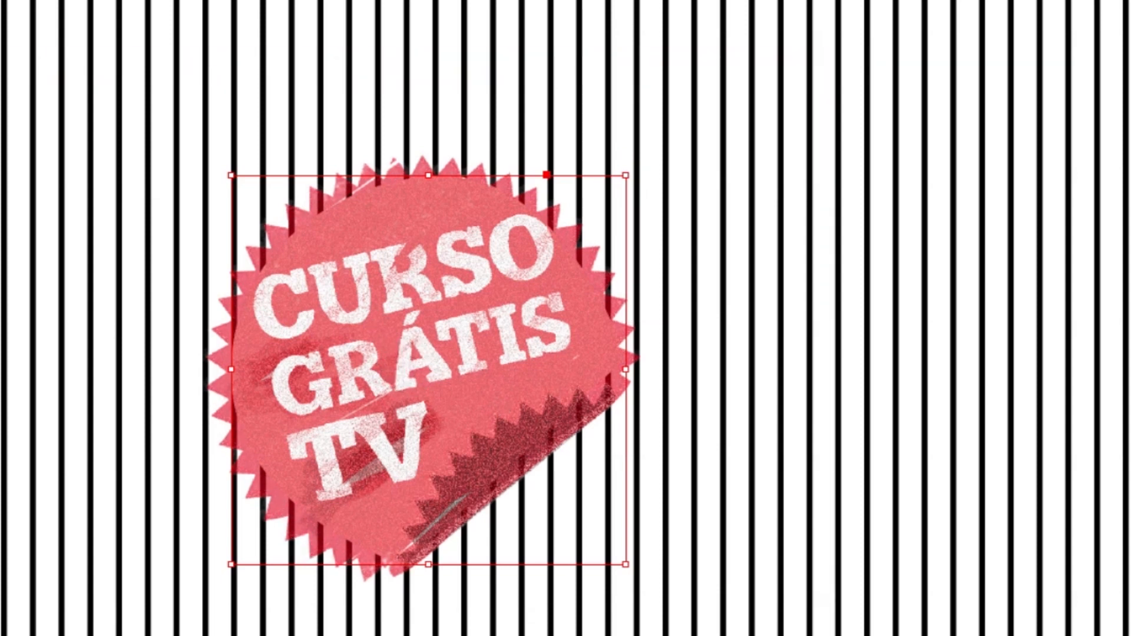
# Add a Basic Feather effect to the white shape behind the seal
pyautogui.keyDown('ctrl'); pyautogui.keyDown('alt'); pyautogui.click(387, 573); pyautogui.keyUp('alt'); pyautogui.keyUp('ctrl')
pyautogui.moveTo(649, 525); pyautogui.dragTo(412, 626)
pyautogui.keyDown('ctrl'); pyautogui.click(320, 277); pyautogui.keyUp('ctrl')
pyautogui.moveTo(452, 341); pyautogui.dragTo(344, 320)
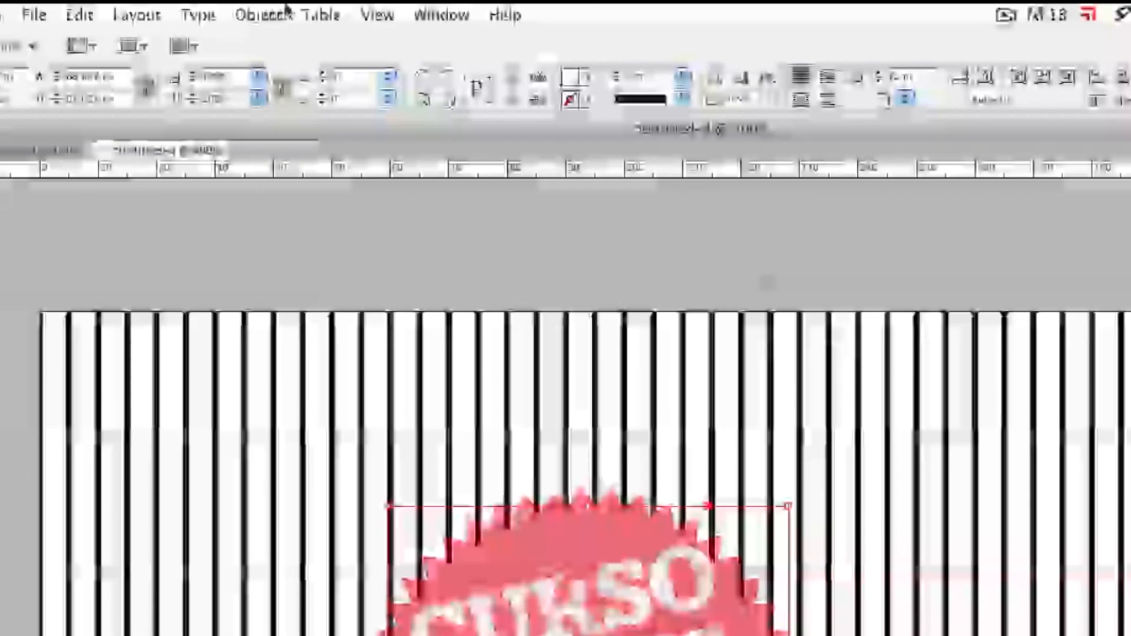
pyautogui.click(259, 15)
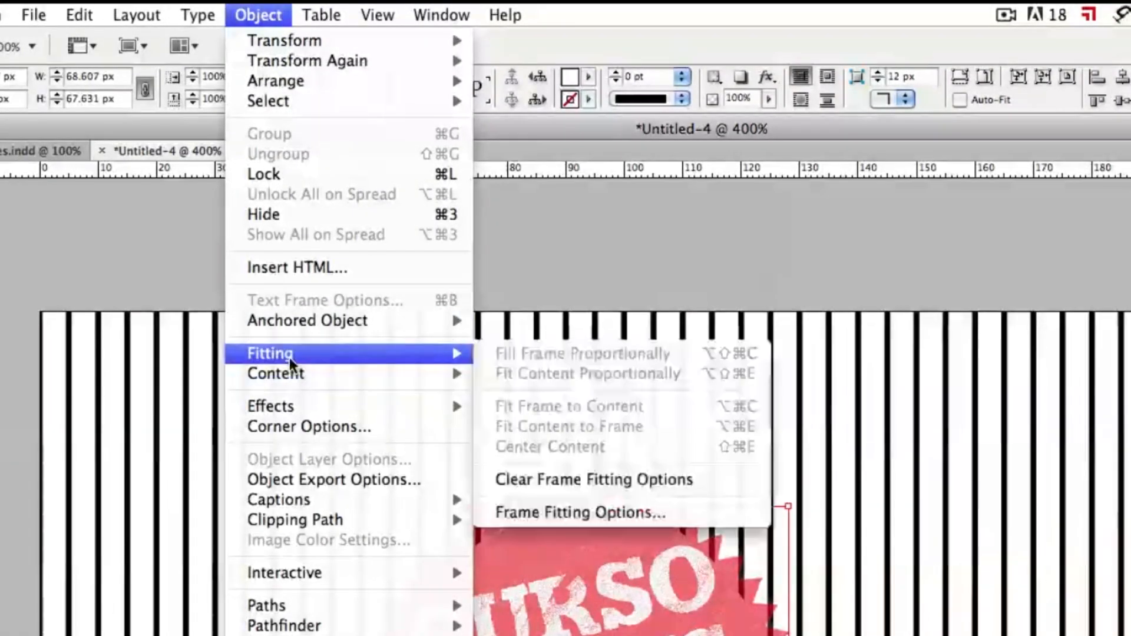
pyautogui.moveTo(288, 412)
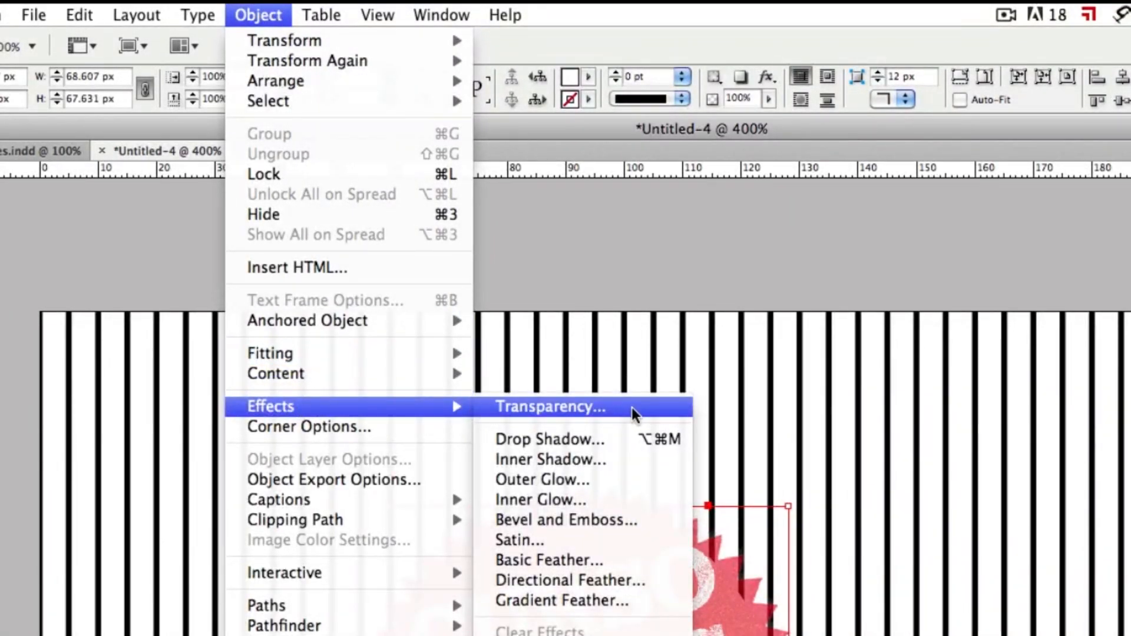
pyautogui.click(574, 563)
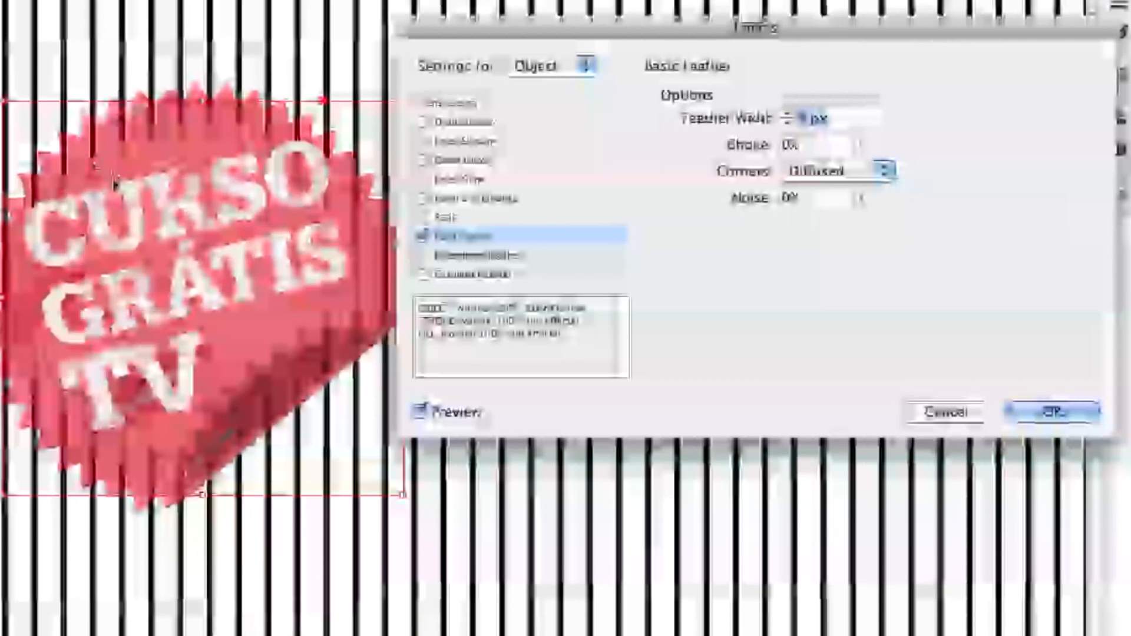
# Set the white shape's feather width to 3 px with Diffused corners and apply the effect
pyautogui.click(788, 114)
pyautogui.click(788, 121)
pyautogui.click(789, 121)
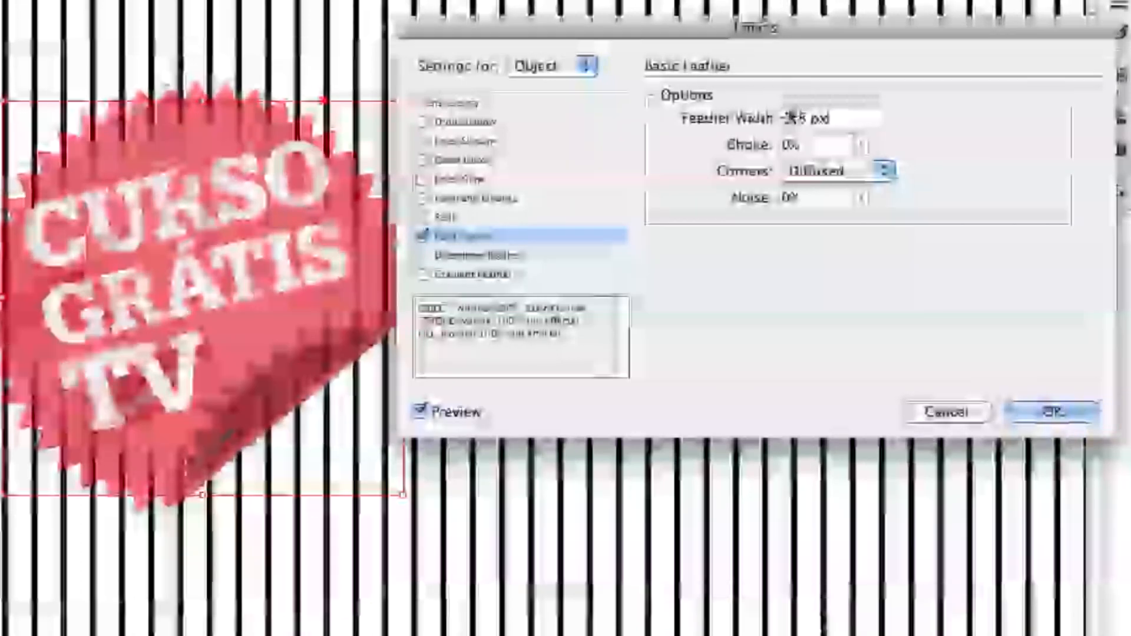
pyautogui.click(789, 115)
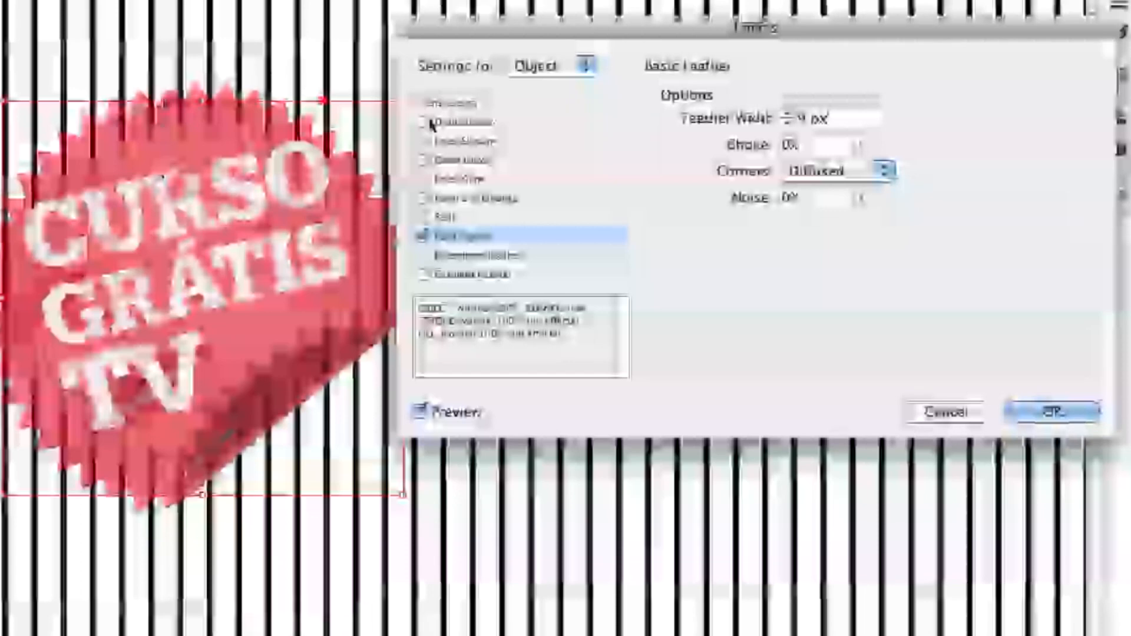
pyautogui.click(788, 122)
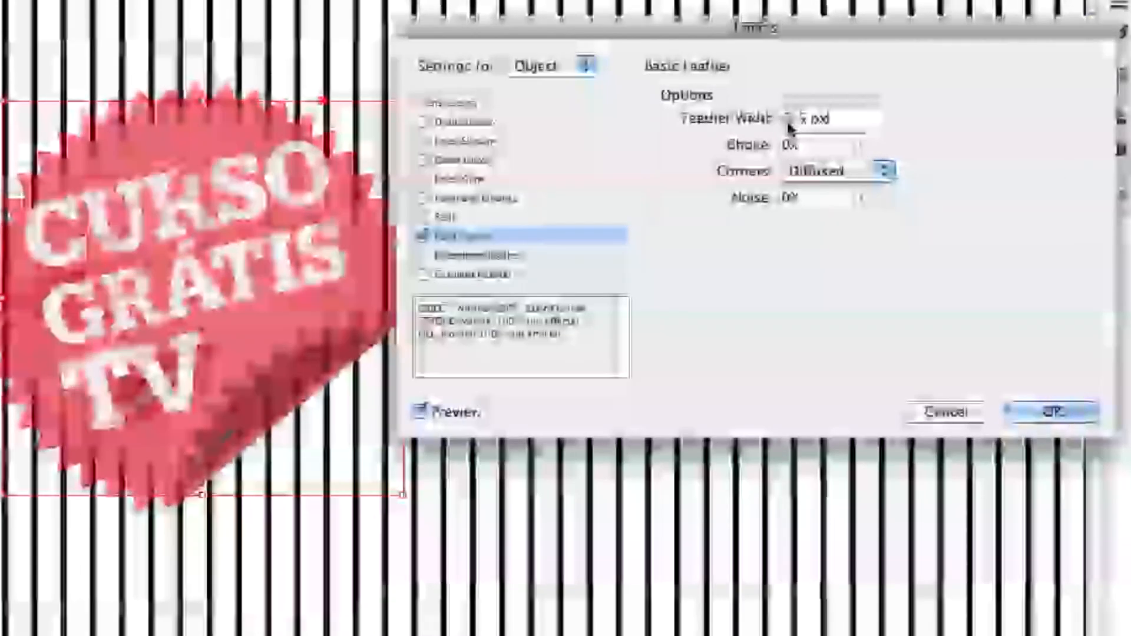
pyautogui.click(787, 123)
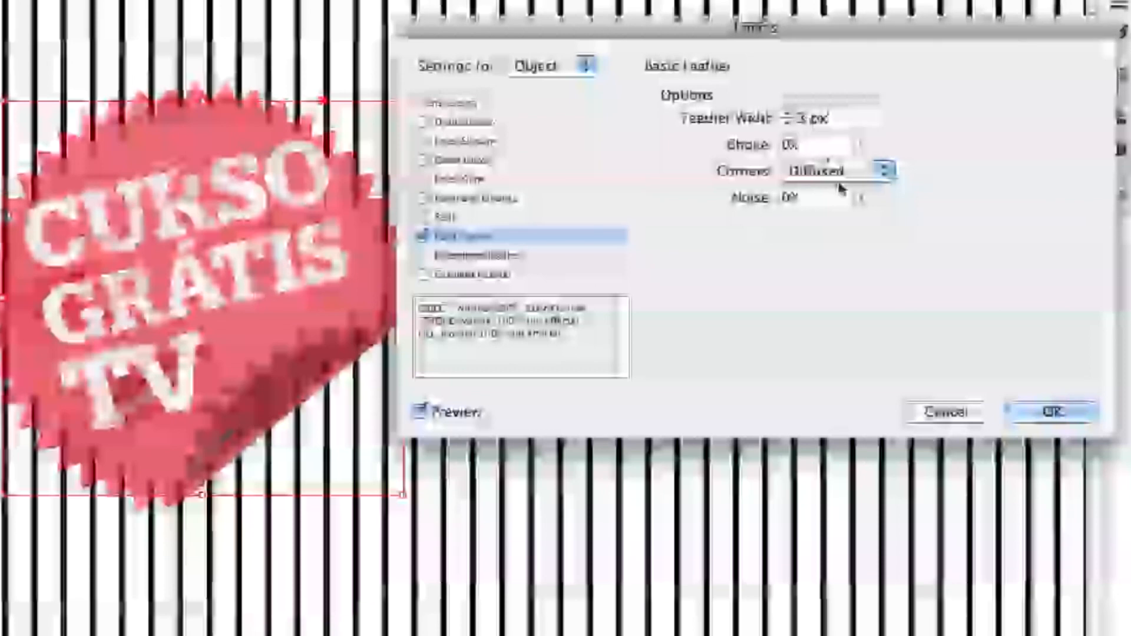
pyautogui.click(1052, 412)
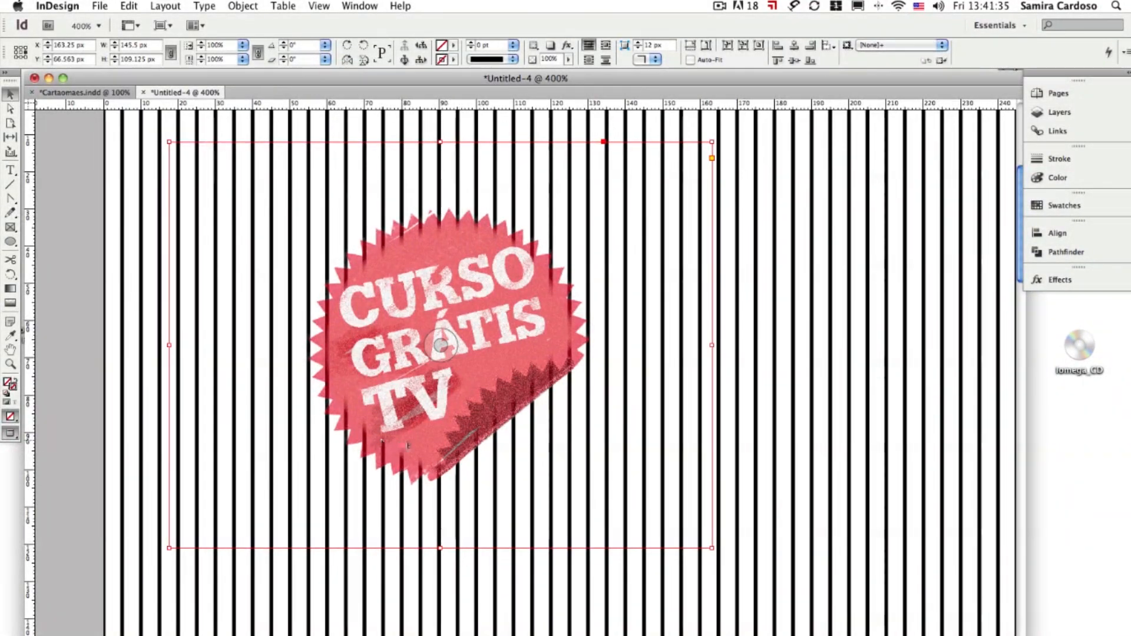
# Select the seal image together with its white backing shape and group them
pyautogui.keyDown('alt'); pyautogui.keyDown('super'); pyautogui.click(532, 464); pyautogui.keyUp('super'); pyautogui.keyUp('alt')
pyautogui.keyDown('alt'); pyautogui.keyDown('super'); pyautogui.click(532, 463); pyautogui.keyUp('super'); pyautogui.keyUp('alt')
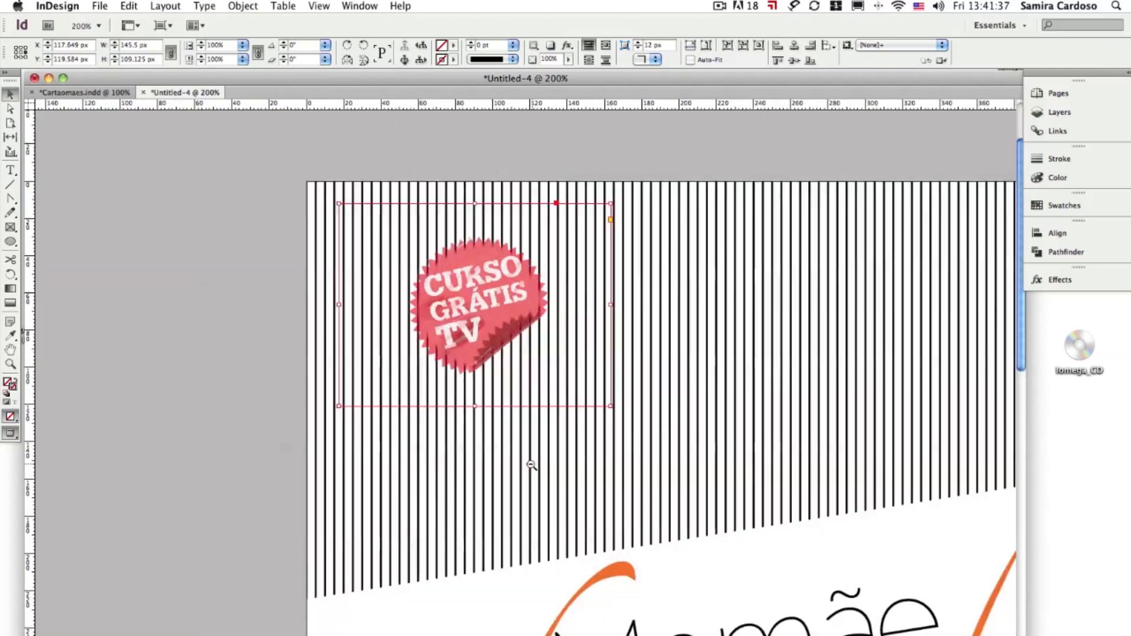
pyautogui.moveTo(573, 396); pyautogui.dragTo(247, 365)
pyautogui.keyDown('alt'); pyautogui.keyDown('super'); pyautogui.click(329, 371); pyautogui.keyUp('super'); pyautogui.keyUp('alt')
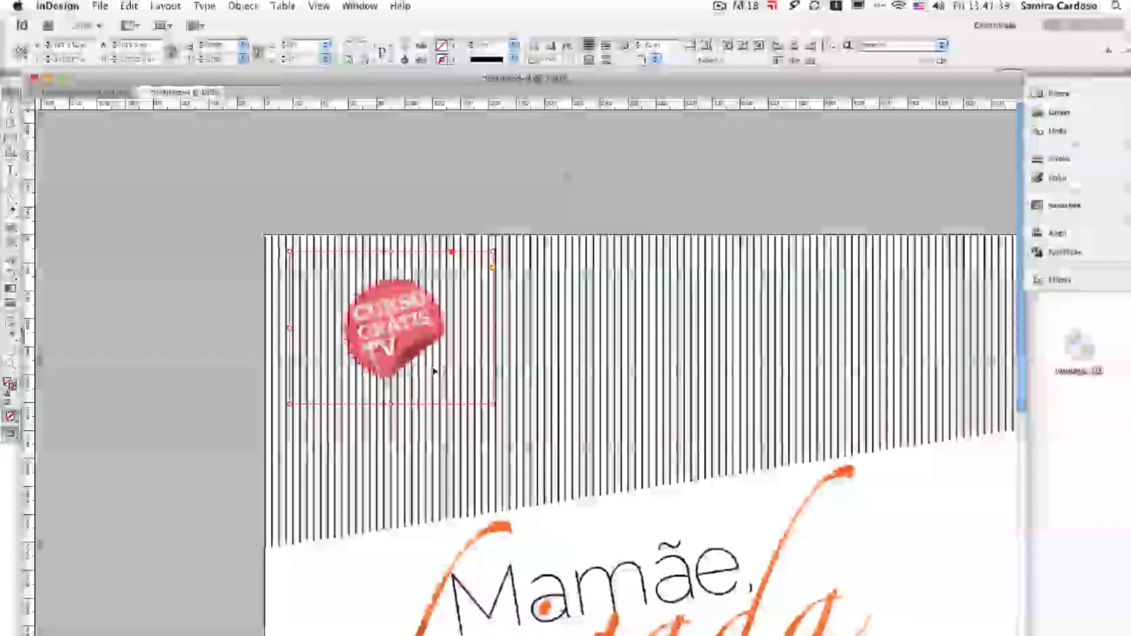
pyautogui.click(176, 260)
pyautogui.click(487, 386)
pyautogui.hscroll(3, 412, 365)
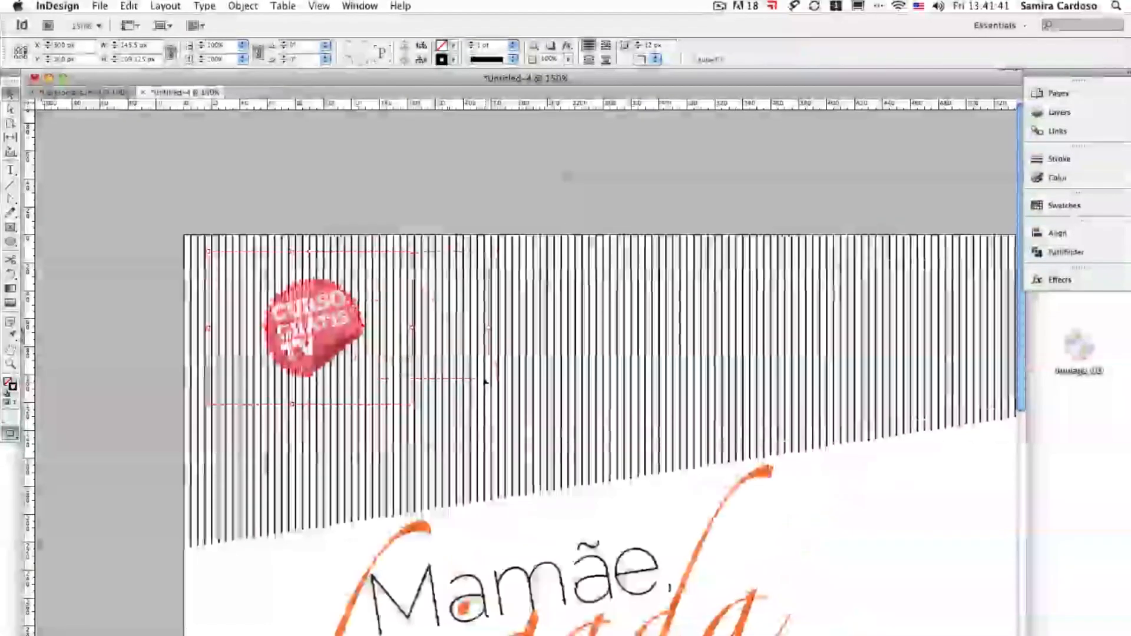
pyautogui.click(242, 6)
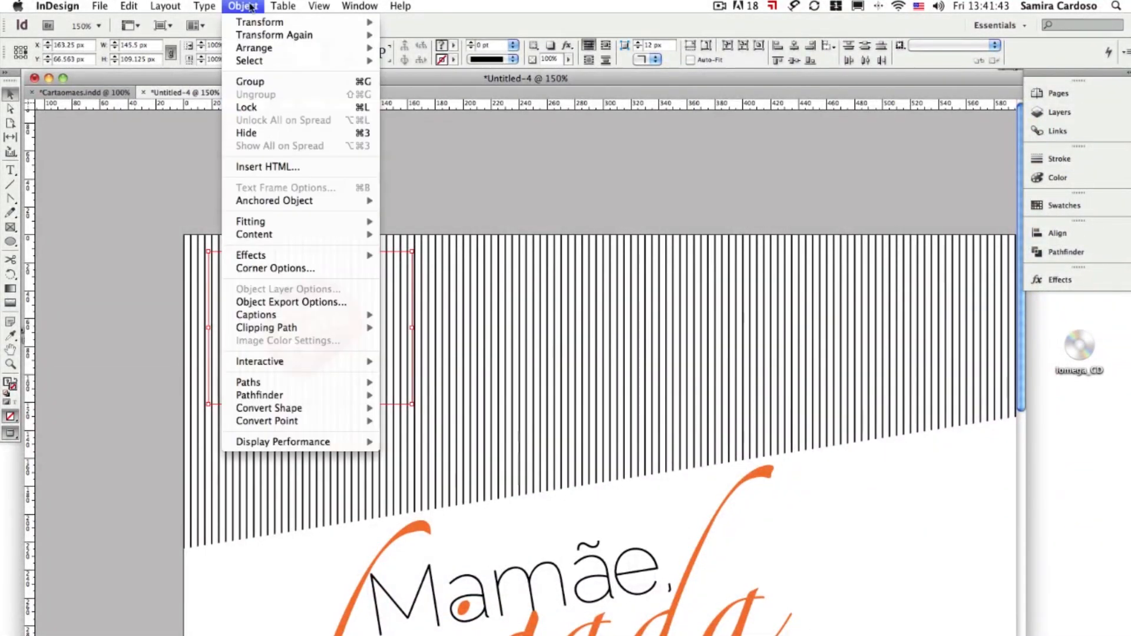
pyautogui.click(259, 83)
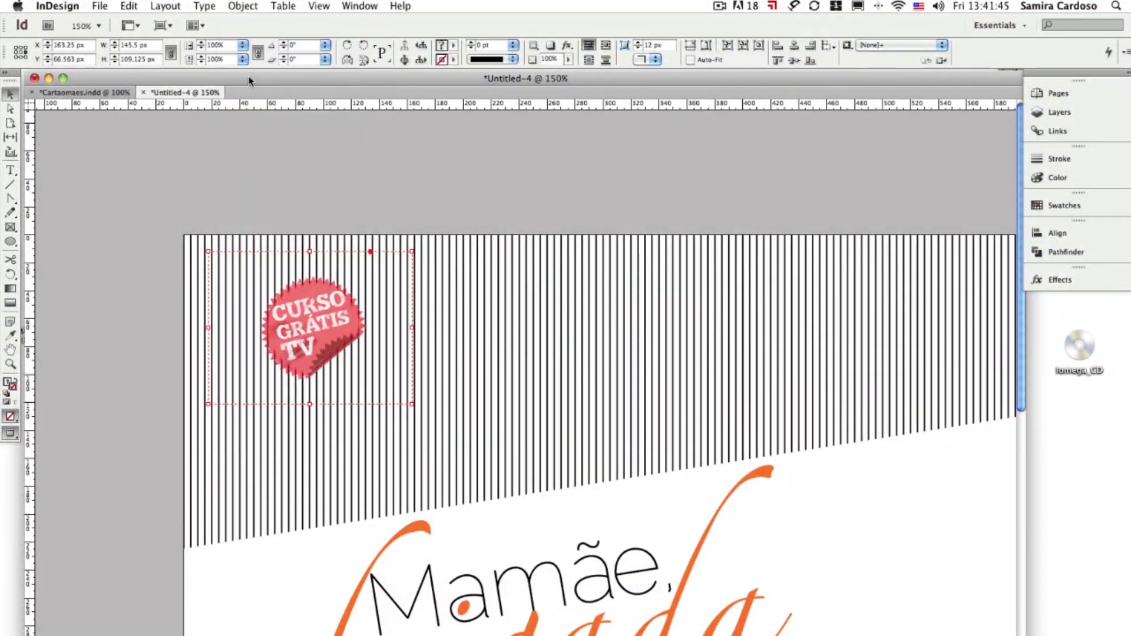
# Enlarge the seal group to about 248 x 186 px and place it near the card's upper-left corner
pyautogui.hscroll(-5, 556, 302)
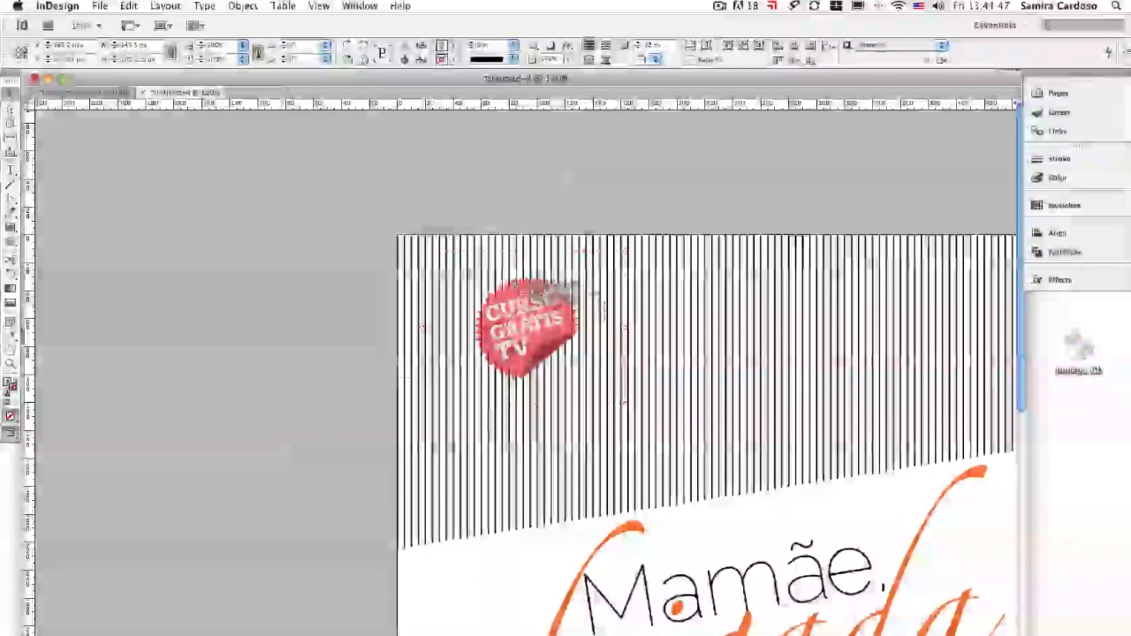
pyautogui.moveTo(555, 302); pyautogui.dragTo(516, 291)
pyautogui.moveTo(573, 384); pyautogui.dragTo(654, 442)
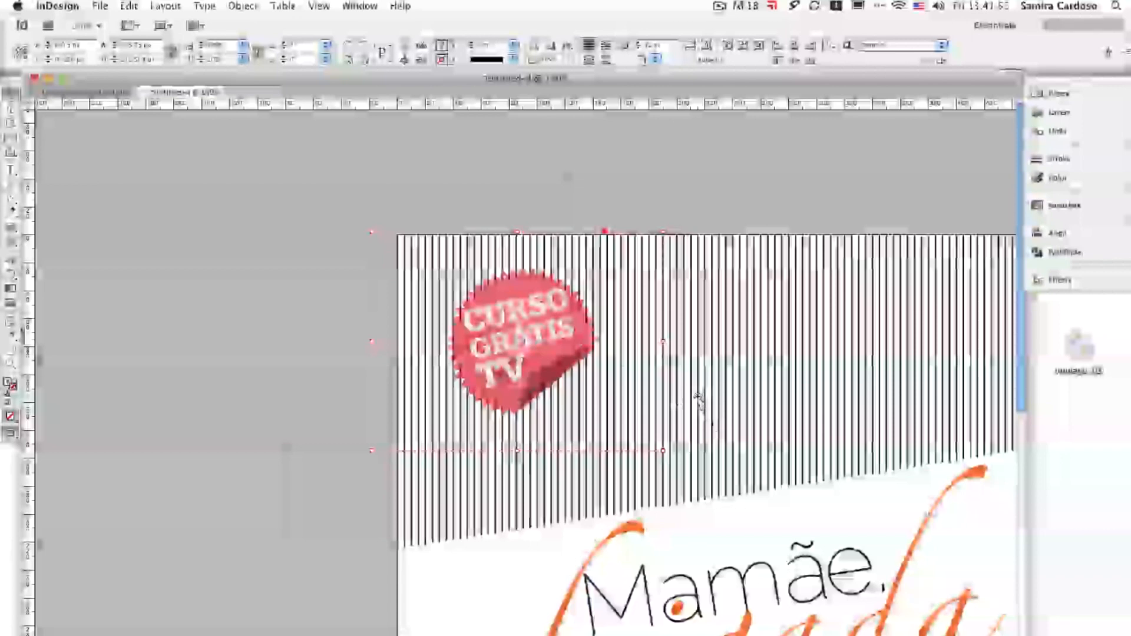
pyautogui.keyDown('alt'); pyautogui.keyDown('super'); pyautogui.click(697, 403); pyautogui.keyUp('super'); pyautogui.keyUp('alt')
pyautogui.moveTo(636, 389); pyautogui.dragTo(523, 241)
pyautogui.keyDown('alt'); pyautogui.keyDown('super'); pyautogui.click(571, 321); pyautogui.keyUp('super'); pyautogui.keyUp('alt')
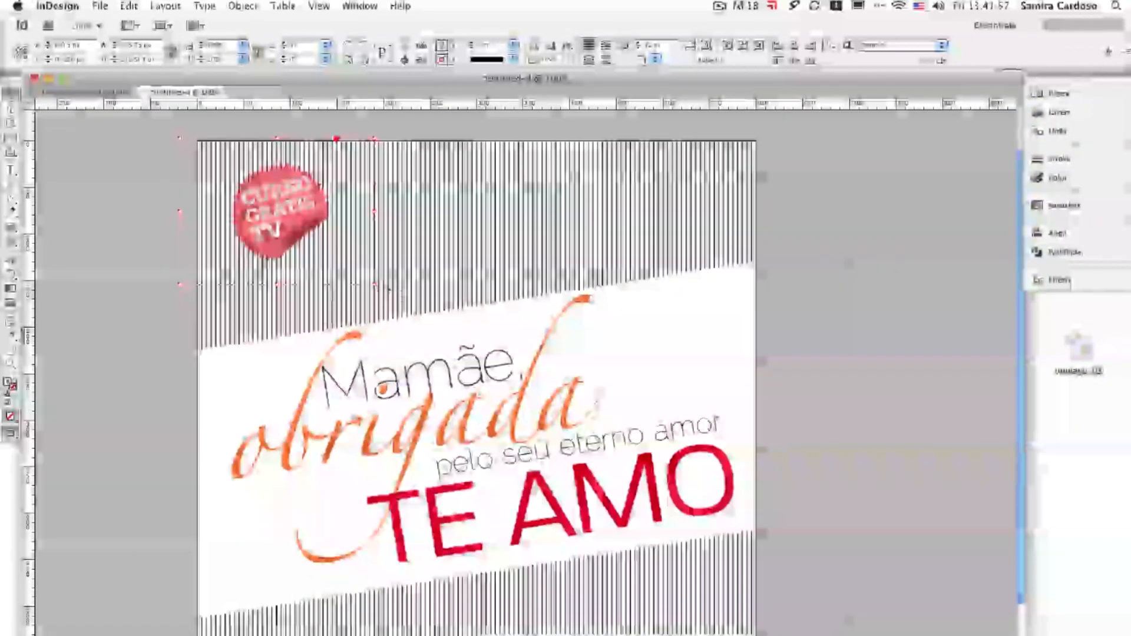
pyautogui.moveTo(376, 286); pyautogui.dragTo(417, 317)
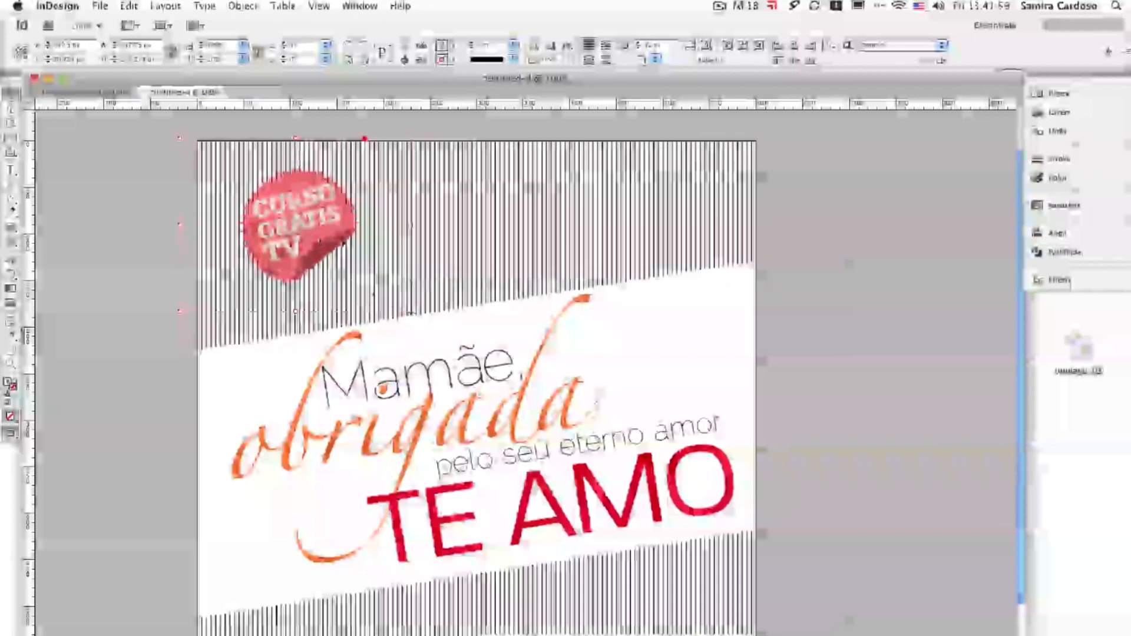
pyautogui.moveTo(337, 235); pyautogui.dragTo(317, 236)
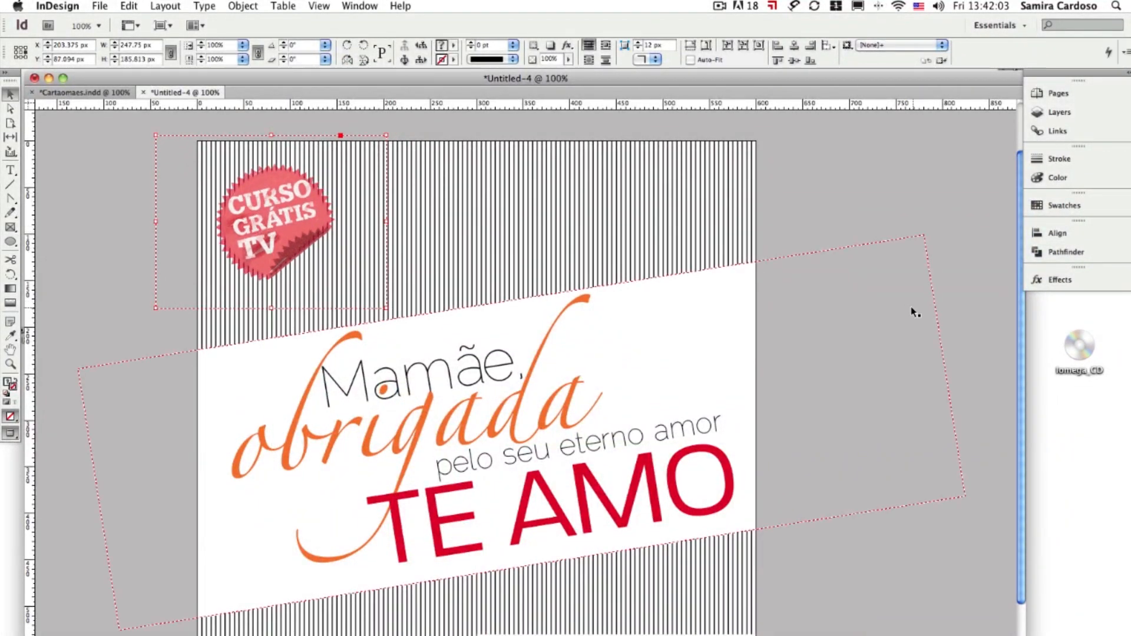
pyautogui.click(837, 573)
# Move the tilted white text band slightly upward on the card
pyautogui.press('super+minus')
pyautogui.moveTo(777, 499); pyautogui.dragTo(892, 497)
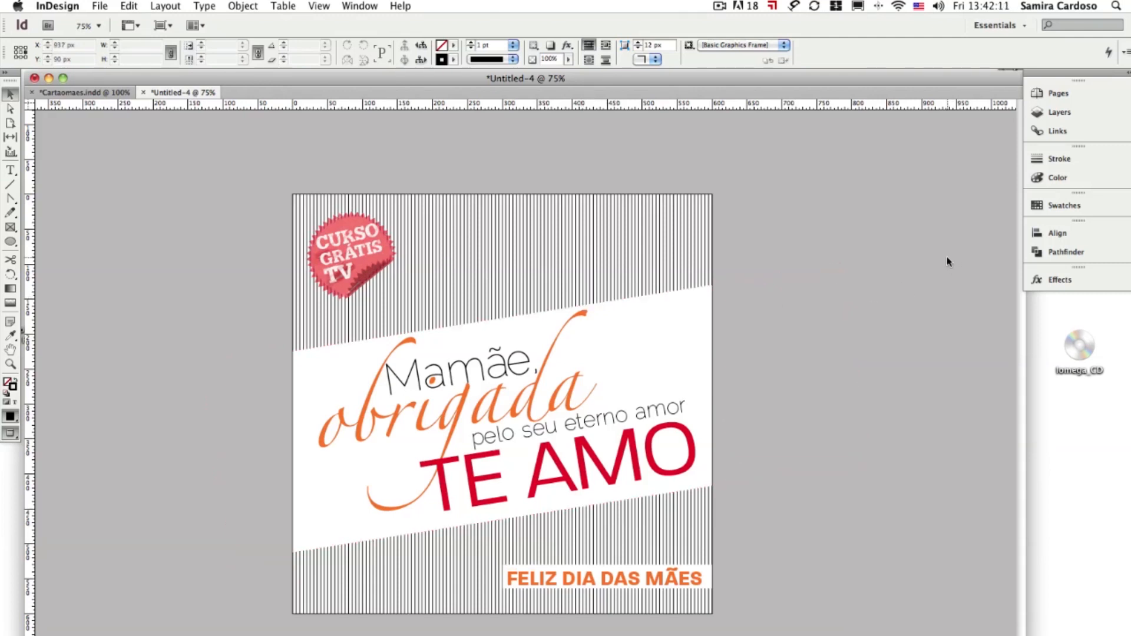
pyautogui.moveTo(613, 409)
pyautogui.mouseDown()
pyautogui.moveTo(609, 423)
pyautogui.moveTo(611, 404)
pyautogui.mouseUp()
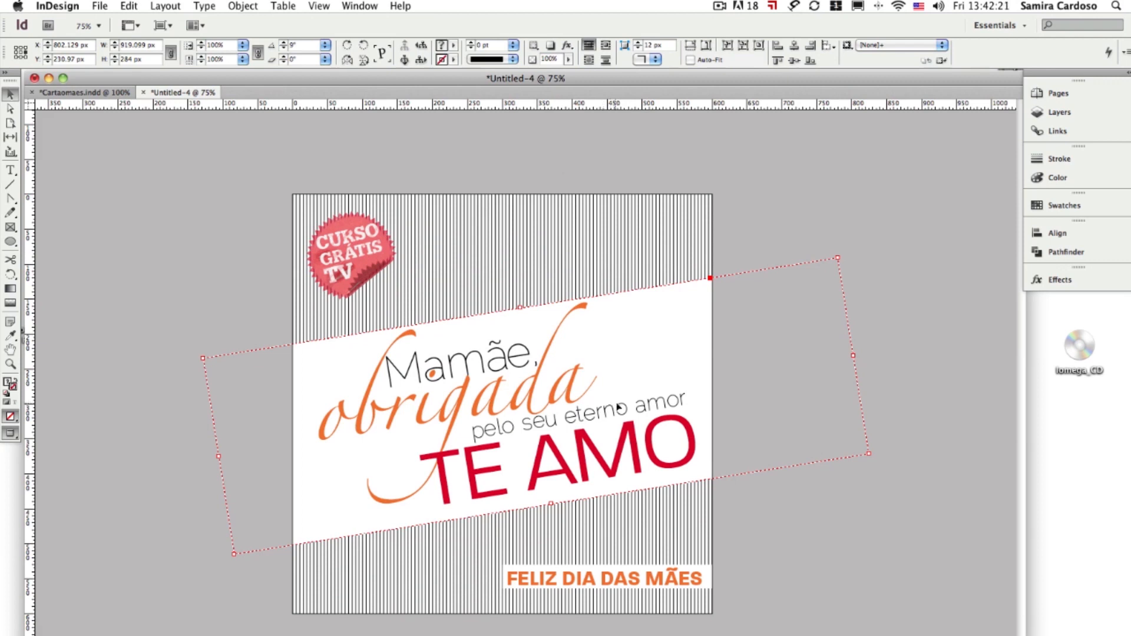
pyautogui.click(864, 559)
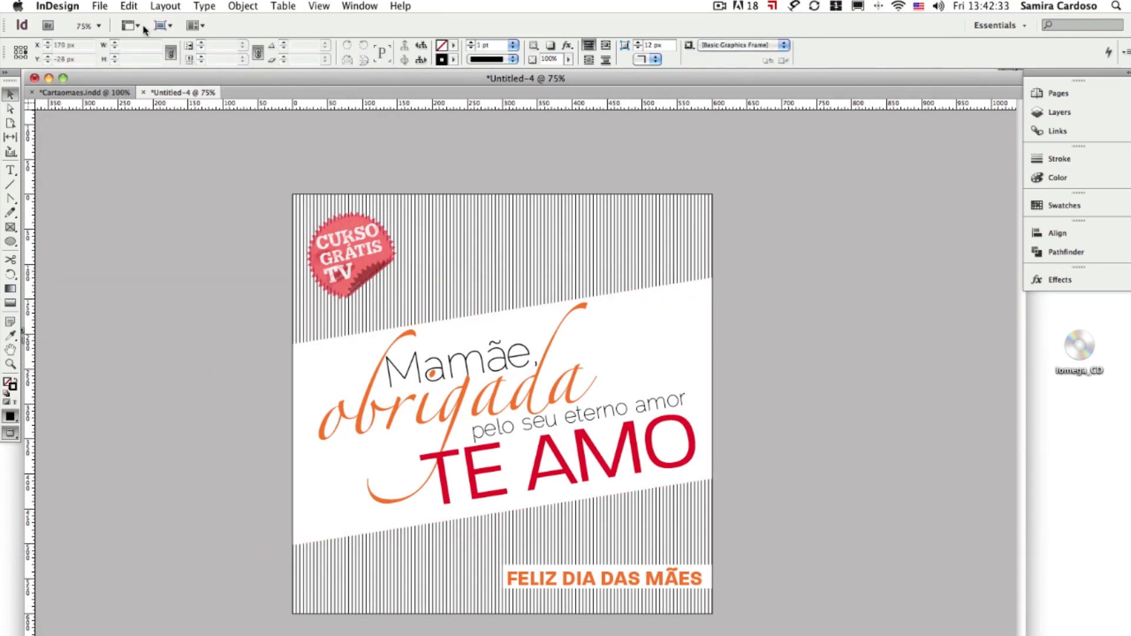
# Start a PNG export of the card as "diadasmaes" in the diadasmaes folder
pyautogui.click(113, 6)
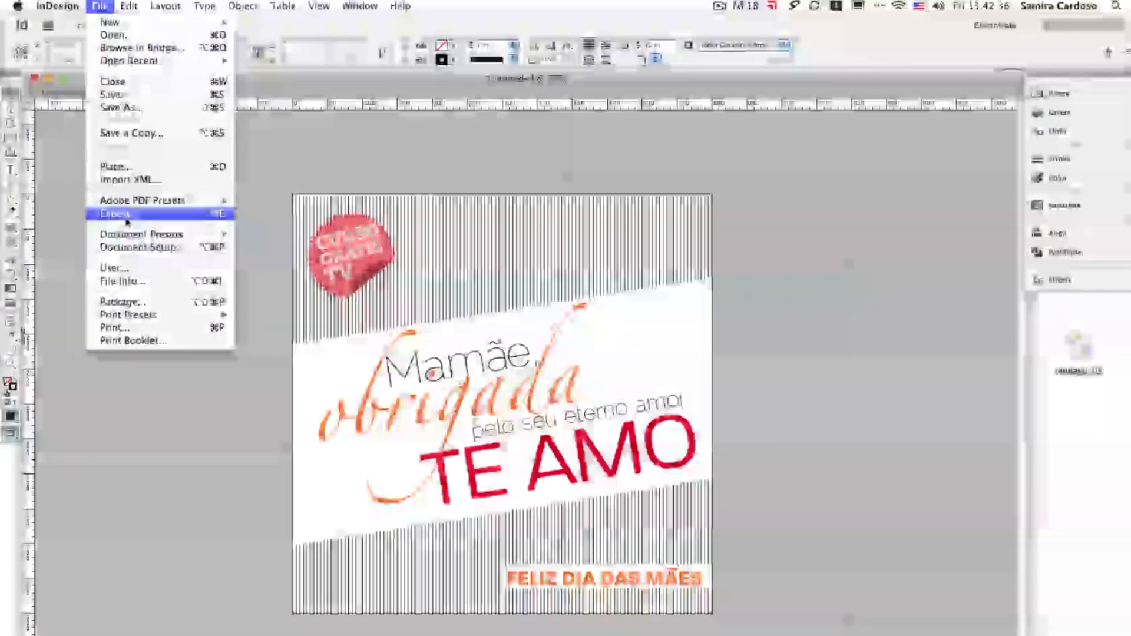
pyautogui.click(127, 216)
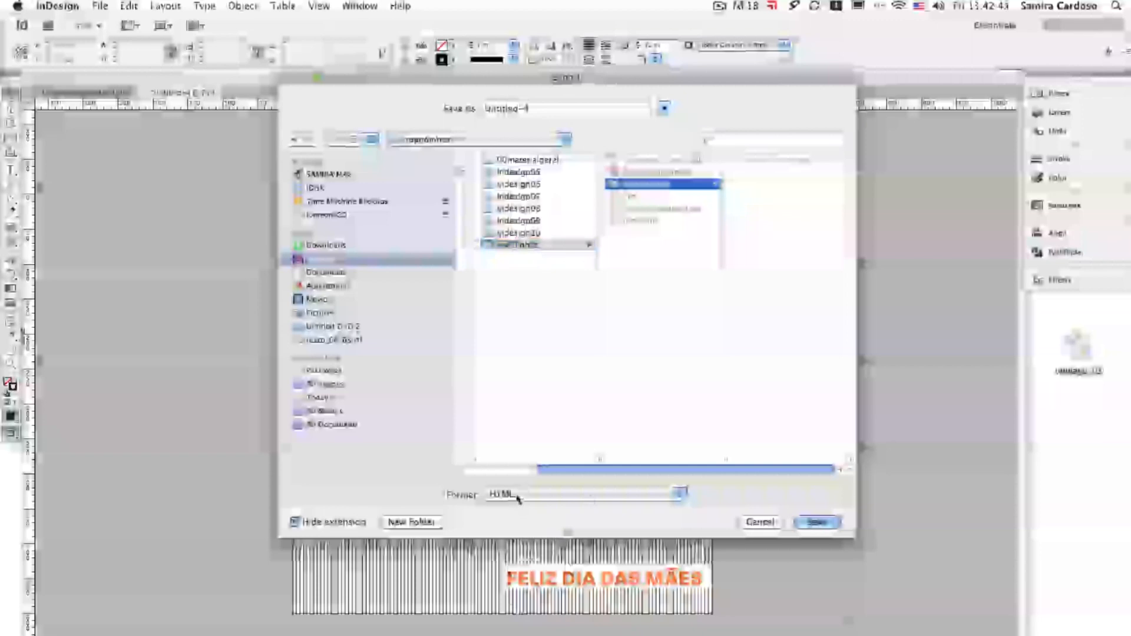
pyautogui.click(518, 499)
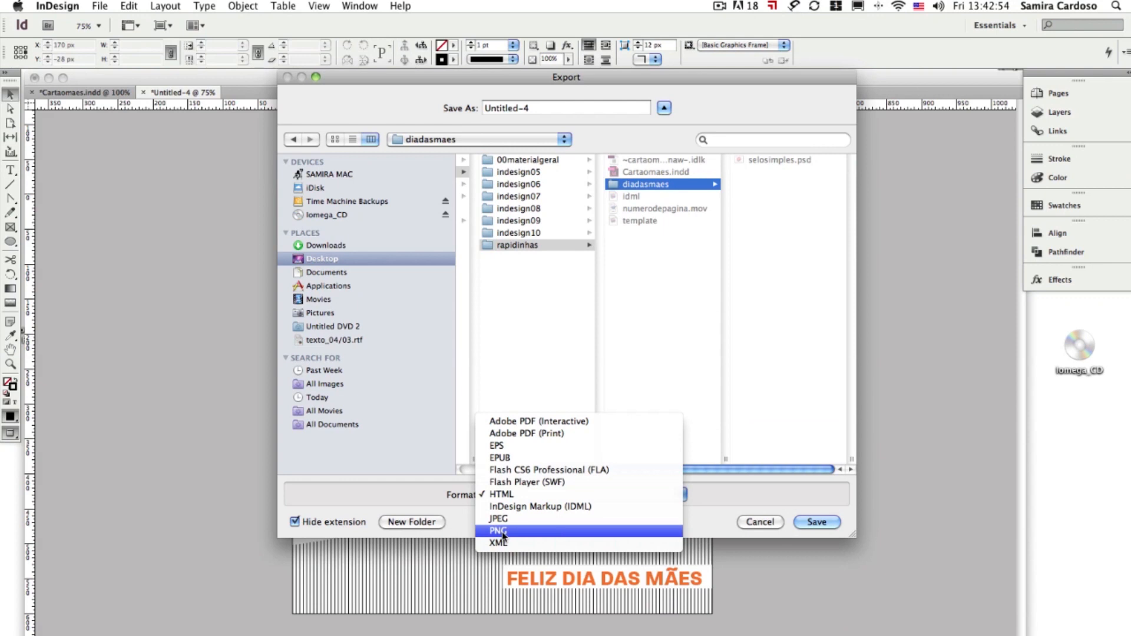
pyautogui.click(503, 532)
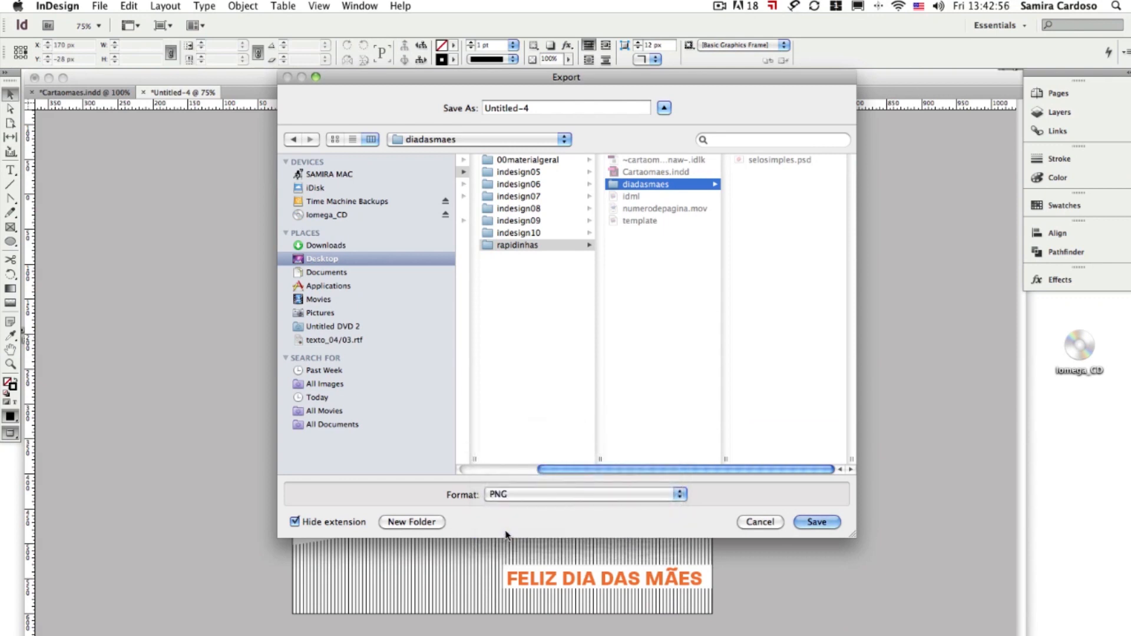
pyautogui.moveTo(534, 114); pyautogui.dragTo(442, 109)
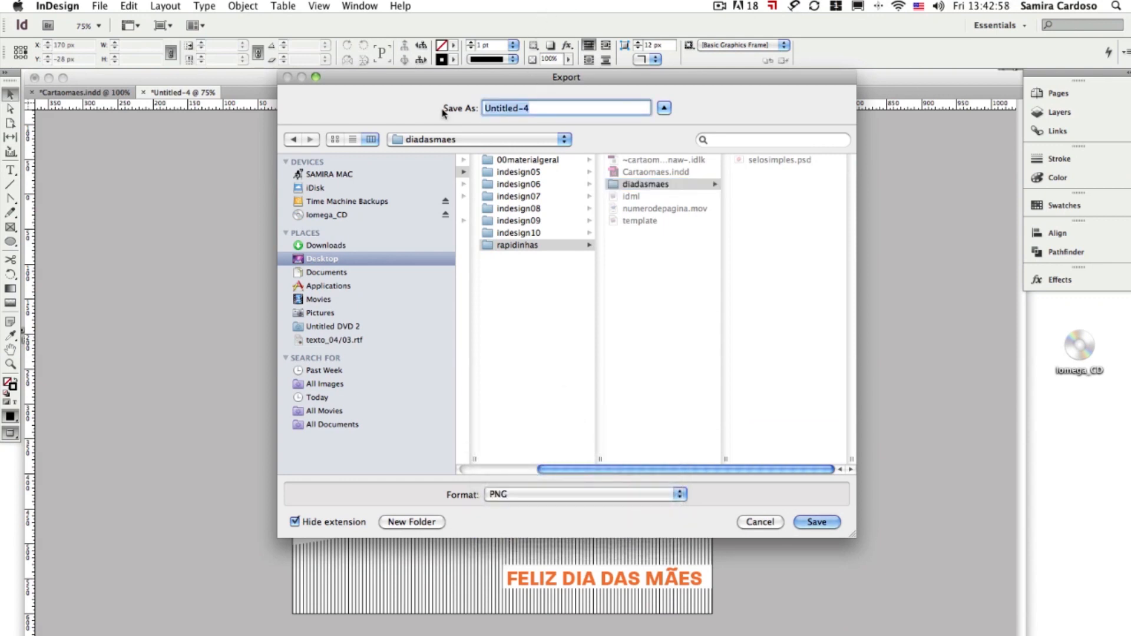
pyautogui.write('diadasmaes')
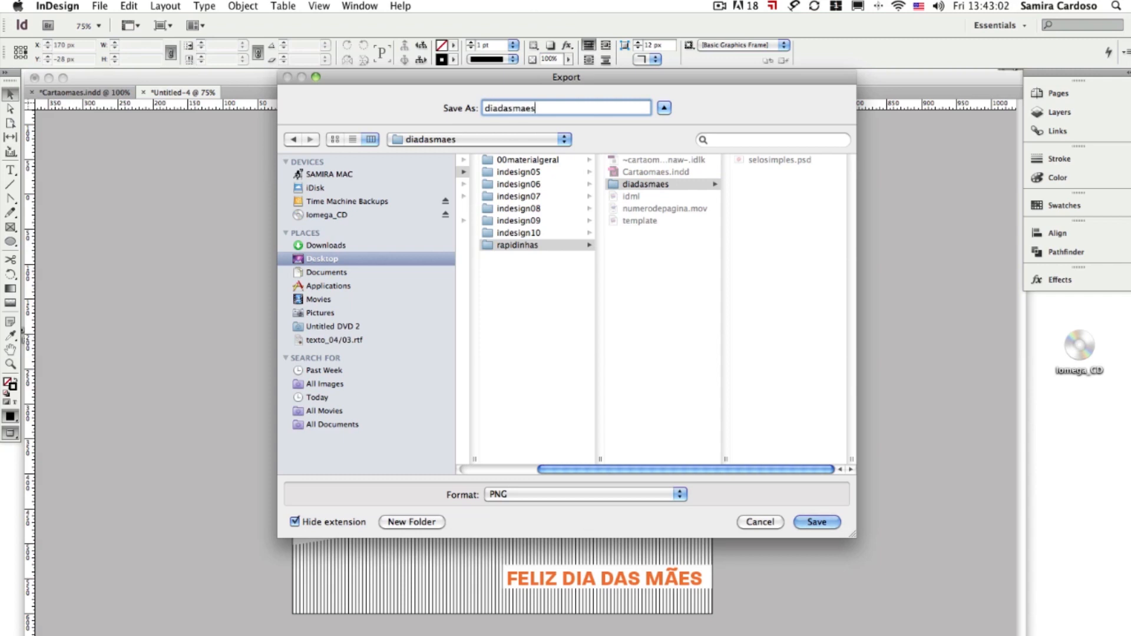
pyautogui.click(818, 521)
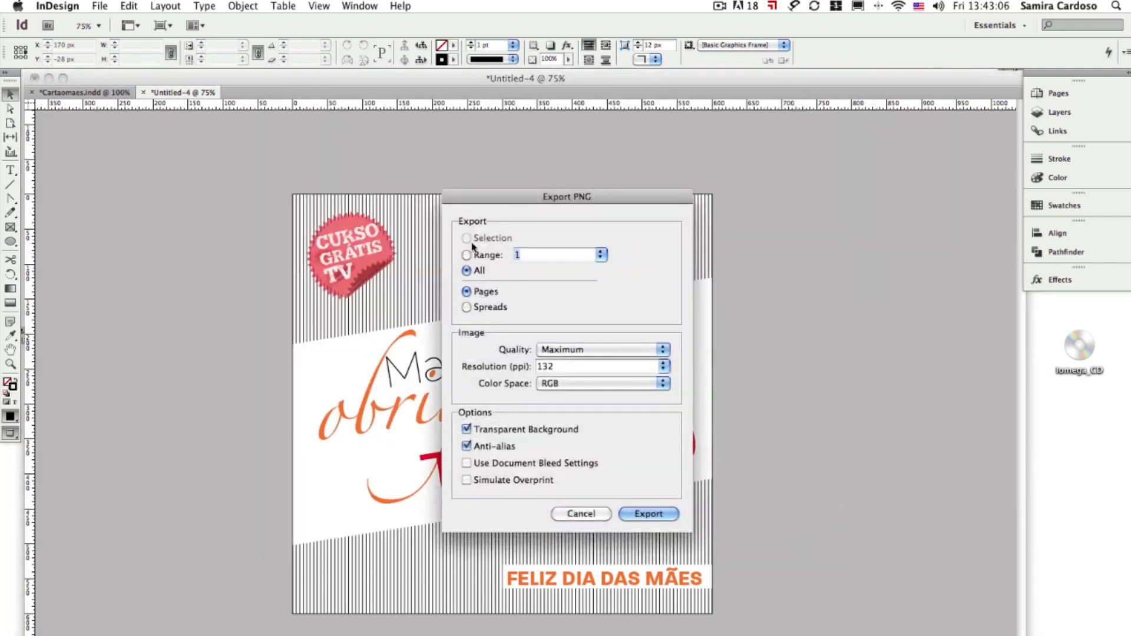
# Export the PNG of all pages with Maximum quality at a resolution of 72 ppi
pyautogui.click(580, 350)
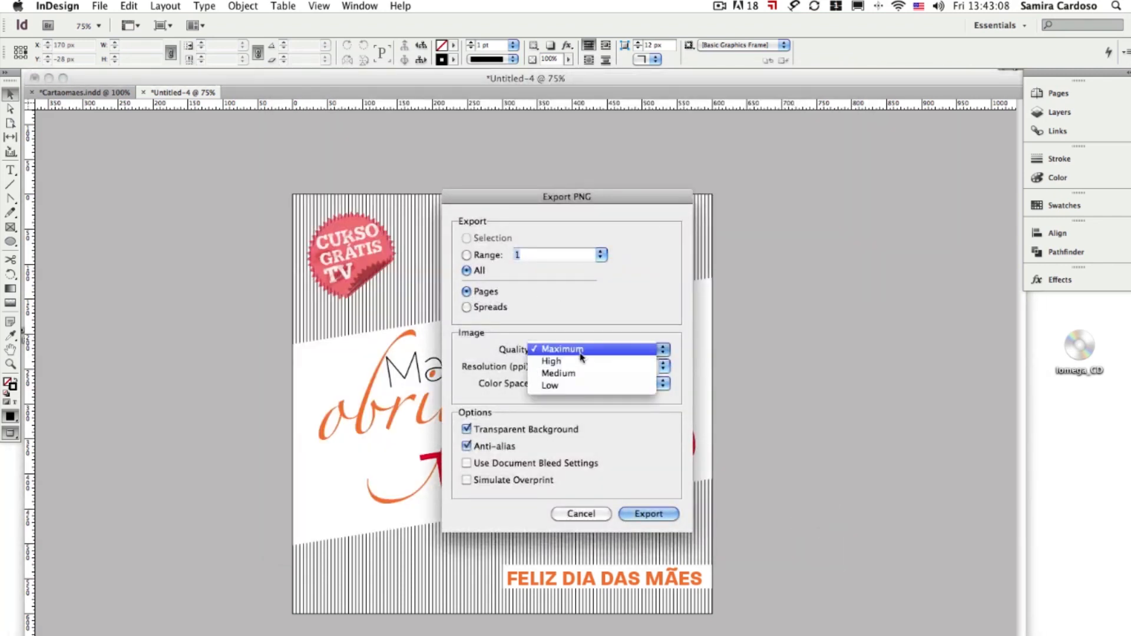
pyautogui.click(581, 354)
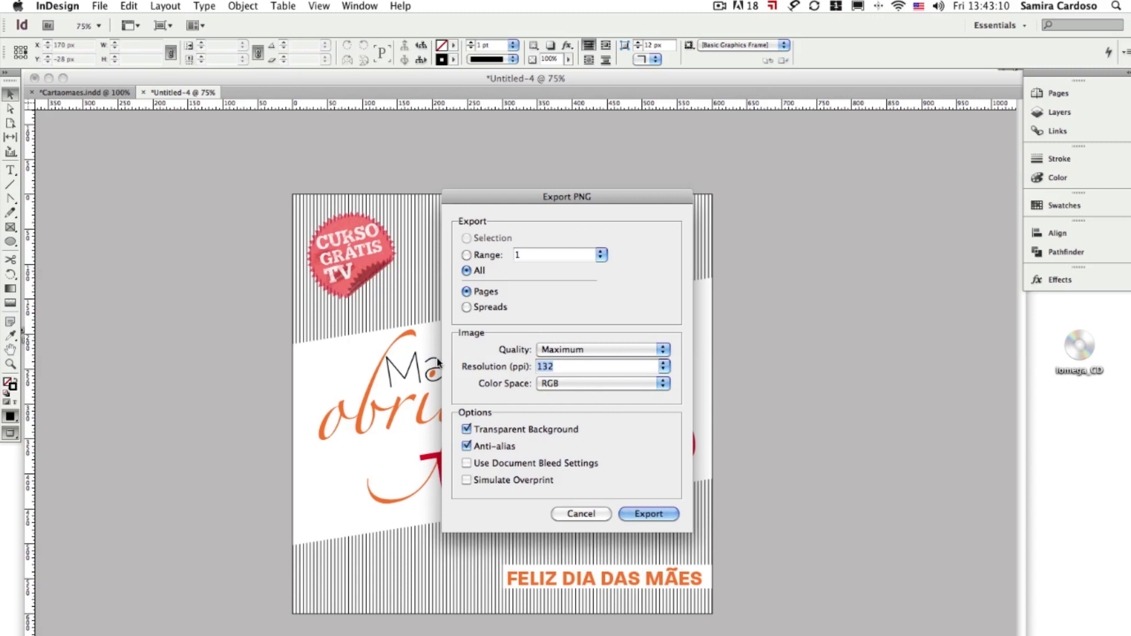
pyautogui.write('72')
pyautogui.click(602, 382)
pyautogui.click(614, 449)
pyautogui.click(649, 515)
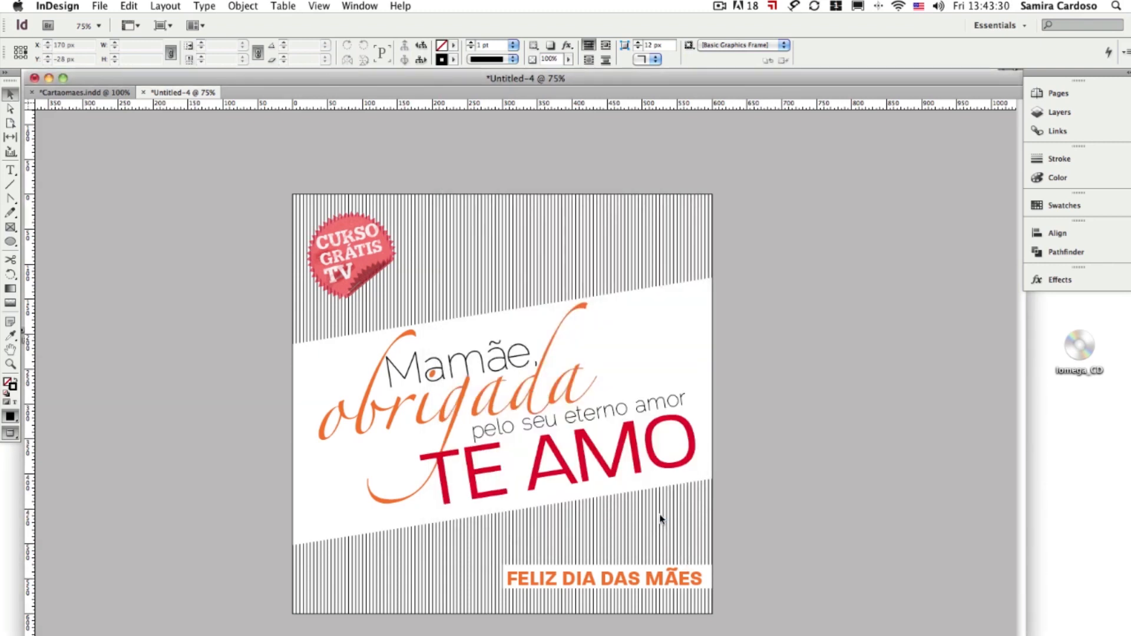
# Minimize the document window and open the diadasmaes folder in Finder, inside aulas and rapidinhas
pyautogui.hscroll(-3, 489, 375)
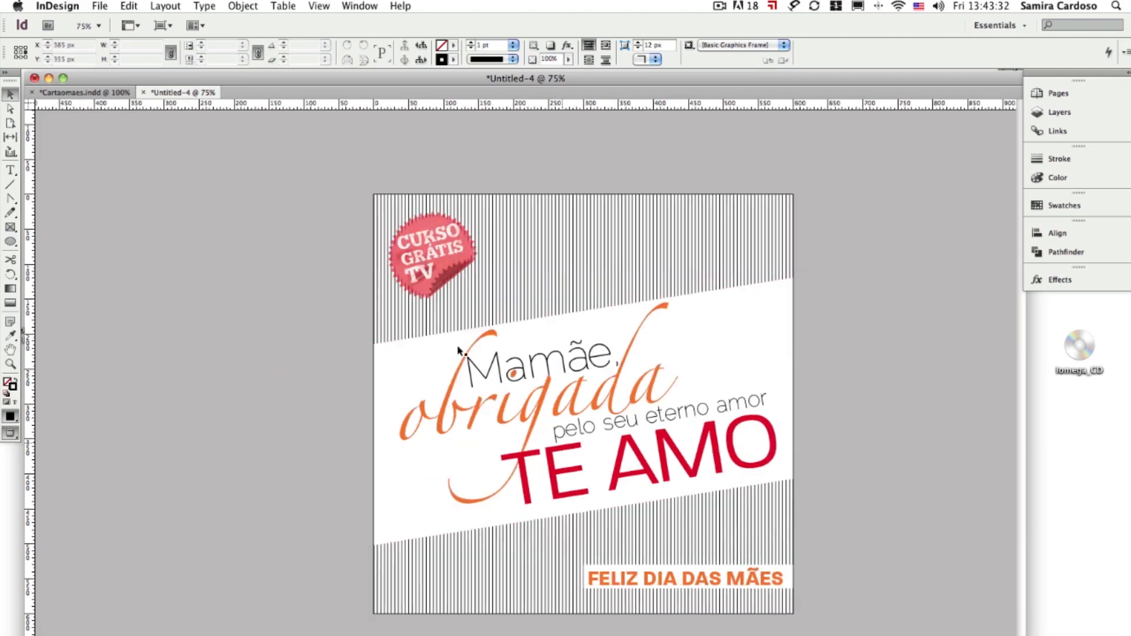
pyautogui.click(49, 79)
pyautogui.click(59, 176)
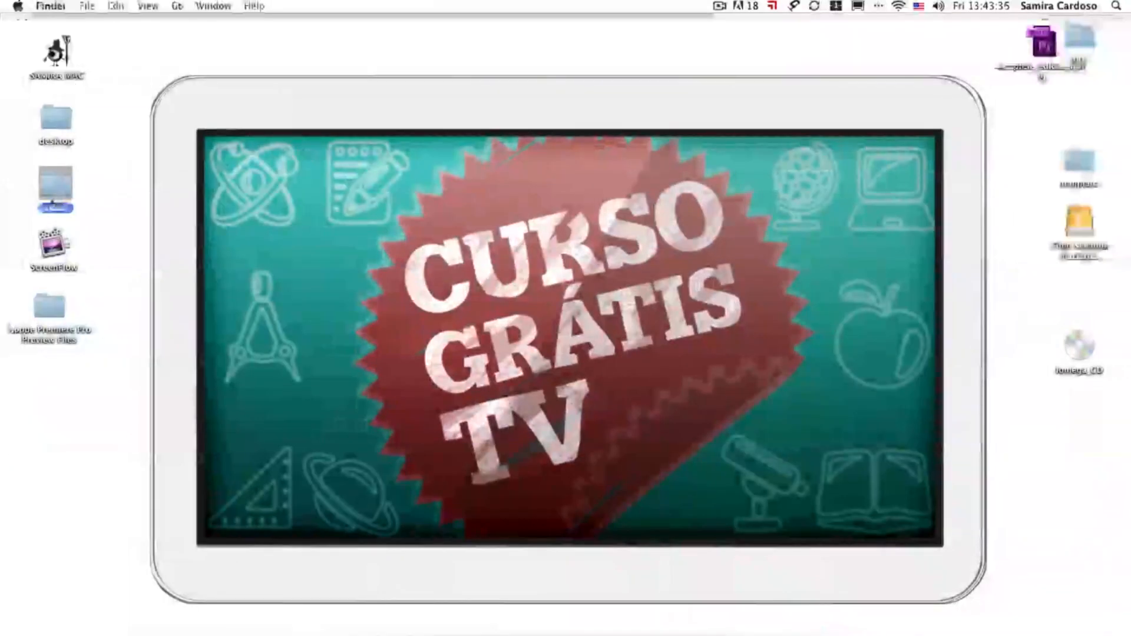
pyautogui.doubleClick(56, 184)
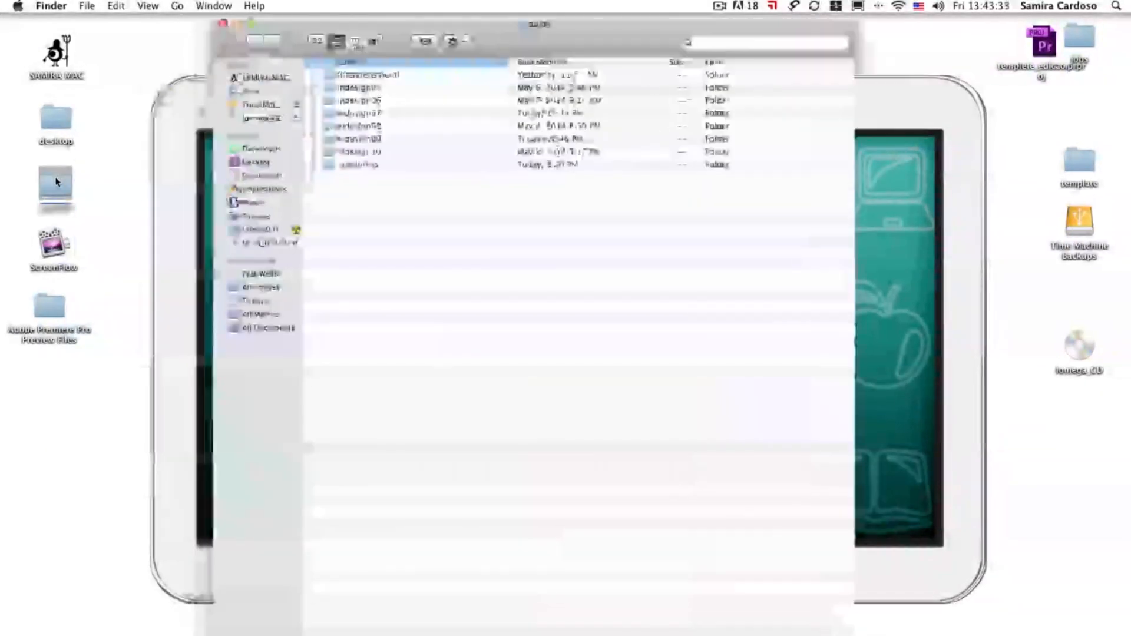
pyautogui.doubleClick(356, 165)
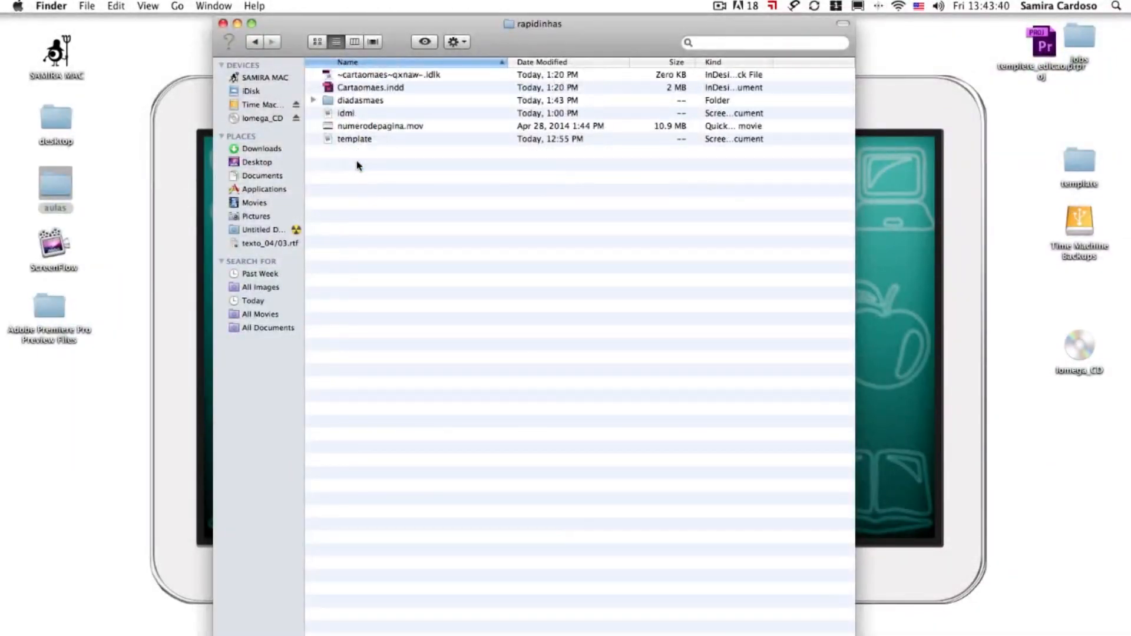
pyautogui.doubleClick(361, 104)
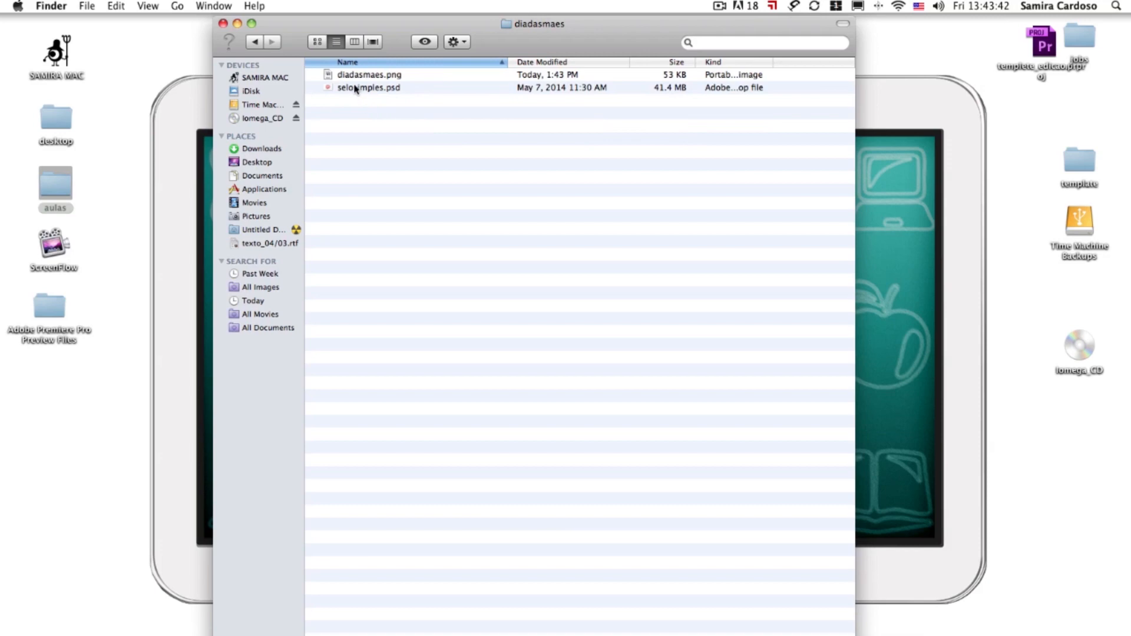
# Preview diadasmaes.png and move the preview window up to examine the whole exported card
pyautogui.click(352, 74)
pyautogui.press('space')
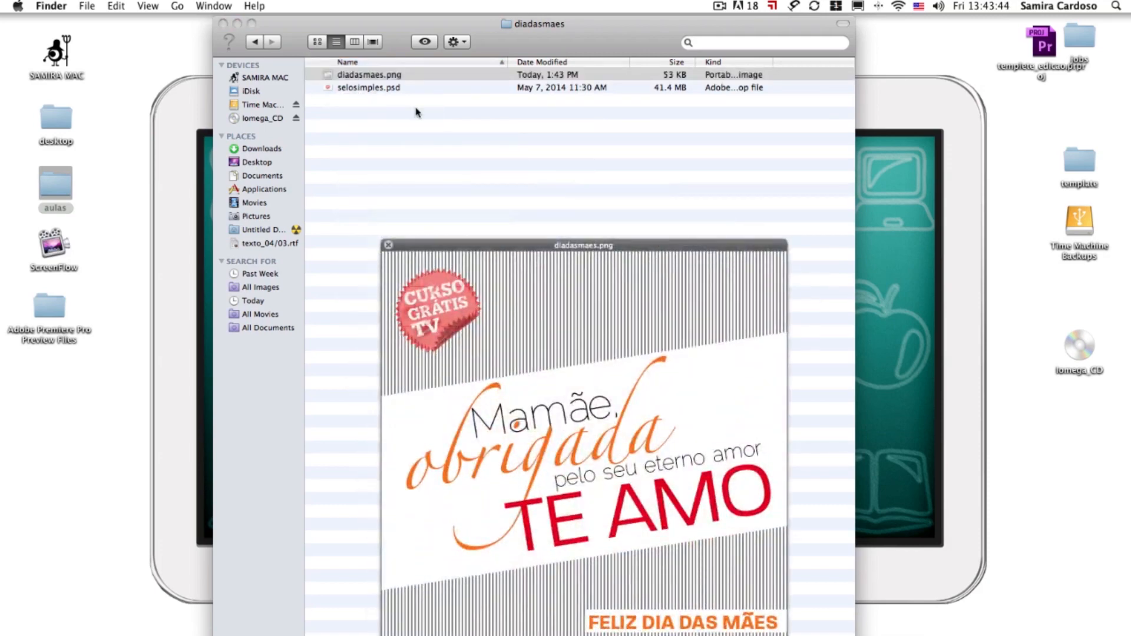
pyautogui.click(513, 139)
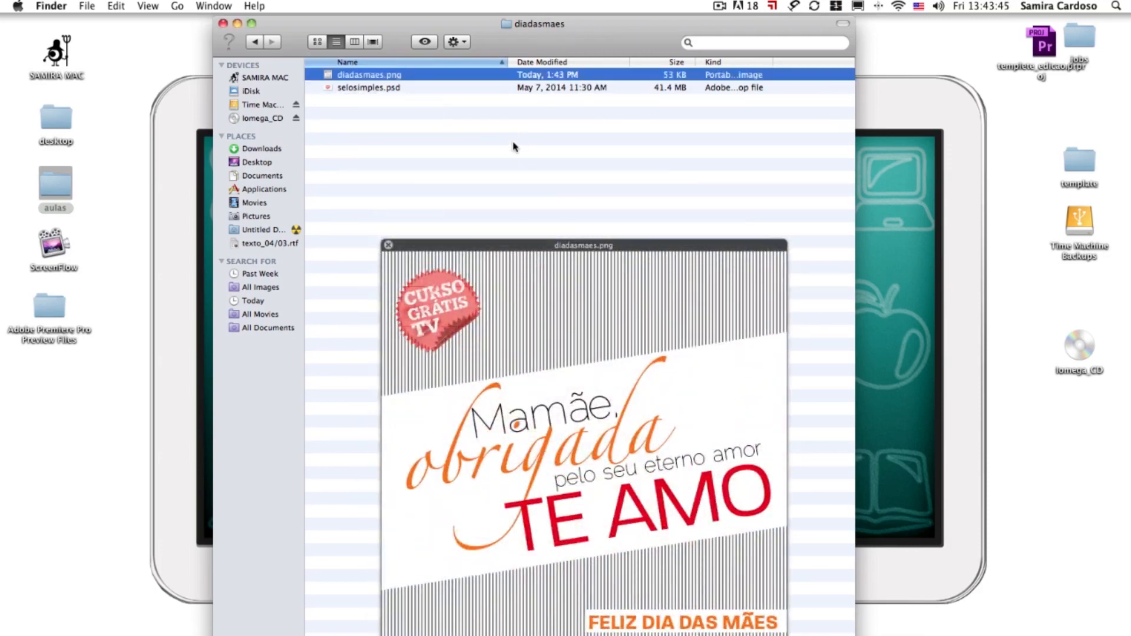
pyautogui.click(529, 242)
pyautogui.moveTo(528, 245); pyautogui.dragTo(494, 107)
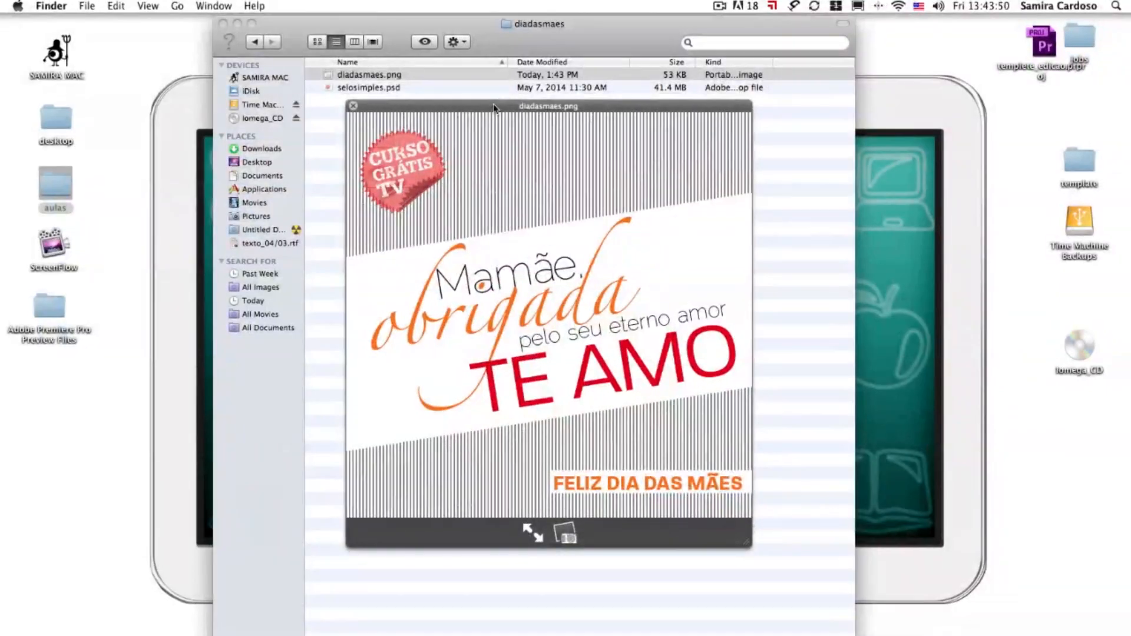